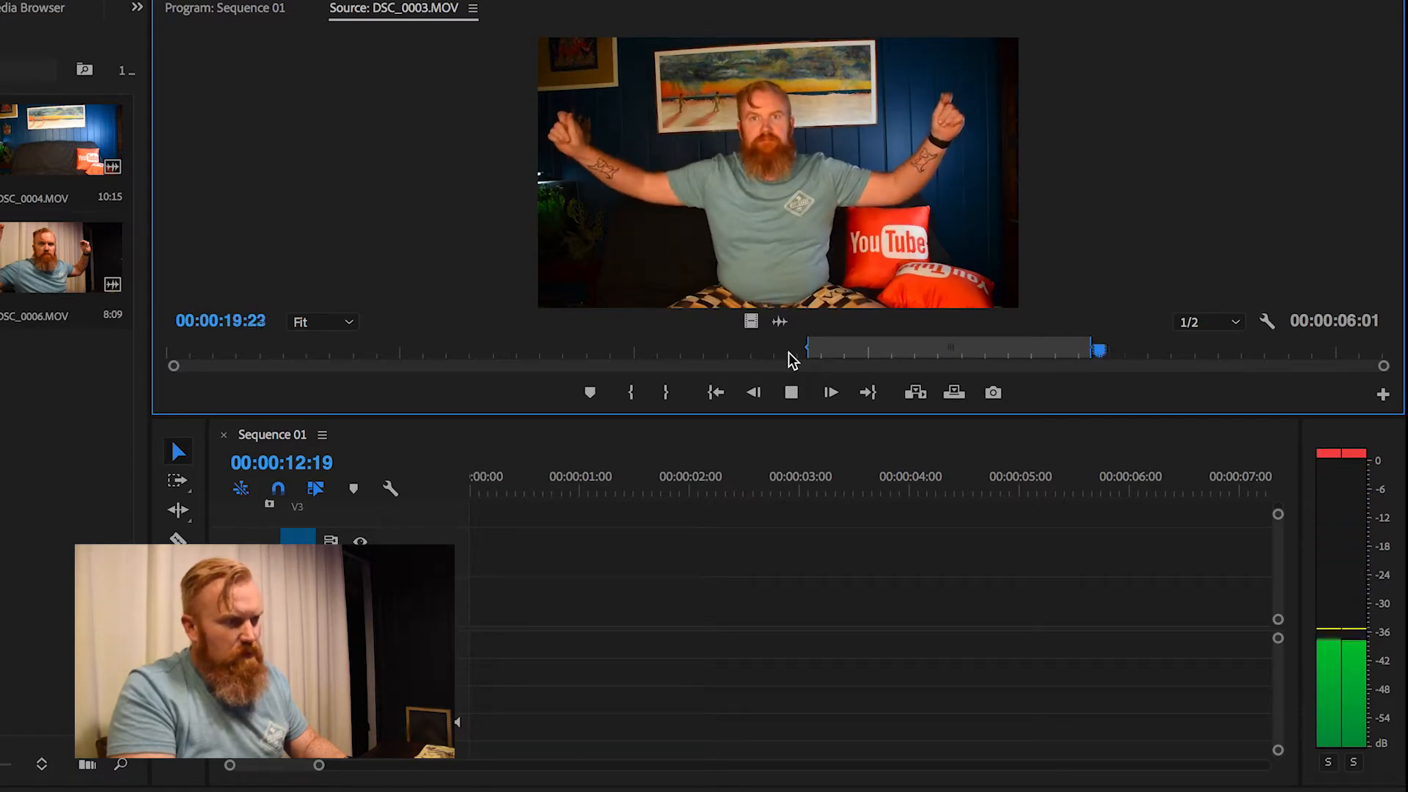
Step: Insert the marked range of DSC_0003.MOV into Sequence 01 and move its video to V2 and its audio to A2
{"action": "key", "text": "space"}
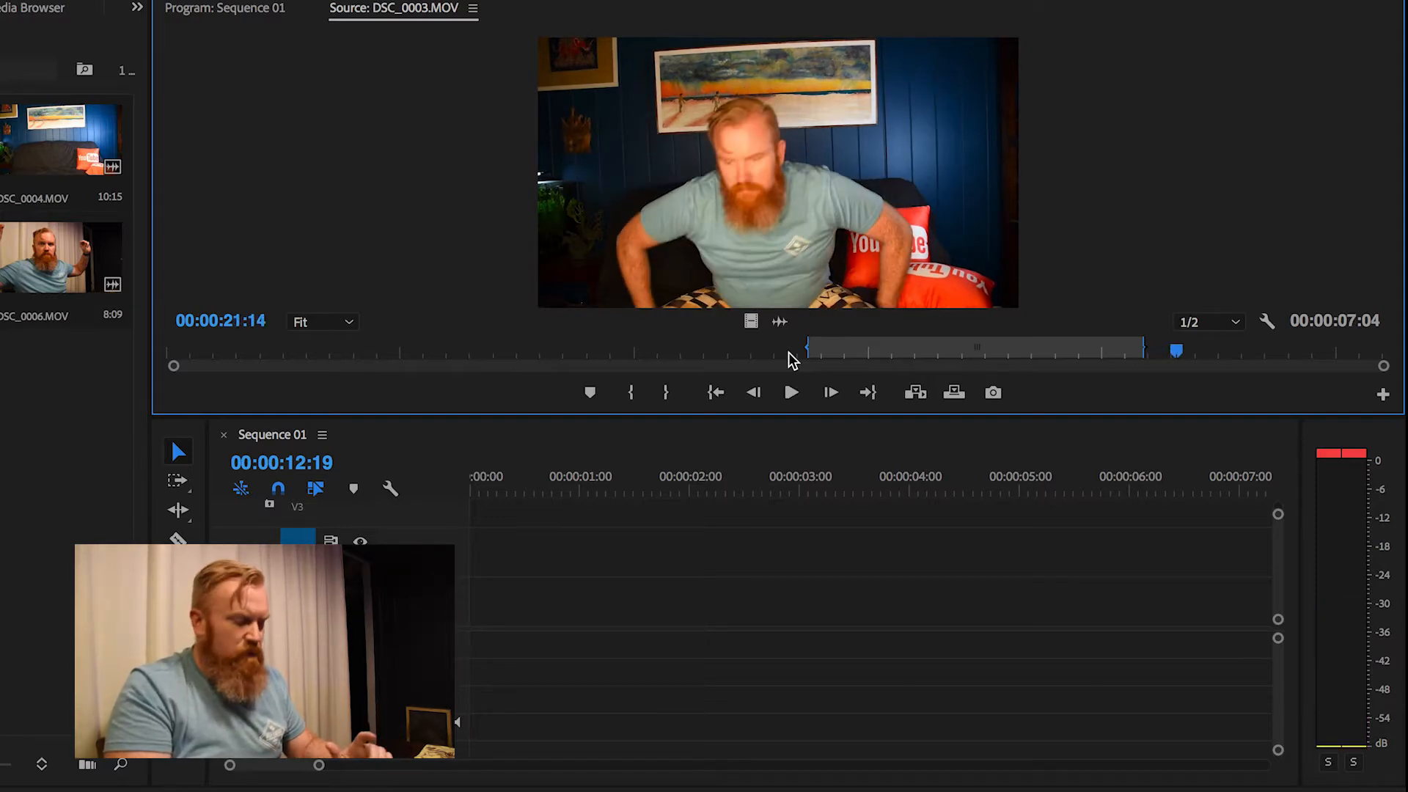
{"action": "key", "text": "comma"}
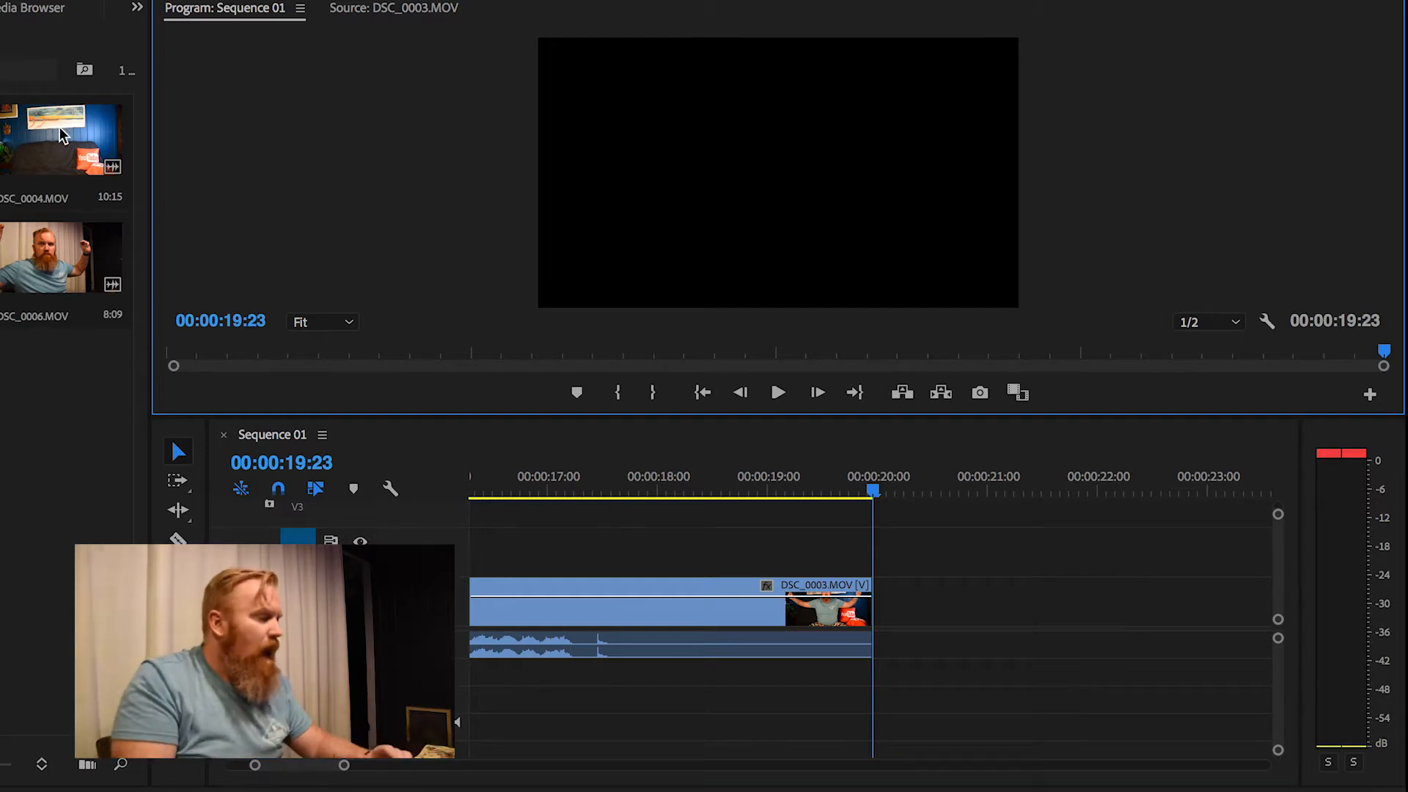
{"action": "left_click", "coordinate": [655, 610]}
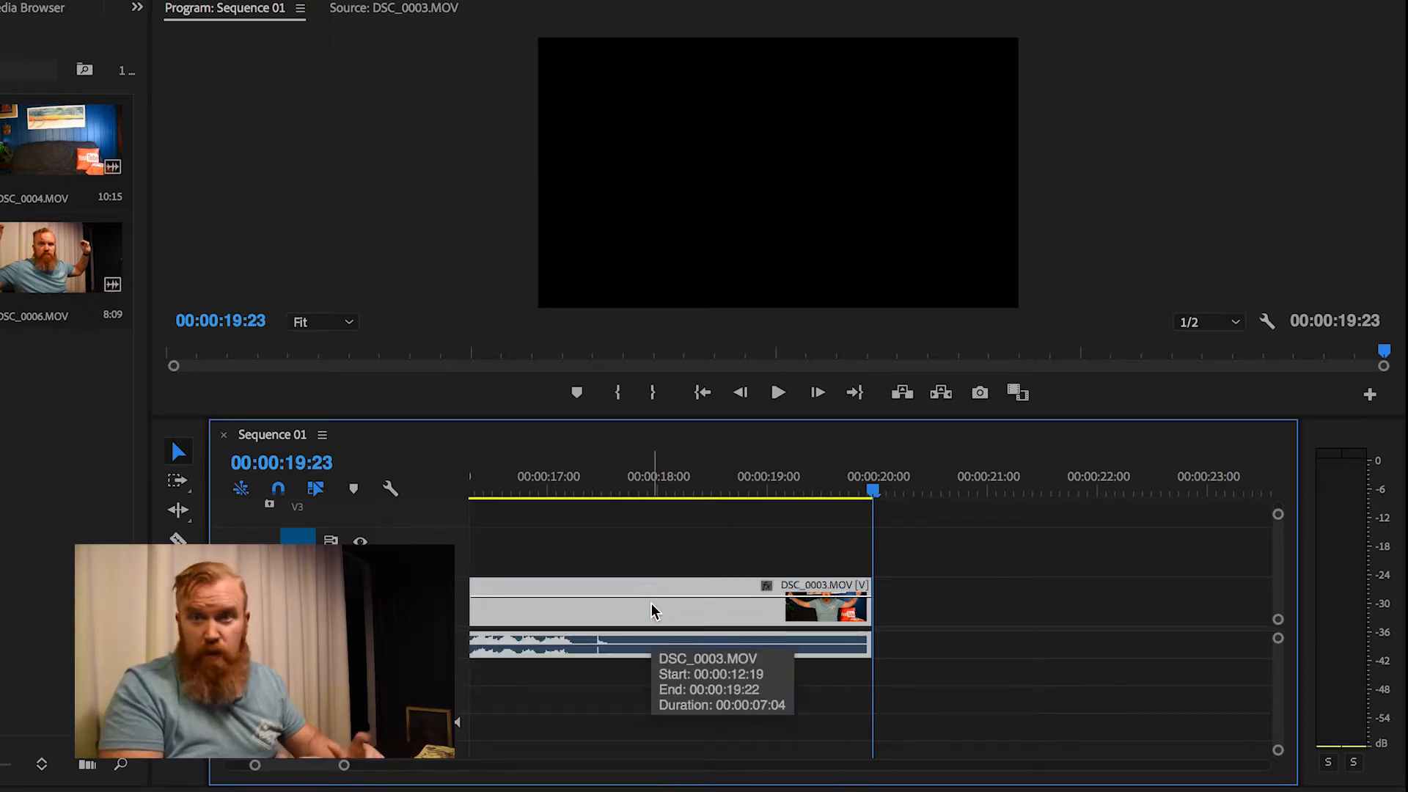
{"action": "left_click_drag", "start_coordinate": [655, 611], "coordinate": [648, 576]}
{"action": "left_click_drag", "start_coordinate": [646, 648], "coordinate": [648, 667]}
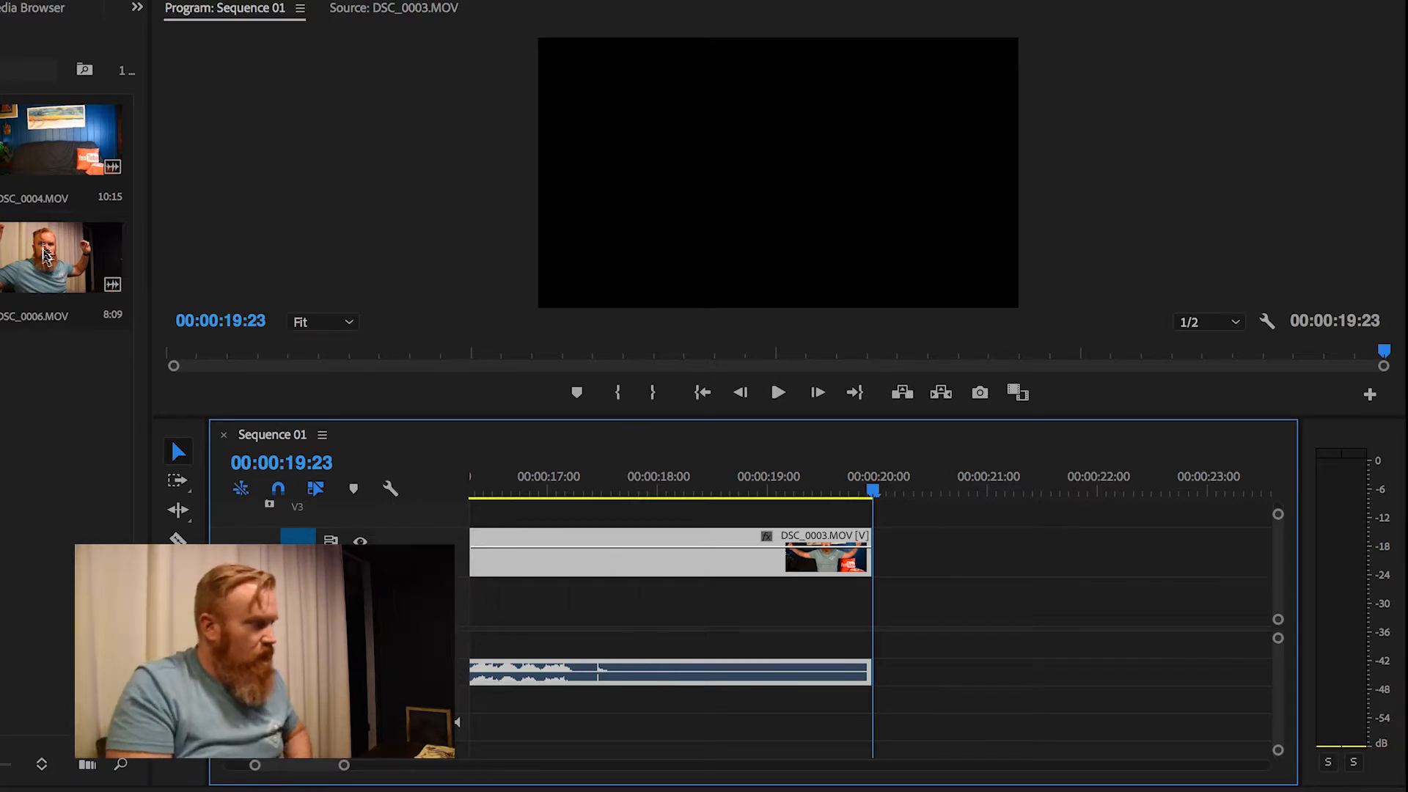
Step: Mark a 00:00:06:15 range of the empty-couch clip DSC_0004.MOV and place it on V1 directly after the DSC_0003.MOV clip
{"action": "double_click", "coordinate": [37, 175]}
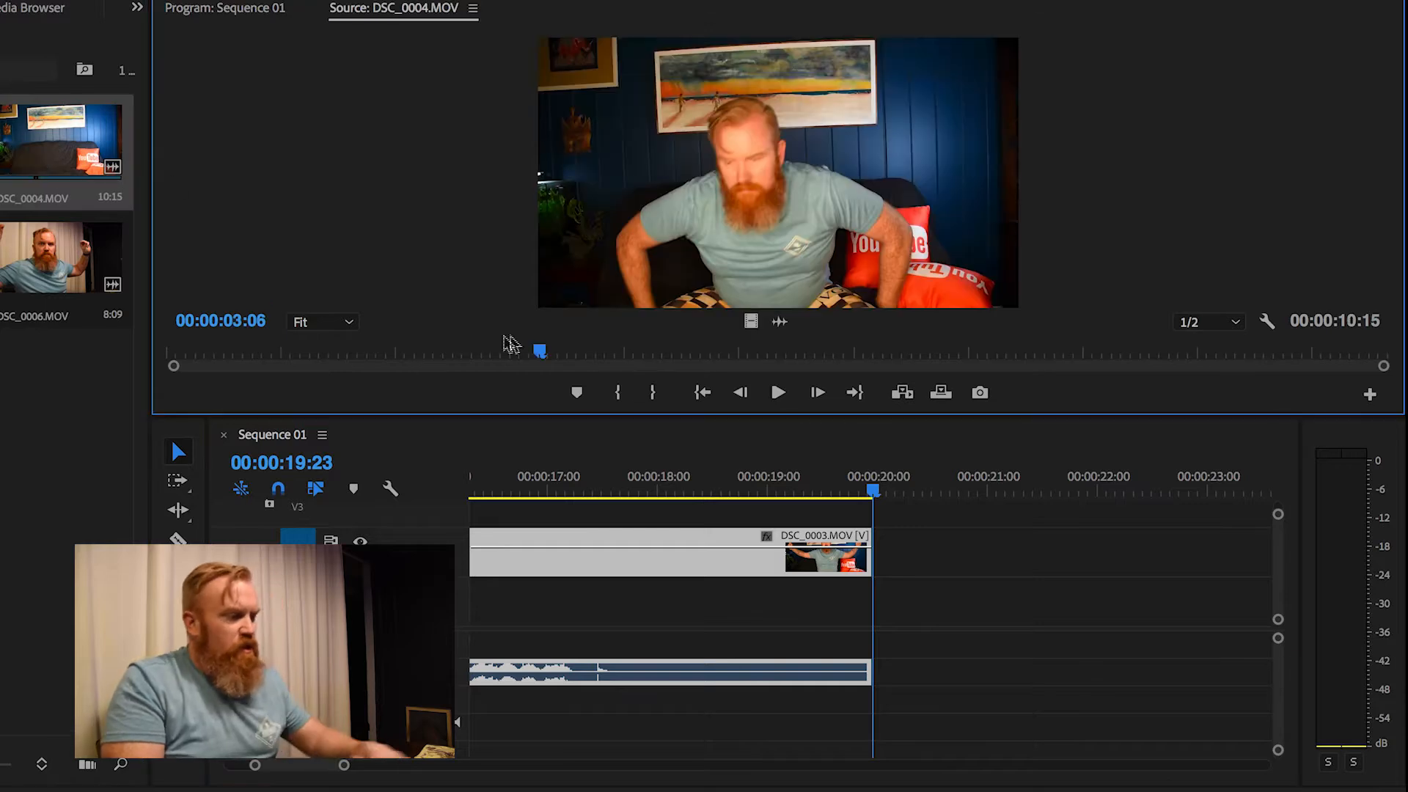
{"action": "left_click_drag", "start_coordinate": [540, 352], "coordinate": [184, 351]}
{"action": "key", "text": "space"}
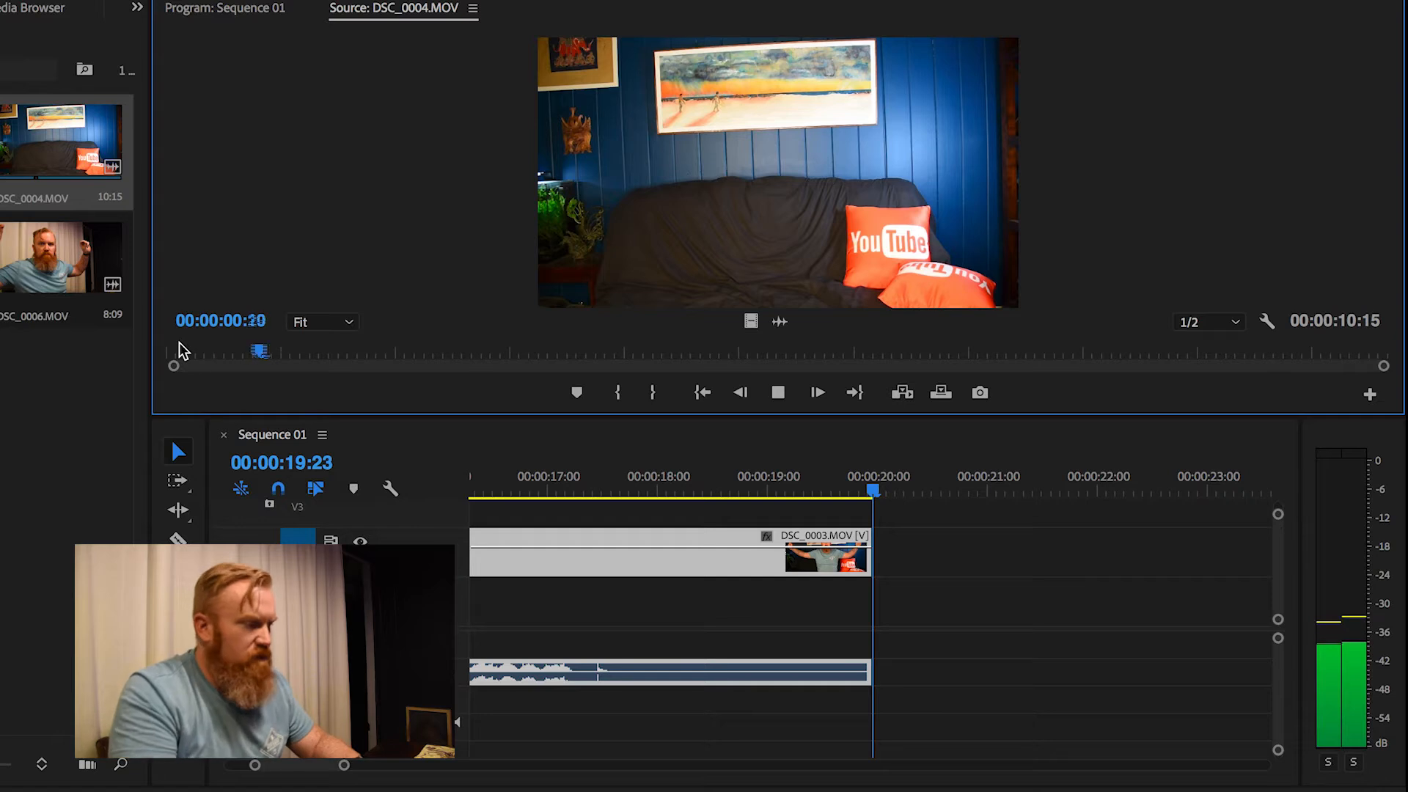
{"action": "key", "text": "i"}
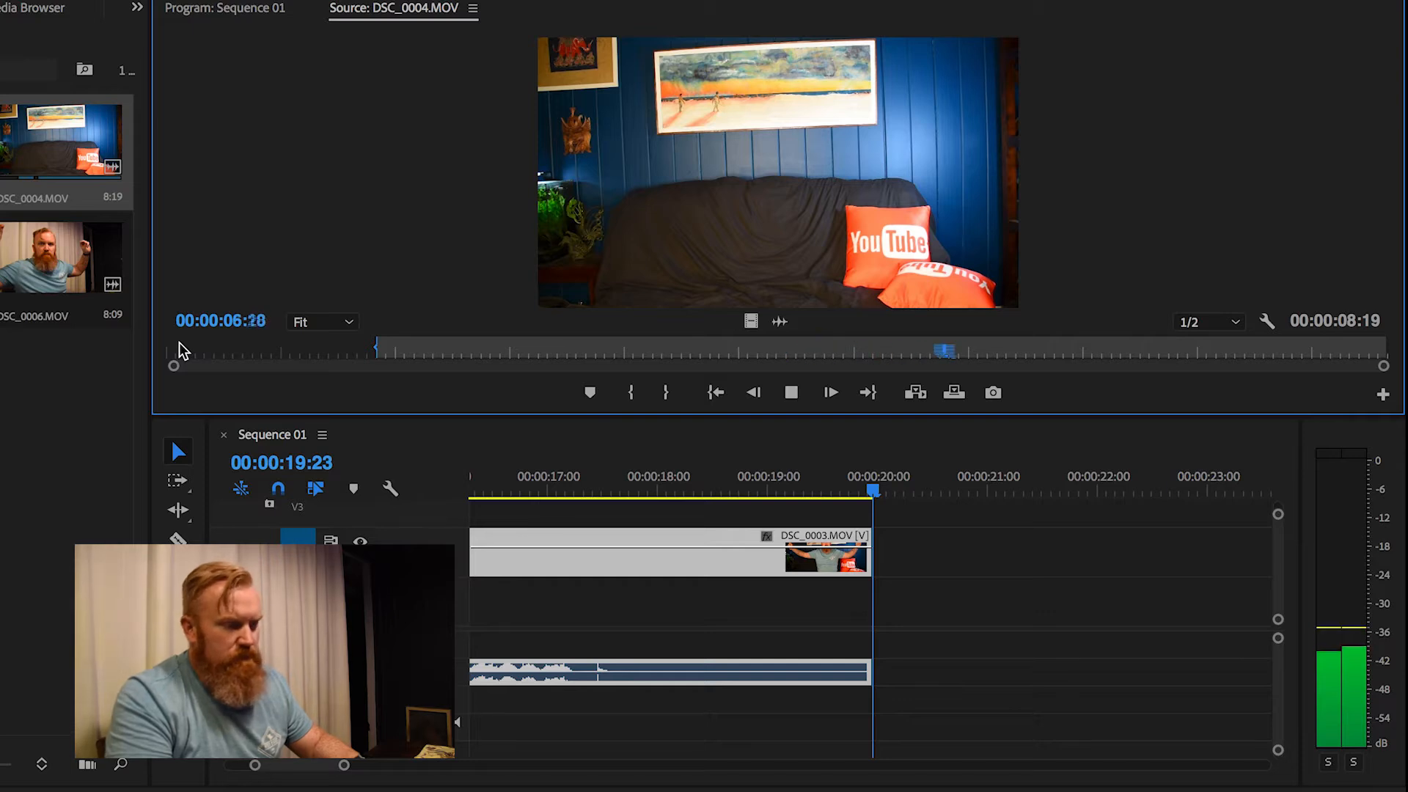
{"action": "key", "text": "o"}
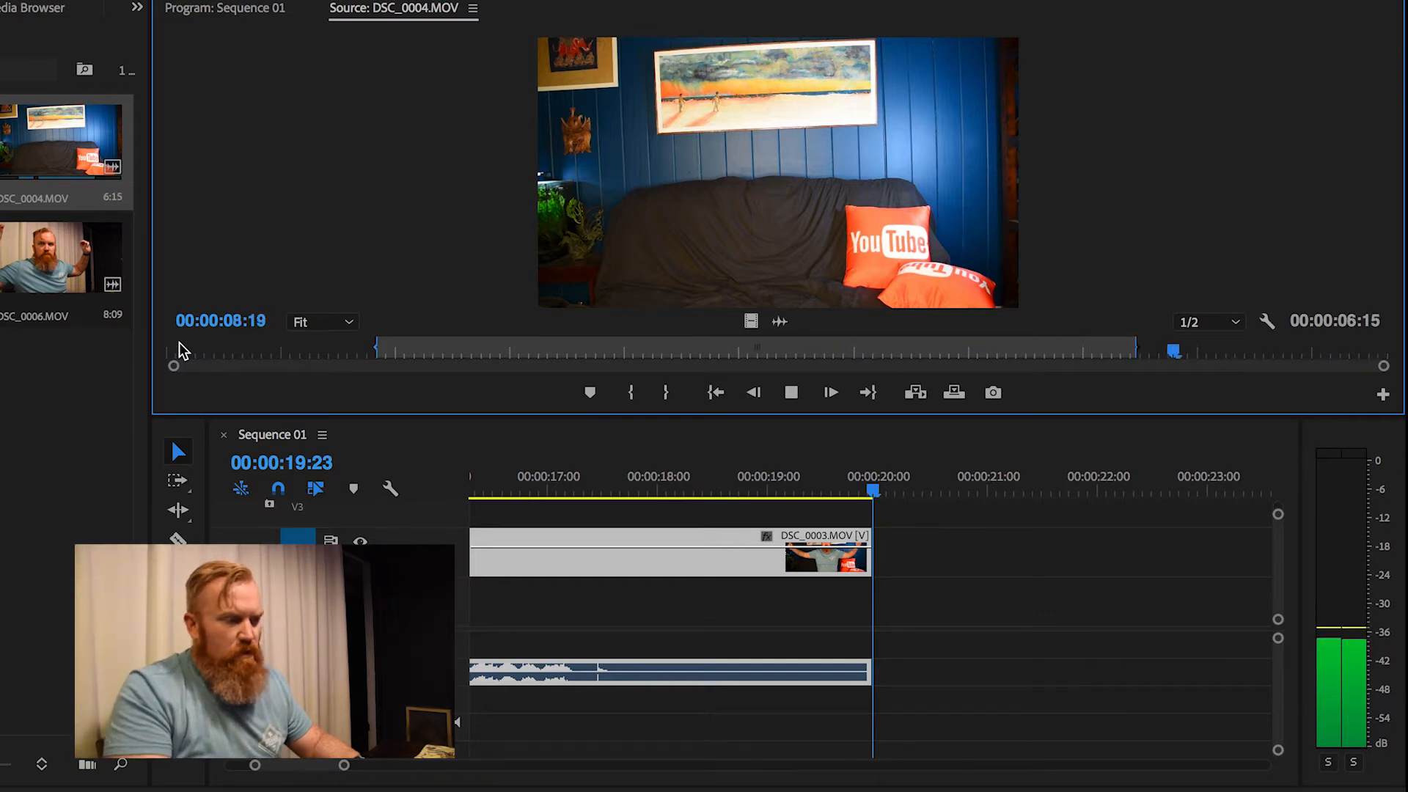
{"action": "key", "text": "space"}
{"action": "left_click_drag", "start_coordinate": [663, 163], "coordinate": [878, 583]}
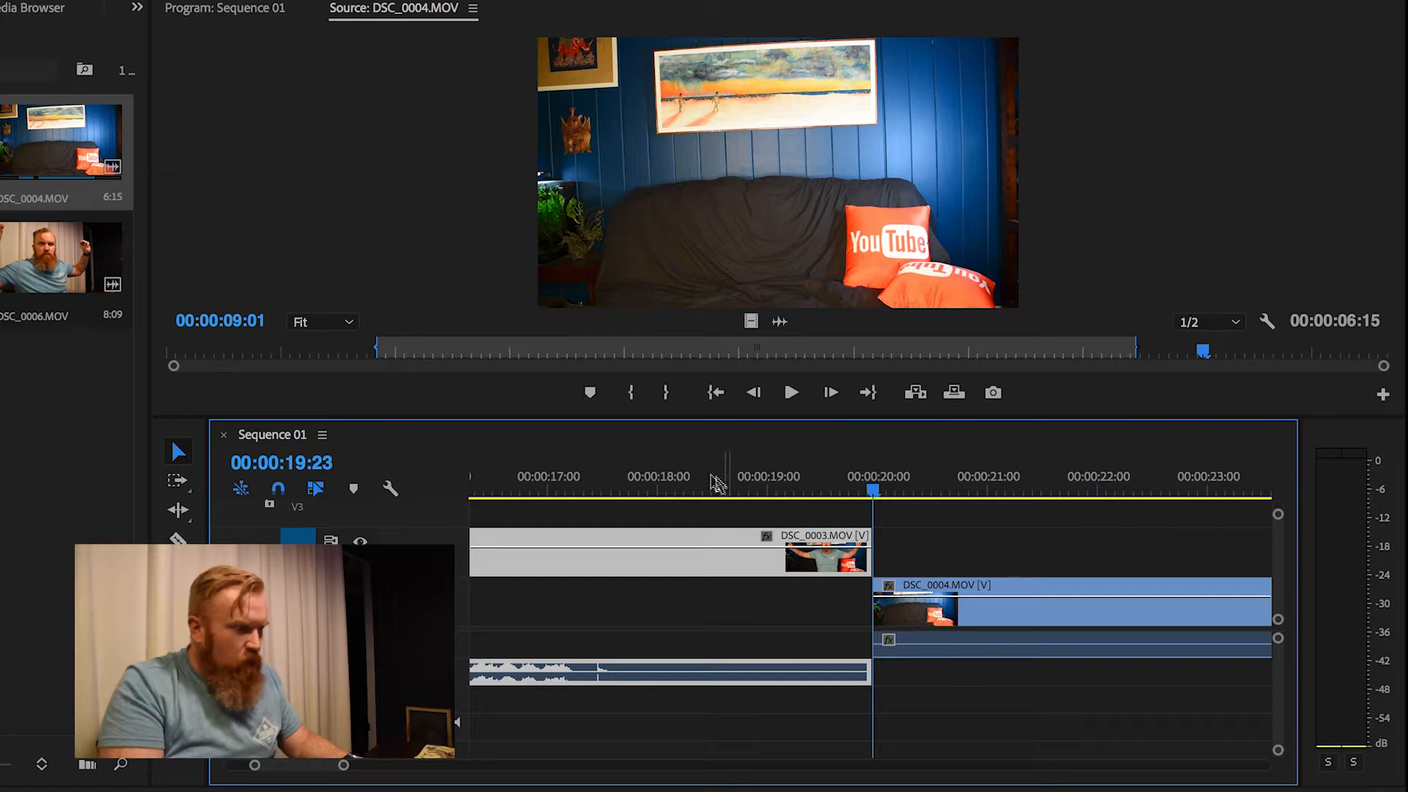
Step: Find the finger-snap frame at 00:00:17:11 and move the DSC_0004.MOV clip on V1 so it starts there
{"action": "scroll", "coordinate": [758, 528], "scroll_direction": "up", "scroll_amount": 4}
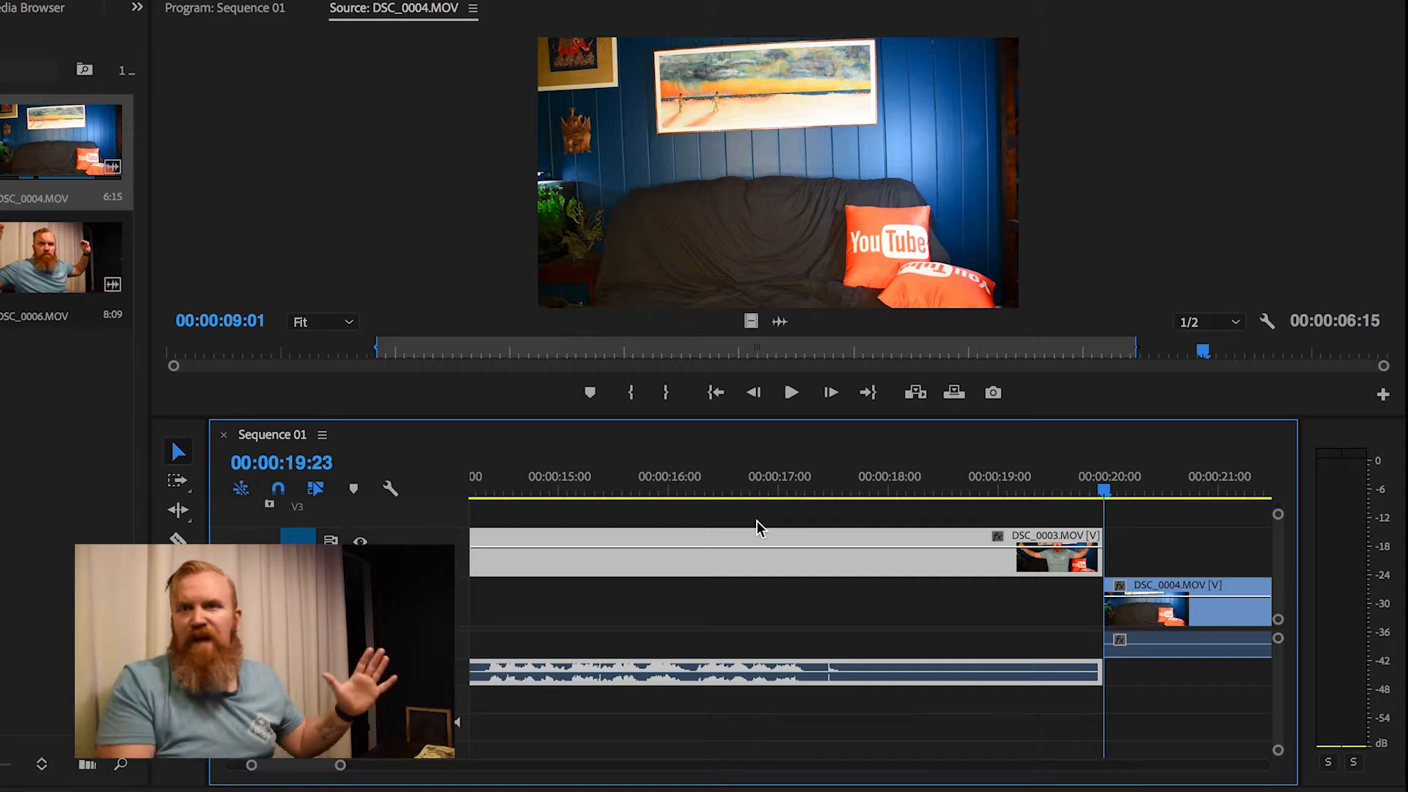
{"action": "left_click", "coordinate": [633, 478]}
{"action": "key", "text": "space"}
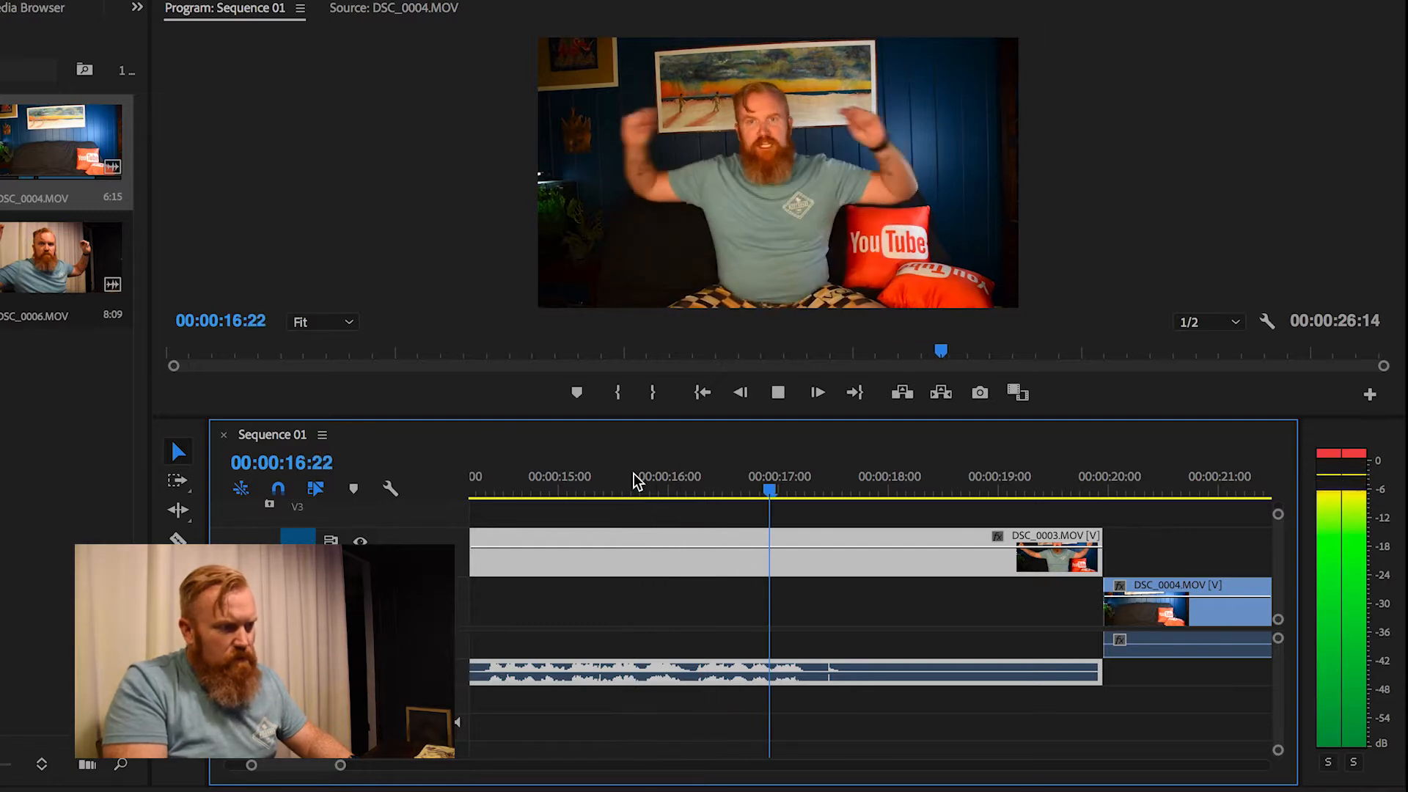
{"action": "key", "text": "space"}
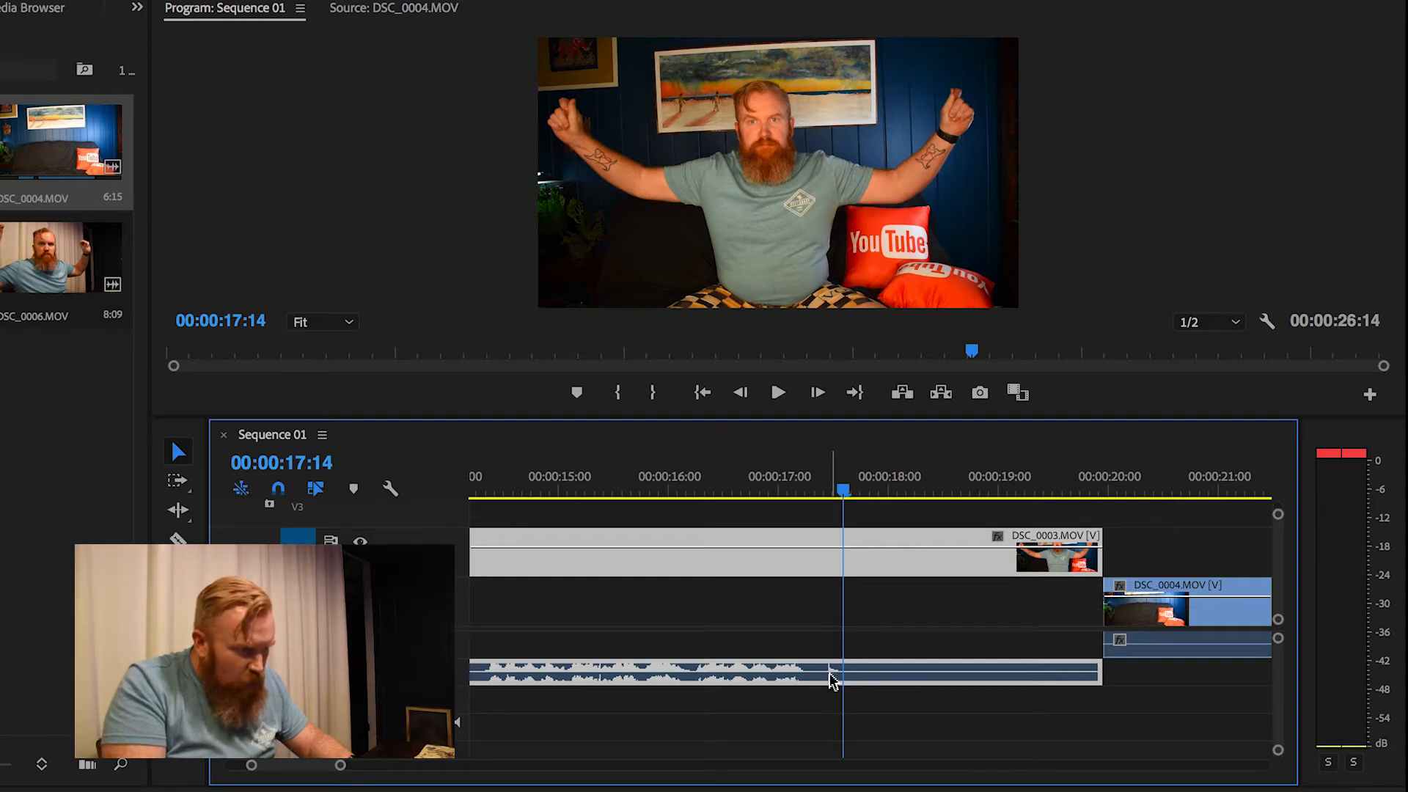
{"action": "key", "text": "Left"}
{"action": "key", "text": "Left"}
{"action": "key", "text": "Left"}
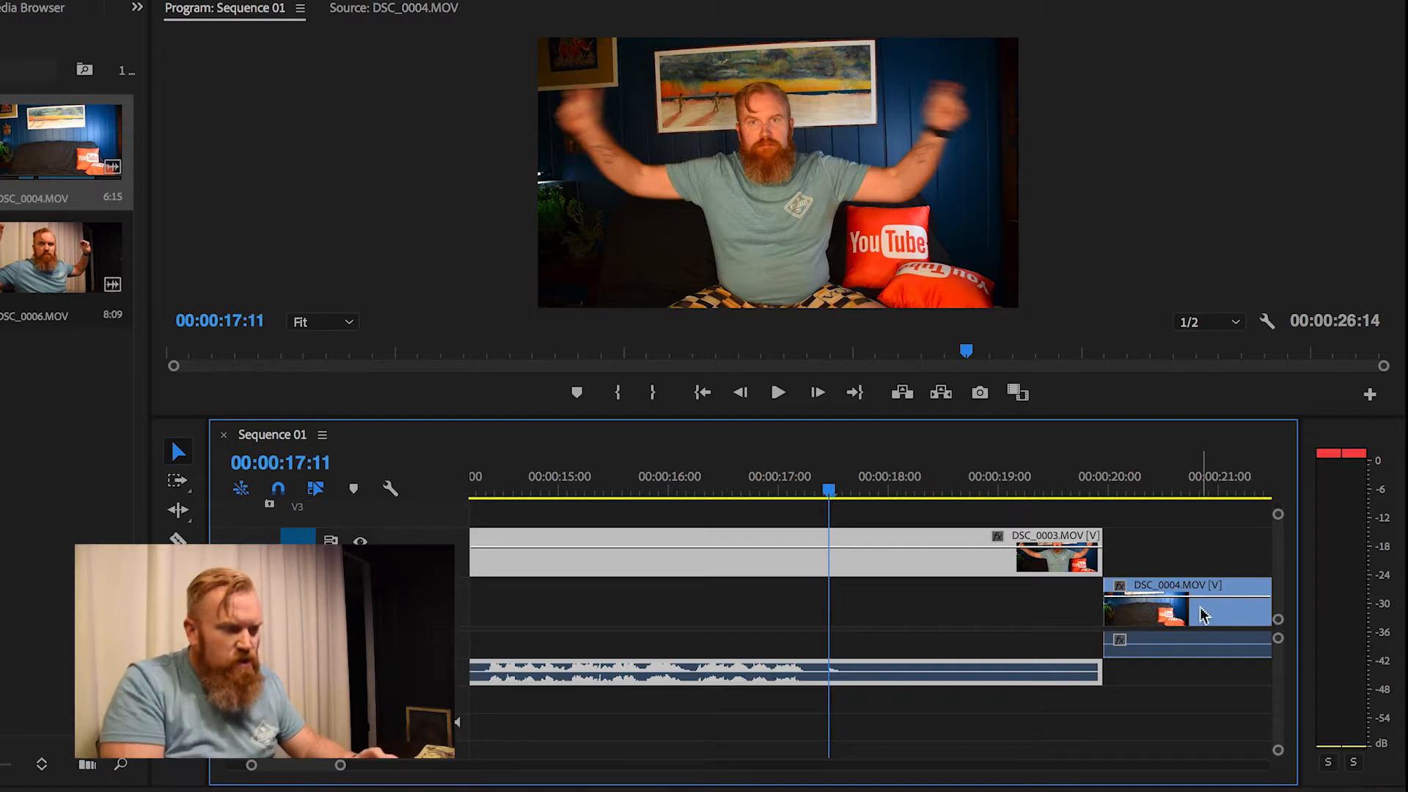
{"action": "left_click_drag", "start_coordinate": [1206, 610], "coordinate": [930, 625]}
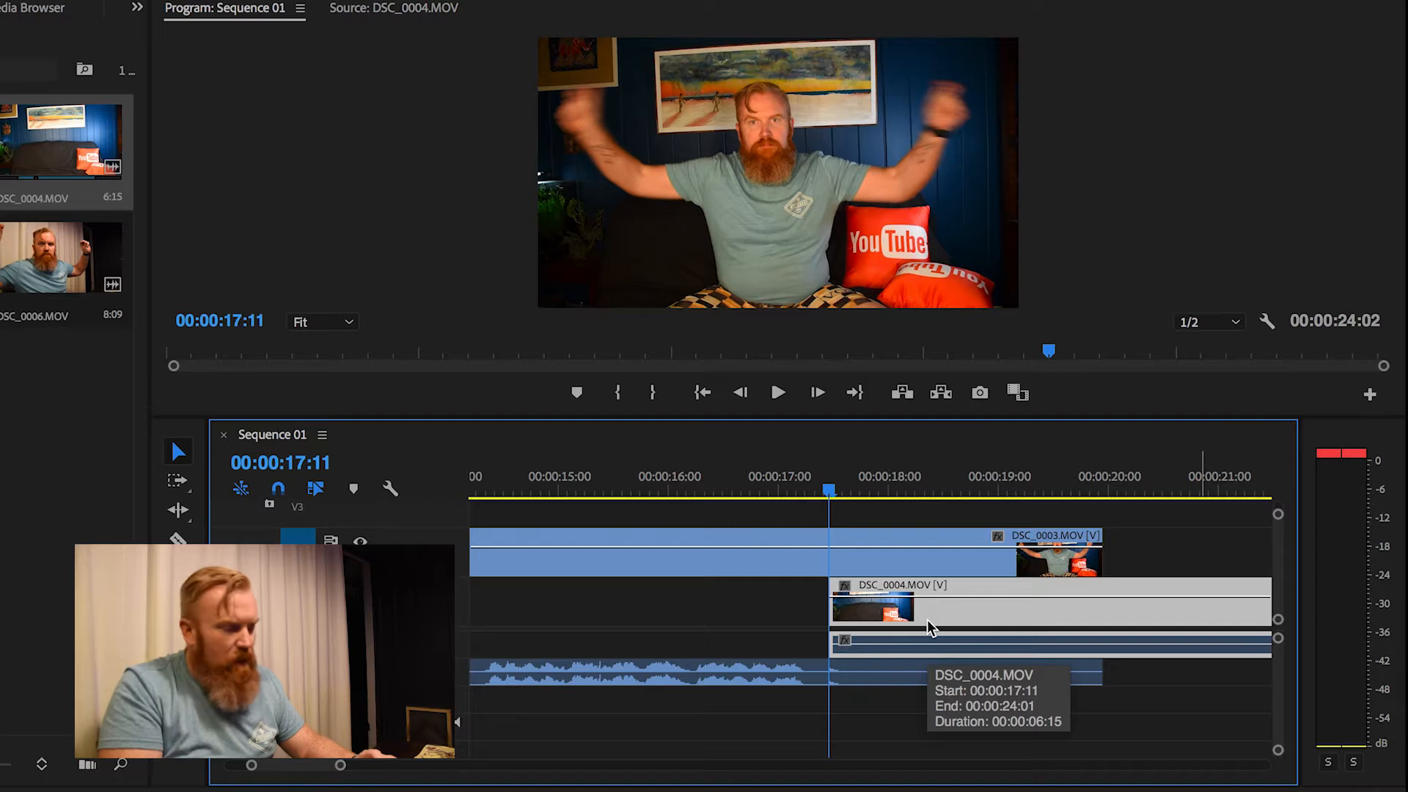
Step: Play the sequence from about 00:00:16:00 through the finger snap to check how the two clips overlap
{"action": "left_click", "coordinate": [673, 490]}
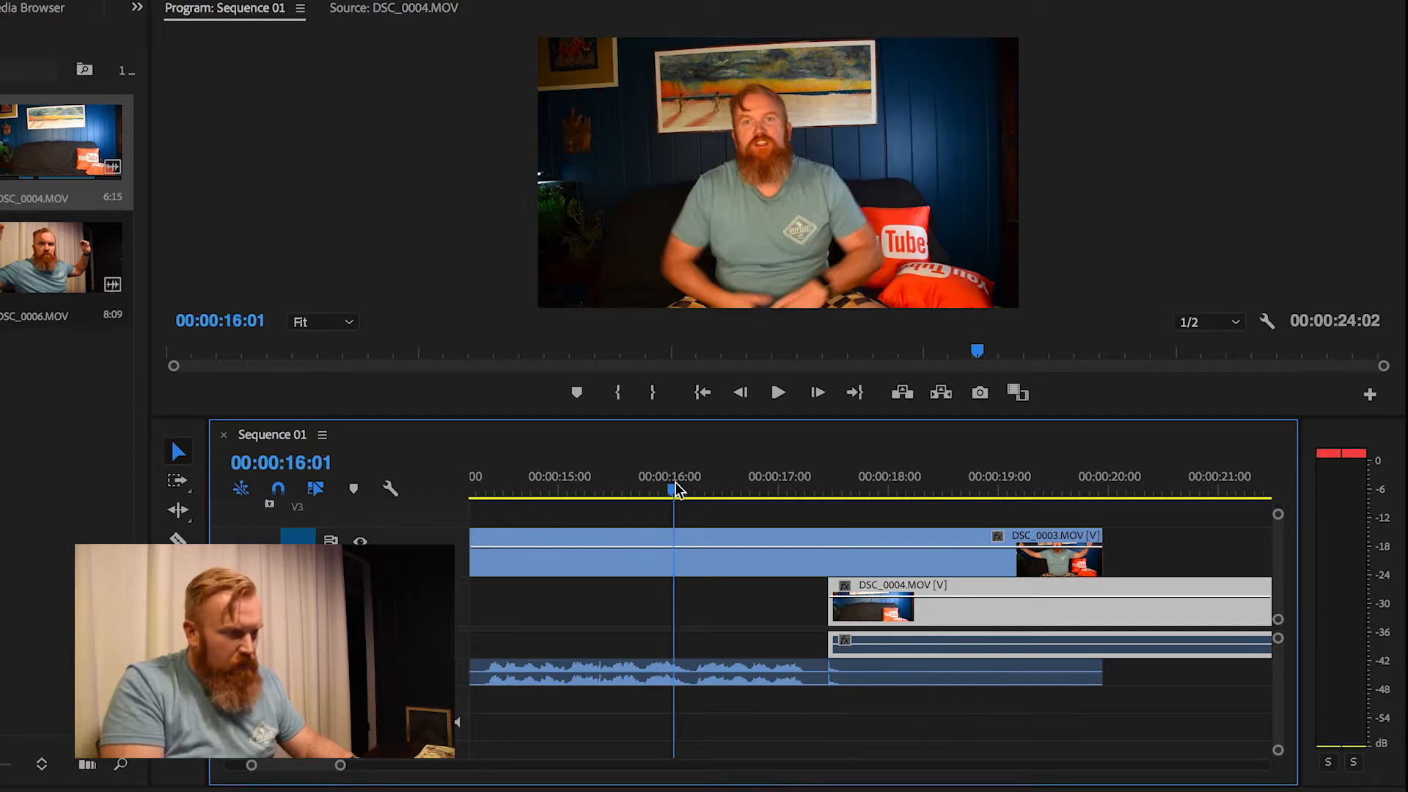
{"action": "key", "text": "space"}
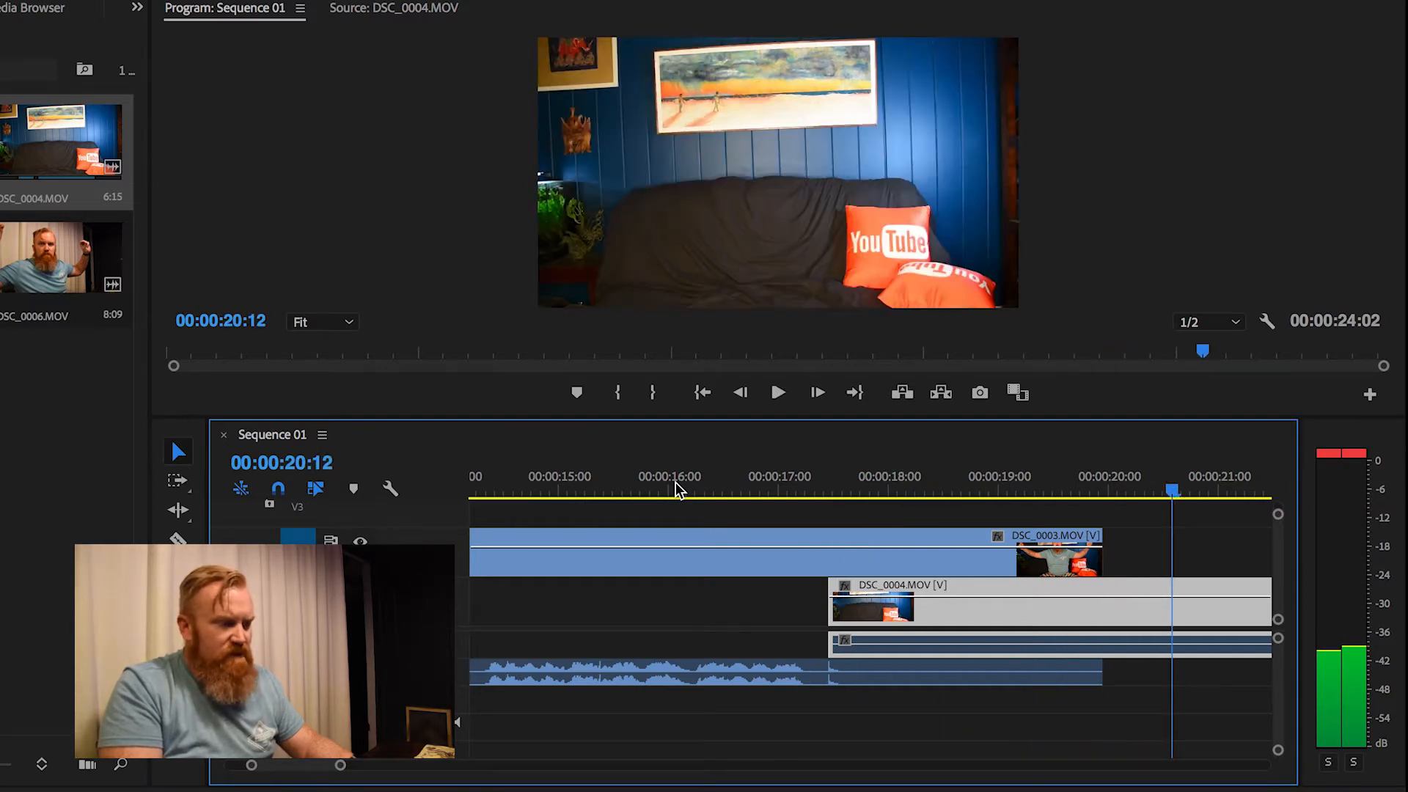
{"action": "left_click", "coordinate": [706, 488]}
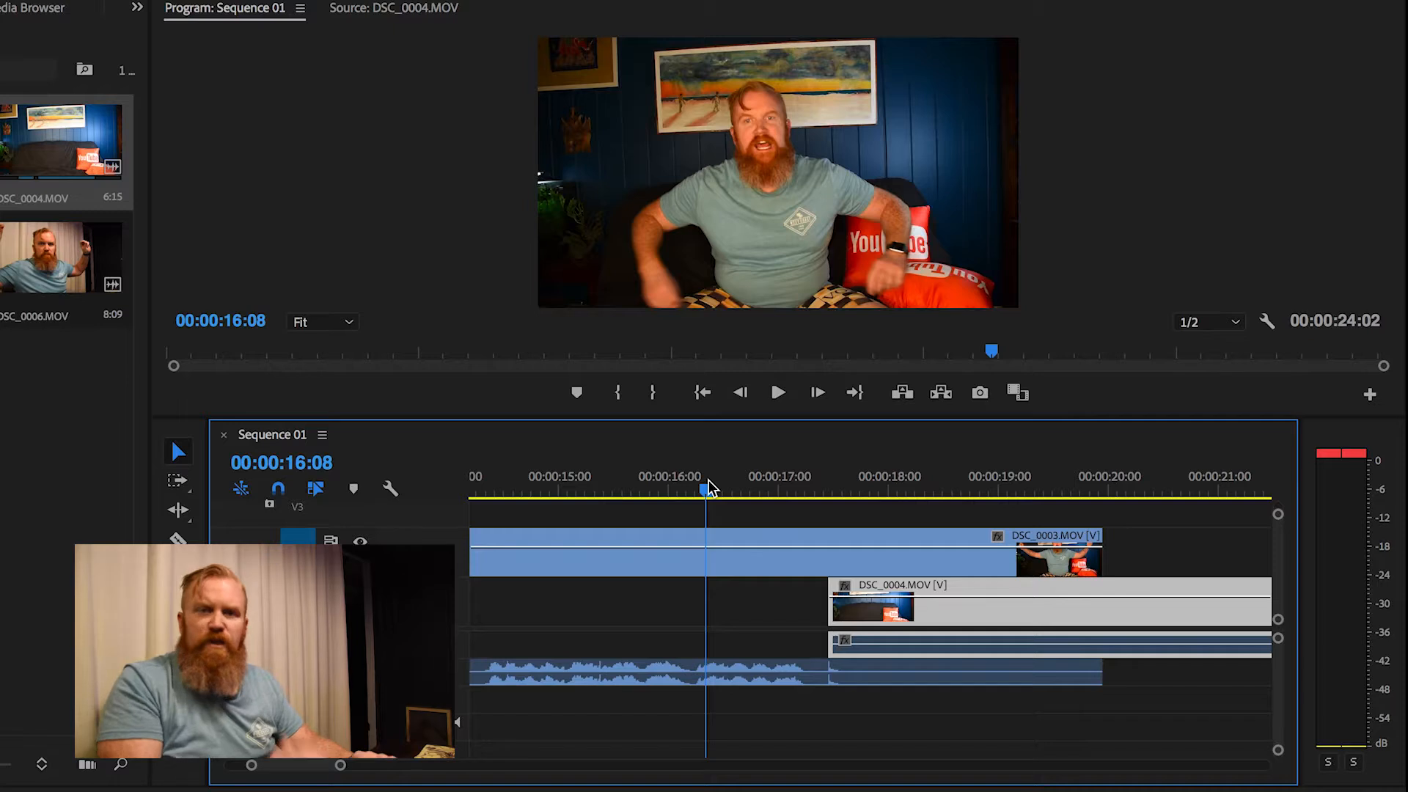
{"action": "key", "text": "space"}
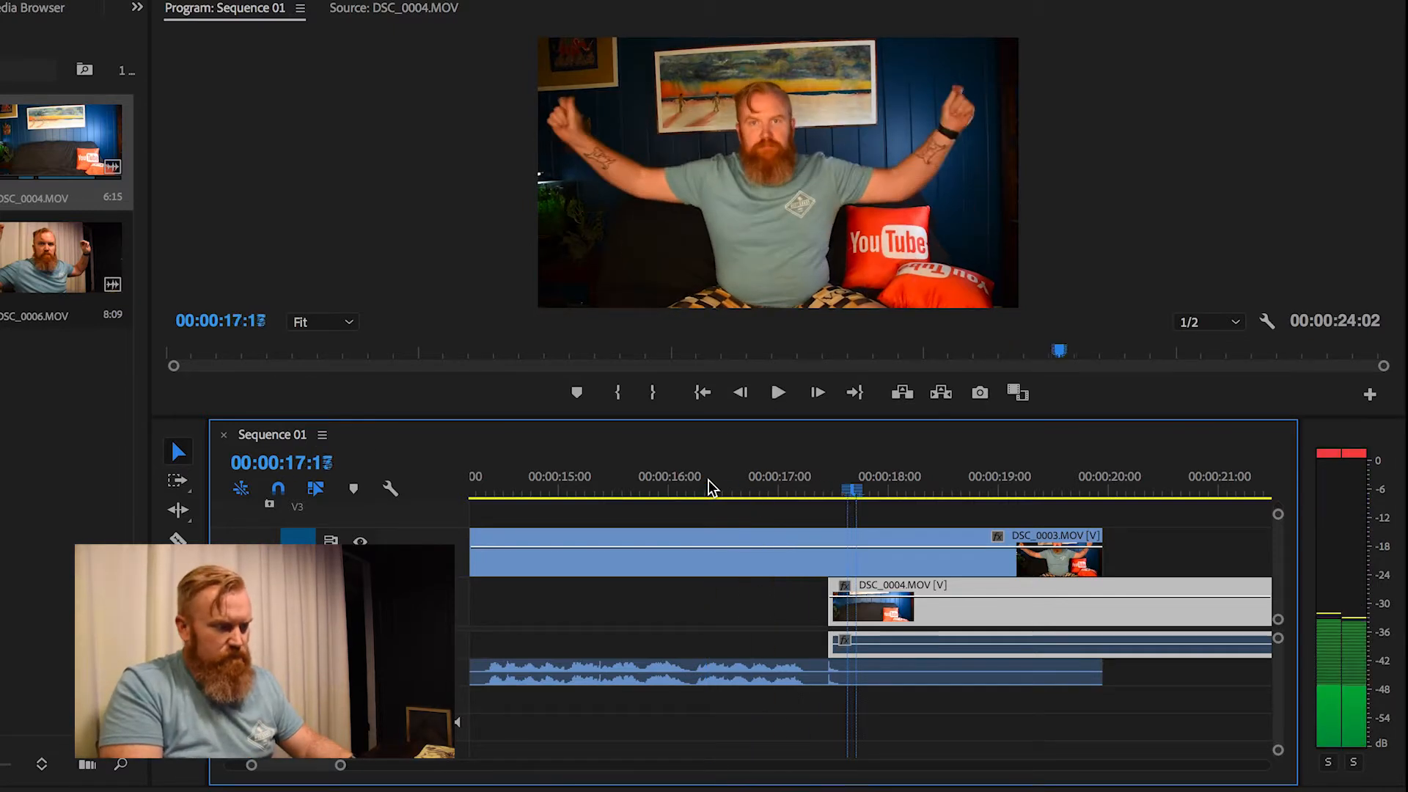
{"action": "key", "text": "space"}
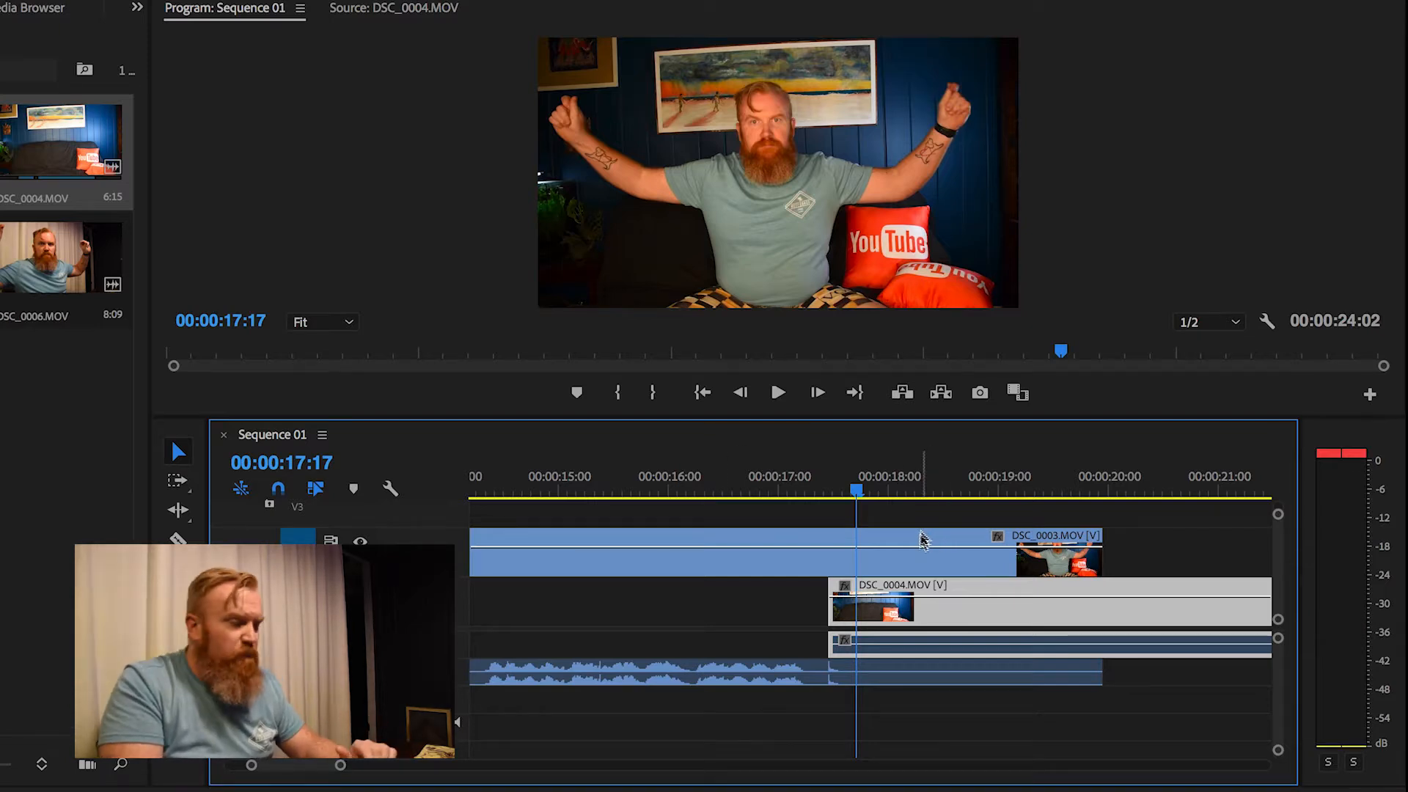
Step: Add a 100% opacity keyframe to the DSC_0003.MOV clip at 00:00:17:11
{"action": "left_click", "coordinate": [913, 564]}
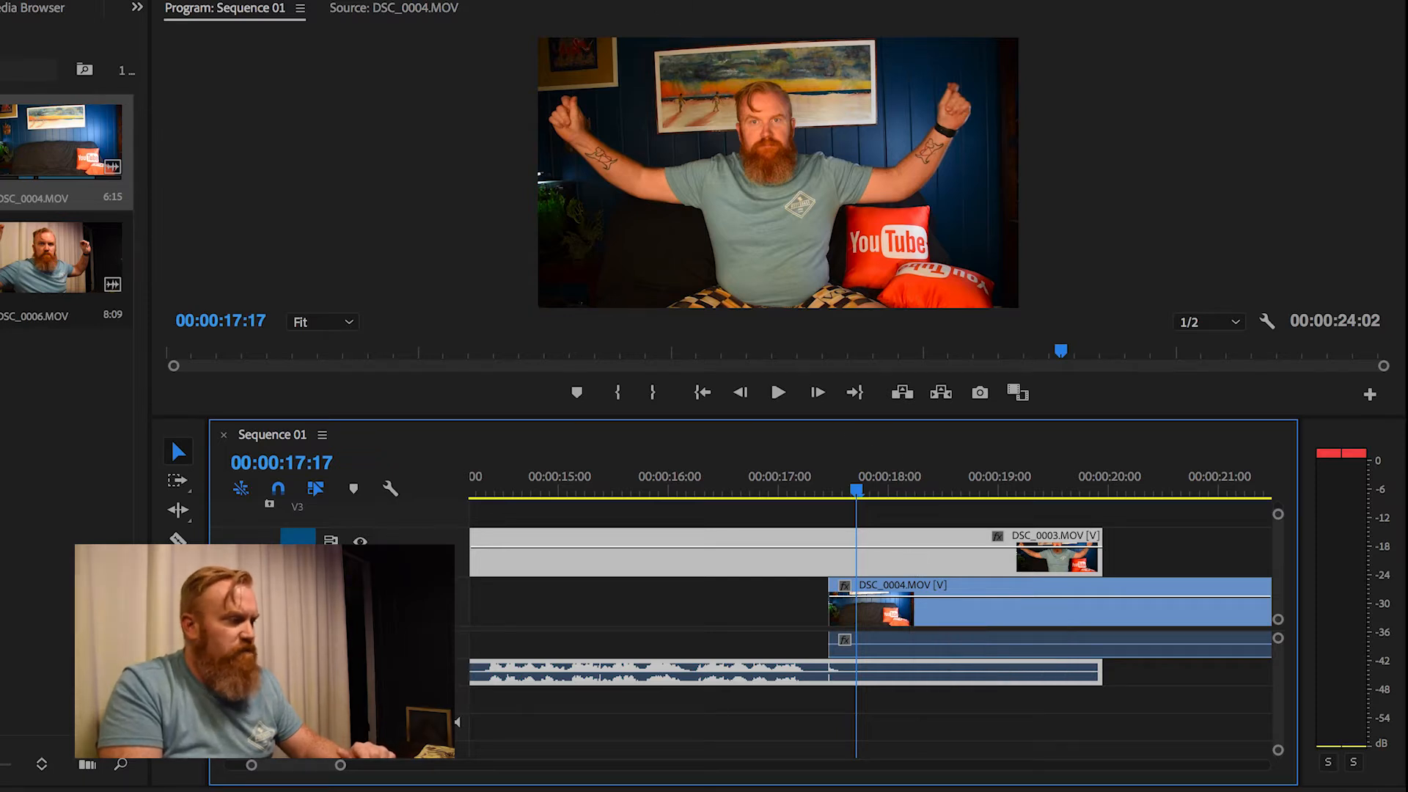
{"action": "left_click", "coordinate": [831, 493]}
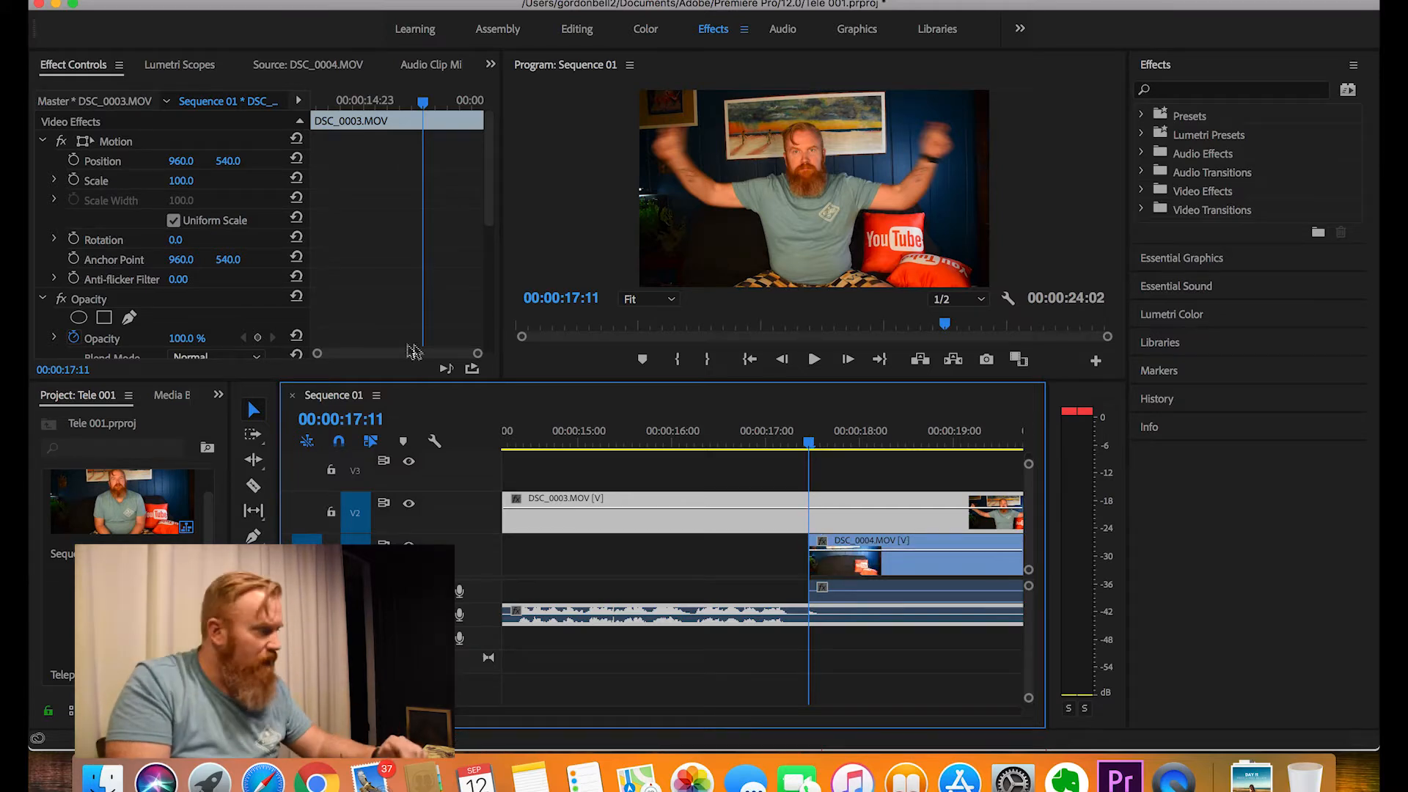
{"action": "scroll", "coordinate": [111, 202], "scroll_direction": "down", "scroll_amount": 3}
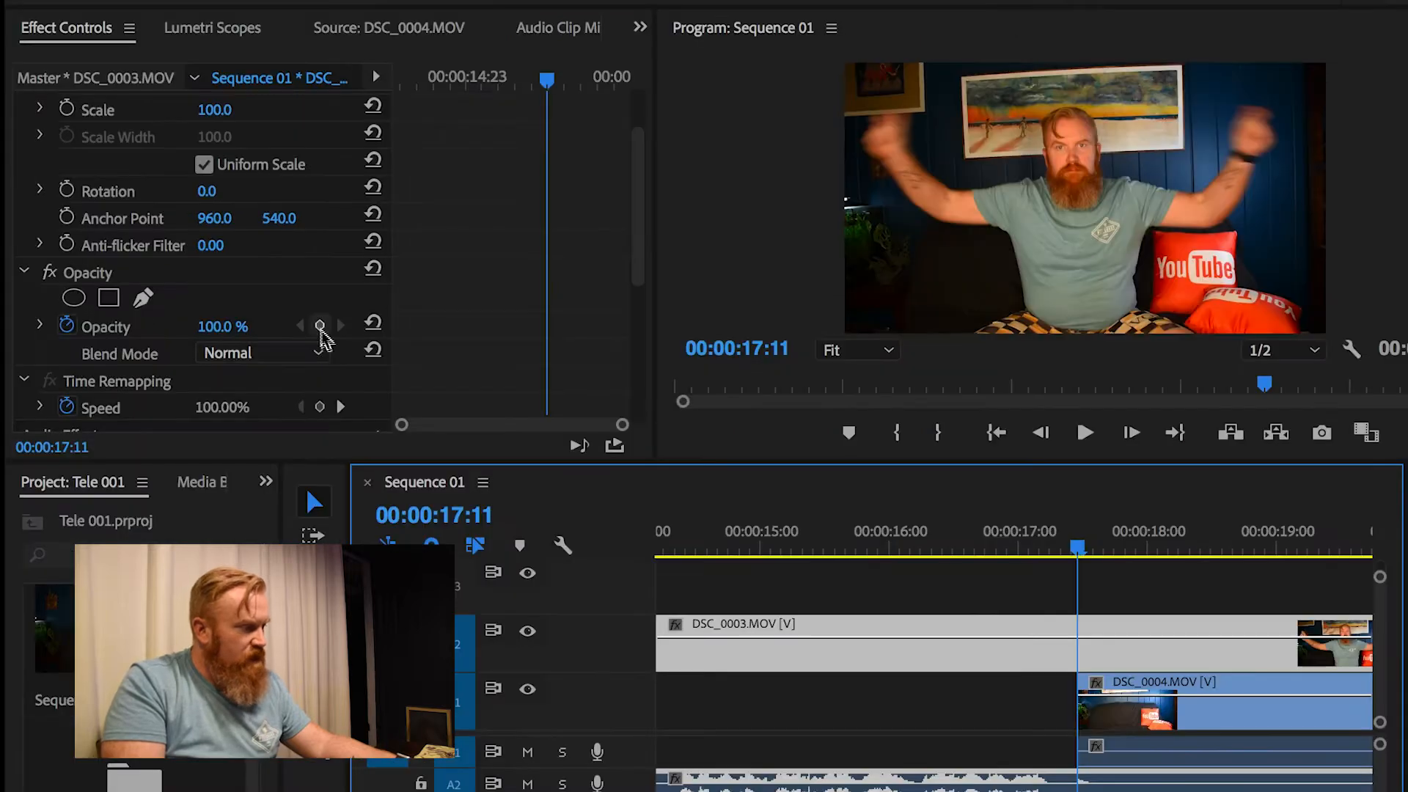
{"action": "left_click", "coordinate": [257, 282]}
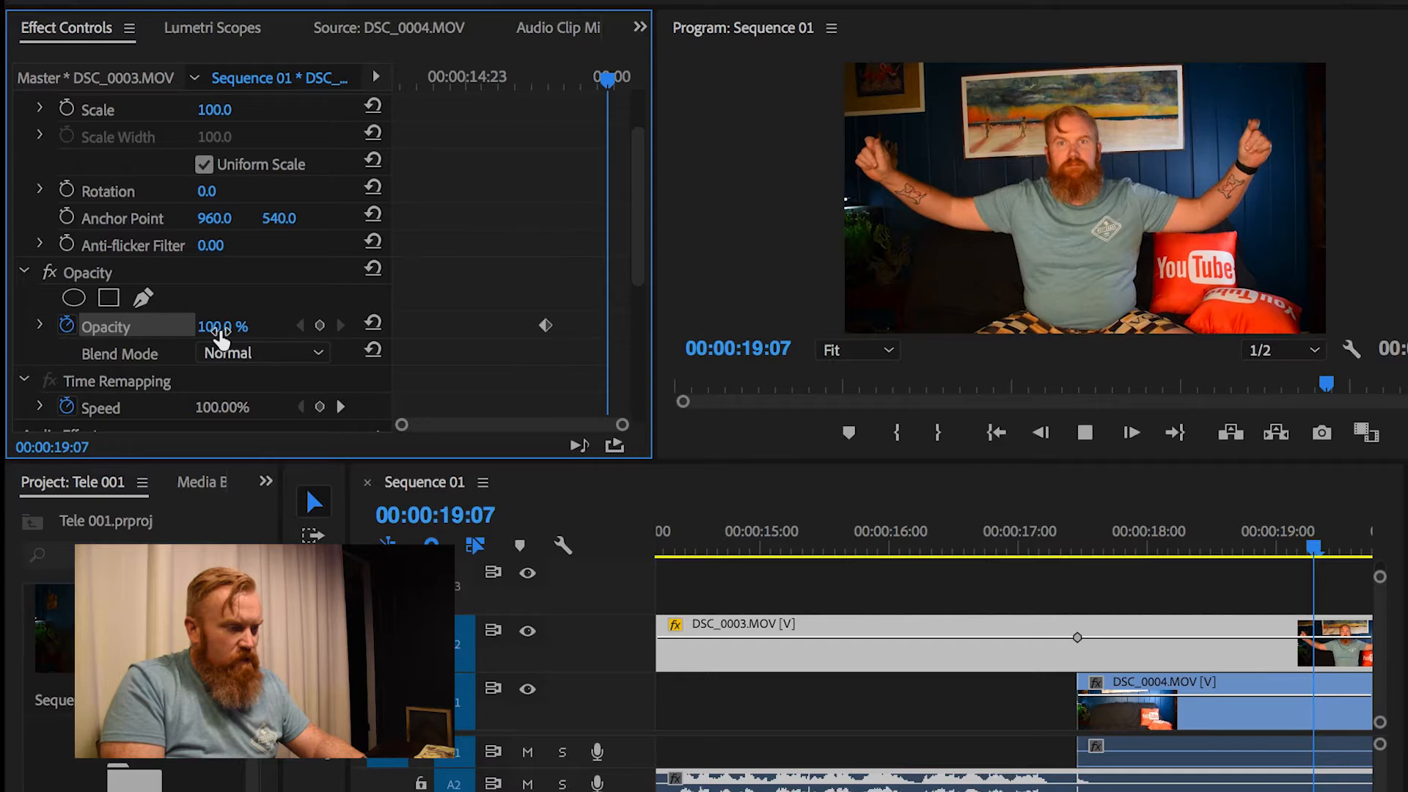
Step: Add a second opacity keyframe to the DSC_0003.MOV clip at 00:00:19:03 and set its opacity to 0%
{"action": "key", "text": "space"}
{"action": "key", "text": "space"}
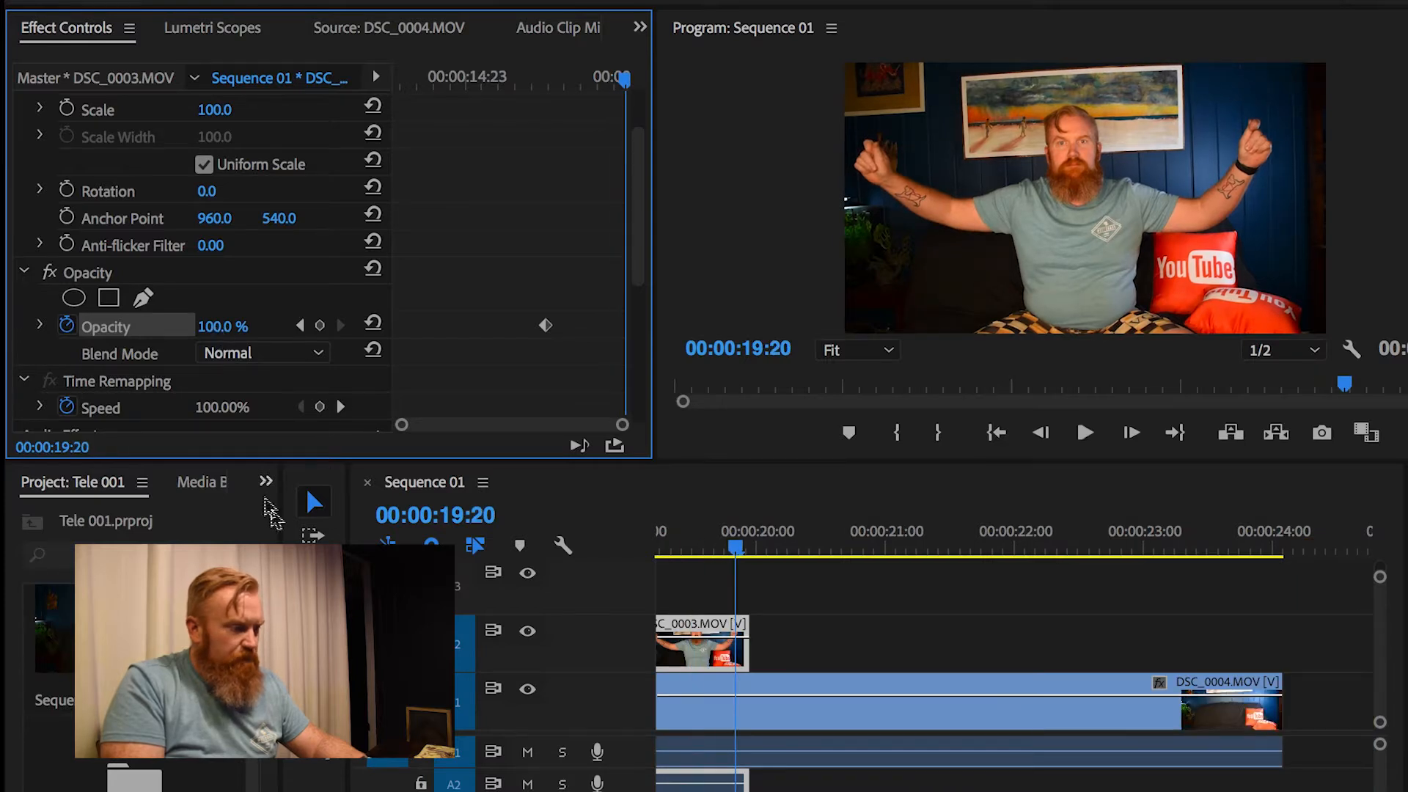
{"action": "scroll", "coordinate": [823, 732], "scroll_direction": "up", "scroll_amount": 3}
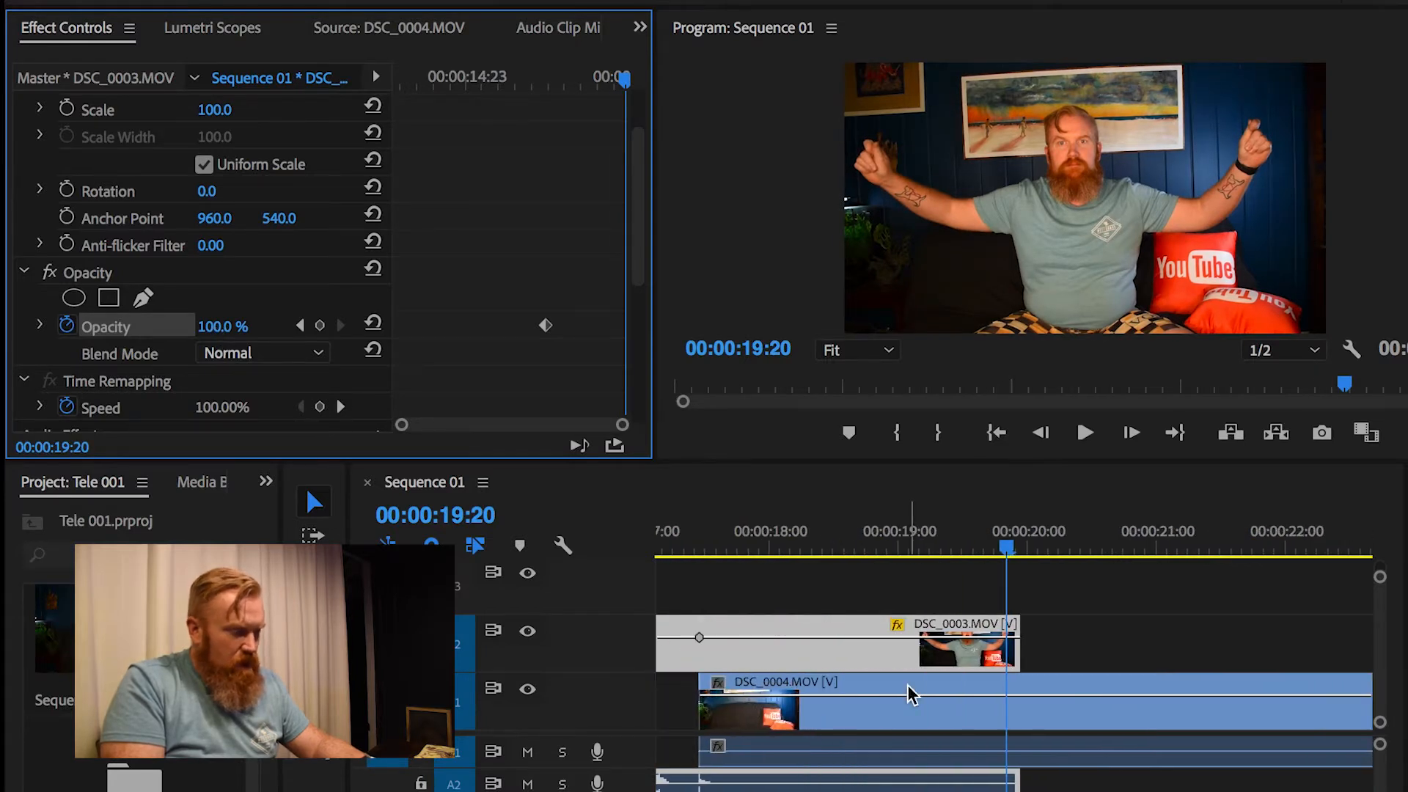
{"action": "left_click", "coordinate": [921, 641]}
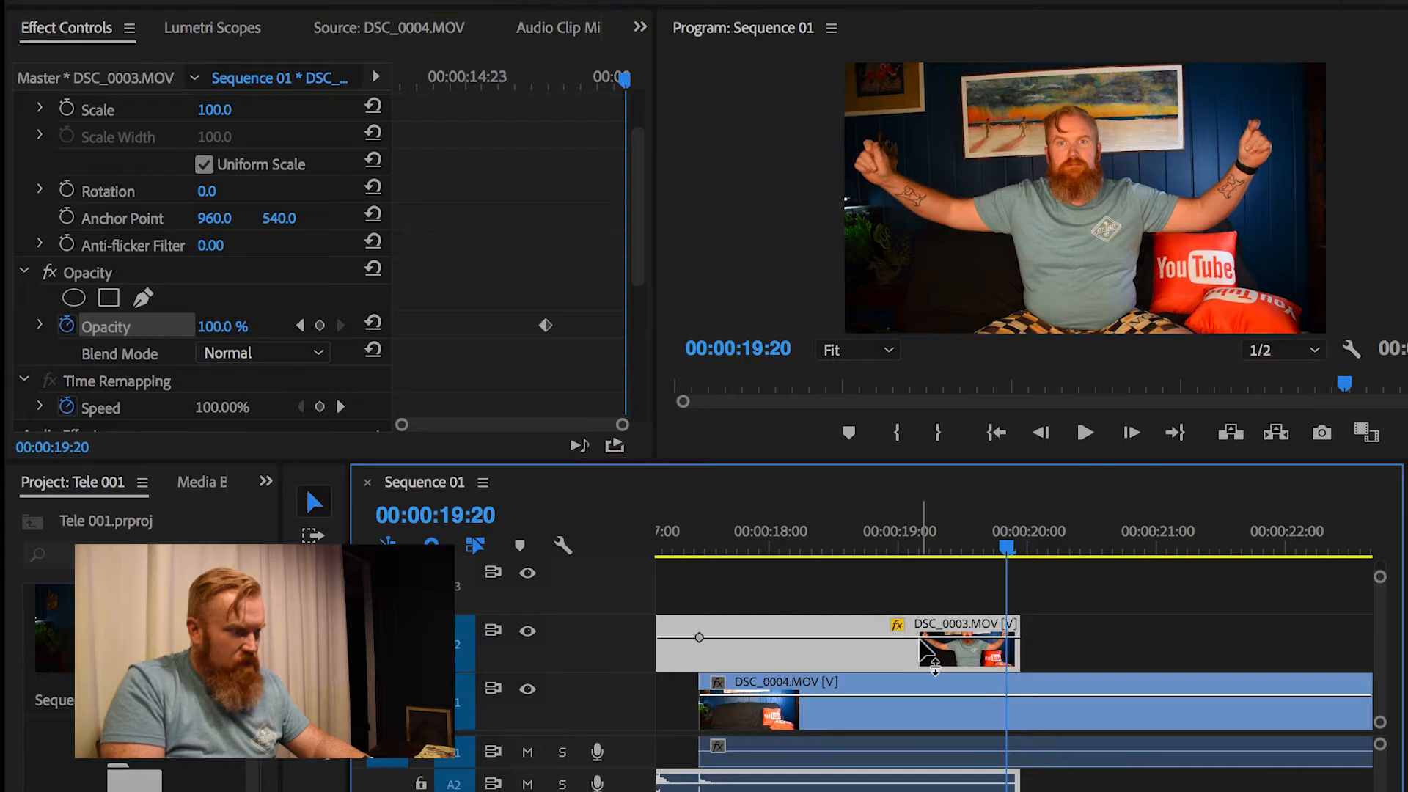
{"action": "left_click", "coordinate": [916, 548]}
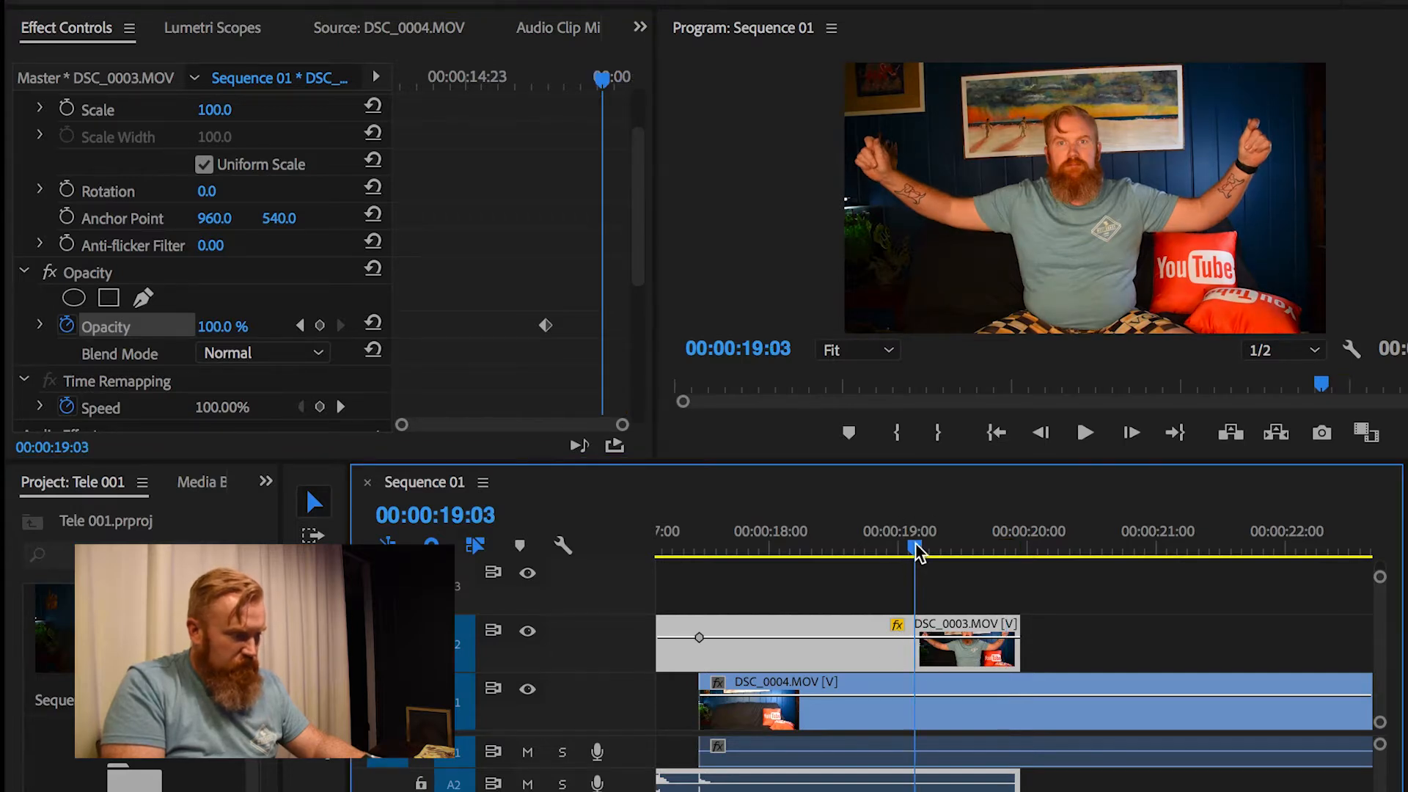
{"action": "left_click", "coordinate": [319, 327]}
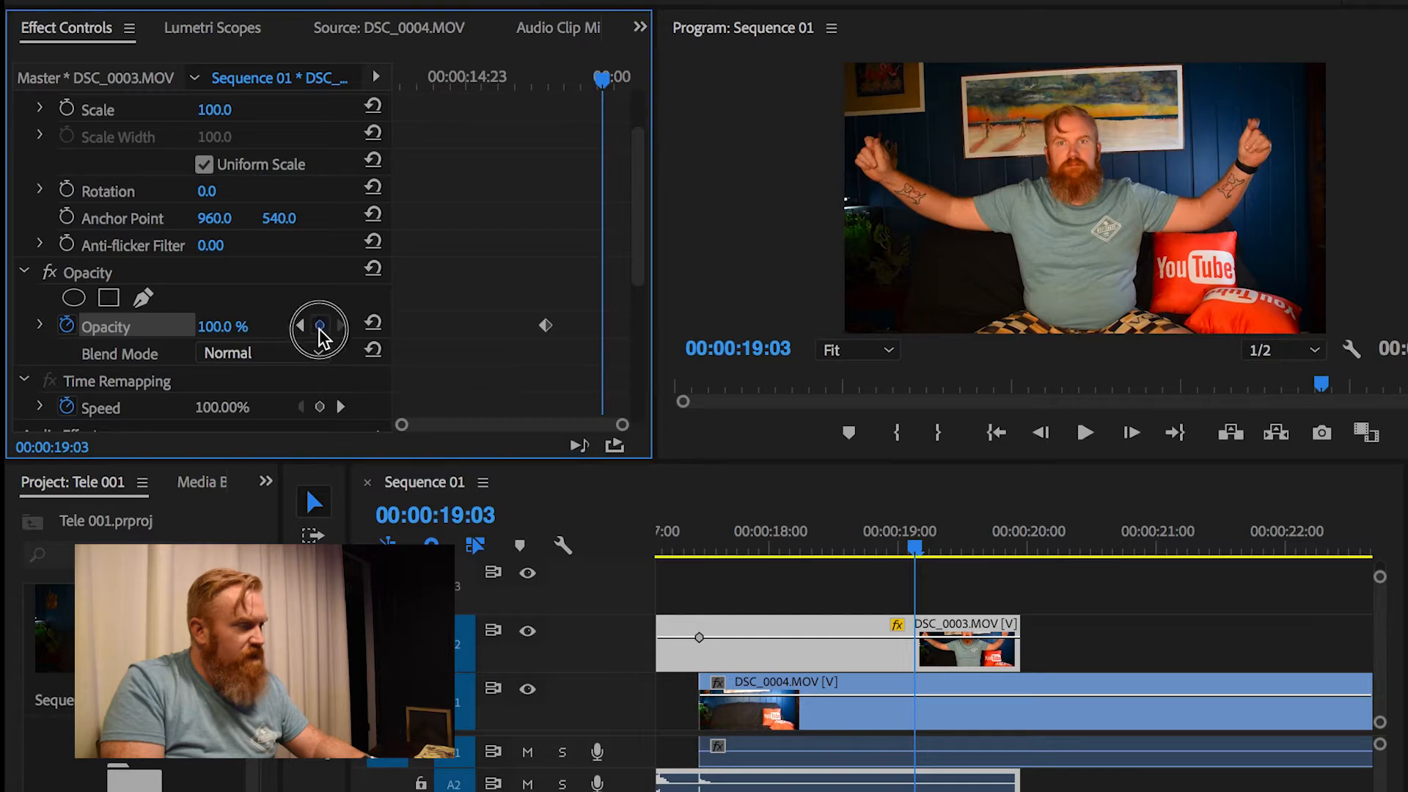
{"action": "left_click", "coordinate": [222, 326]}
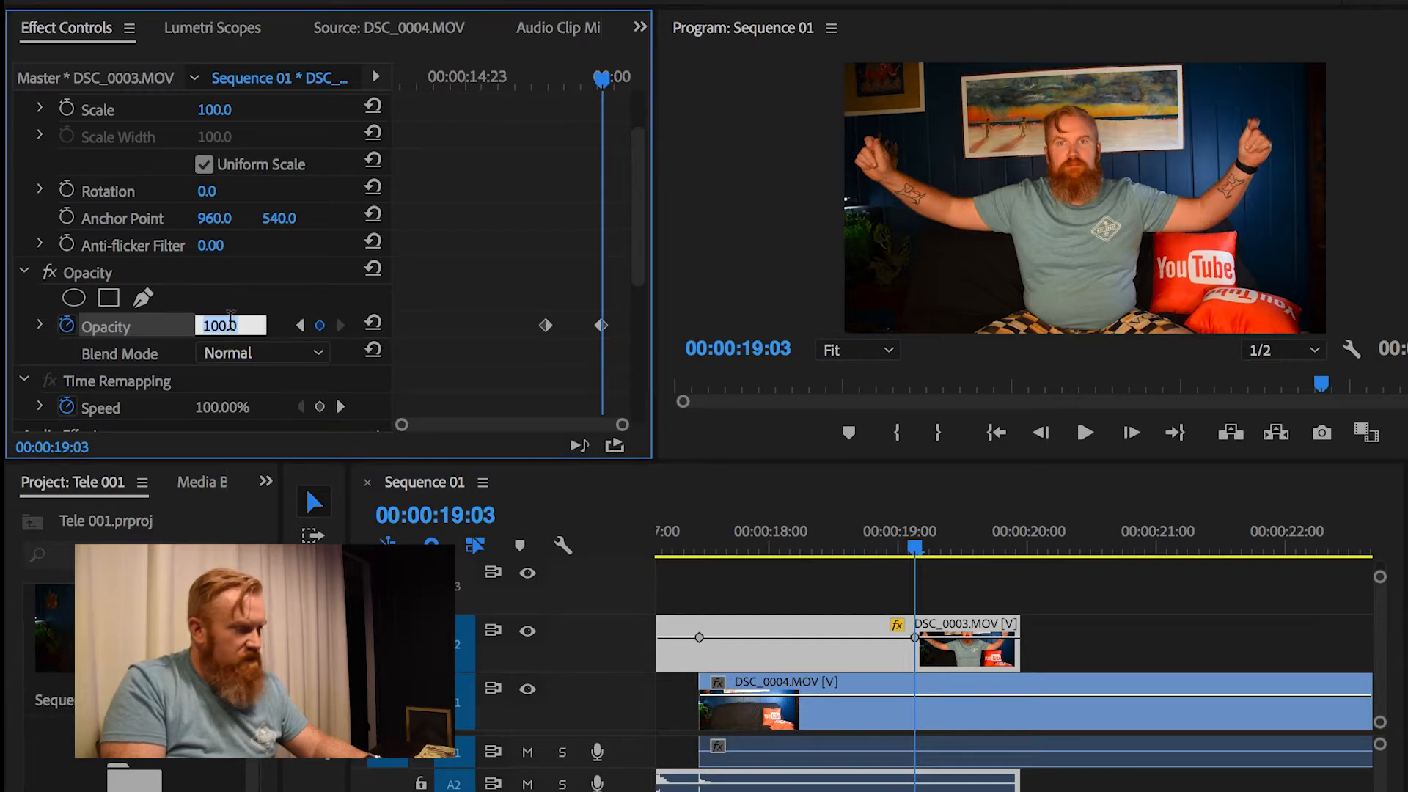
{"action": "type", "text": "0"}
{"action": "key", "text": "Return"}
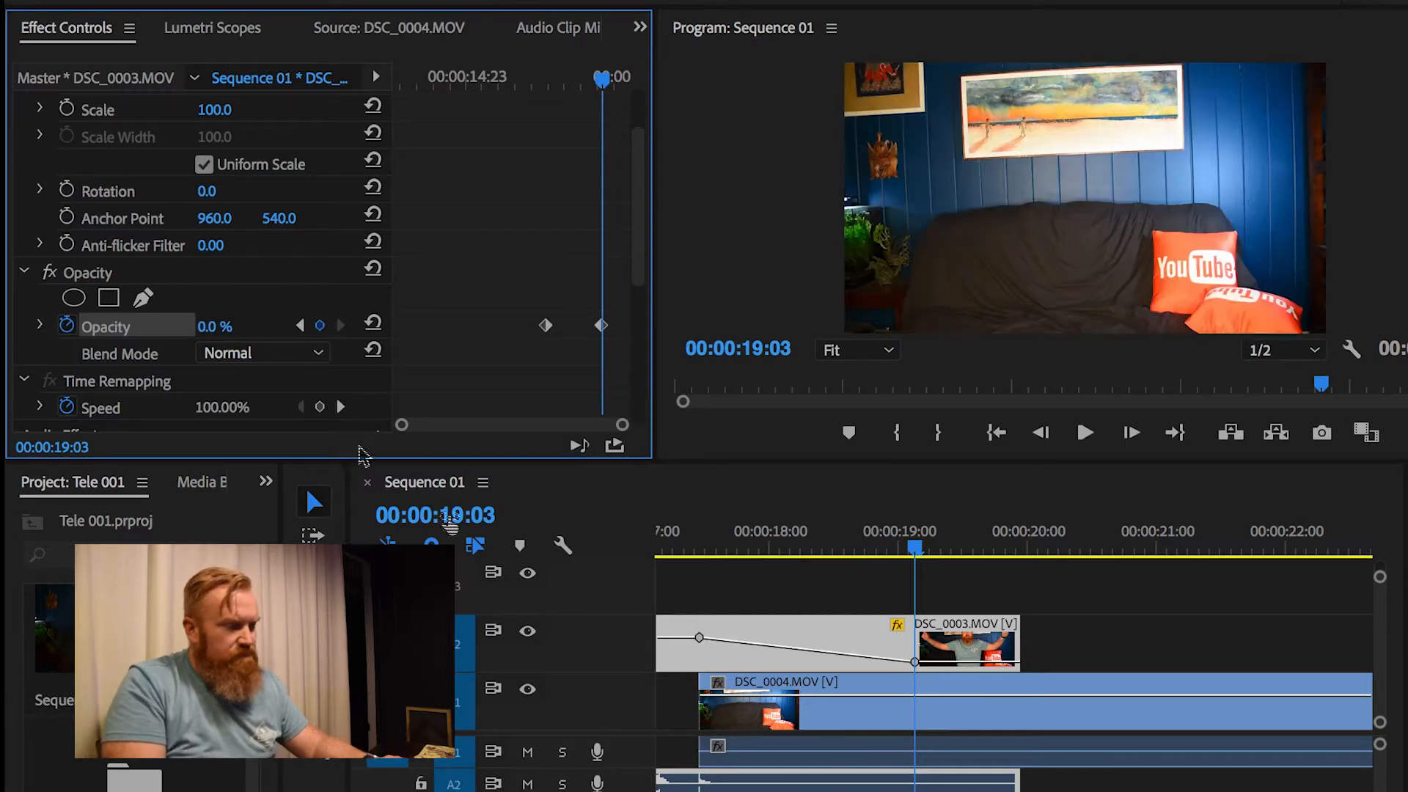
Step: Play the sequence from about 00:00:16:00 to review the fade-out and the empty-couch shot up to 00:00:23:08
{"action": "scroll", "coordinate": [963, 646], "scroll_direction": "up", "scroll_amount": 3}
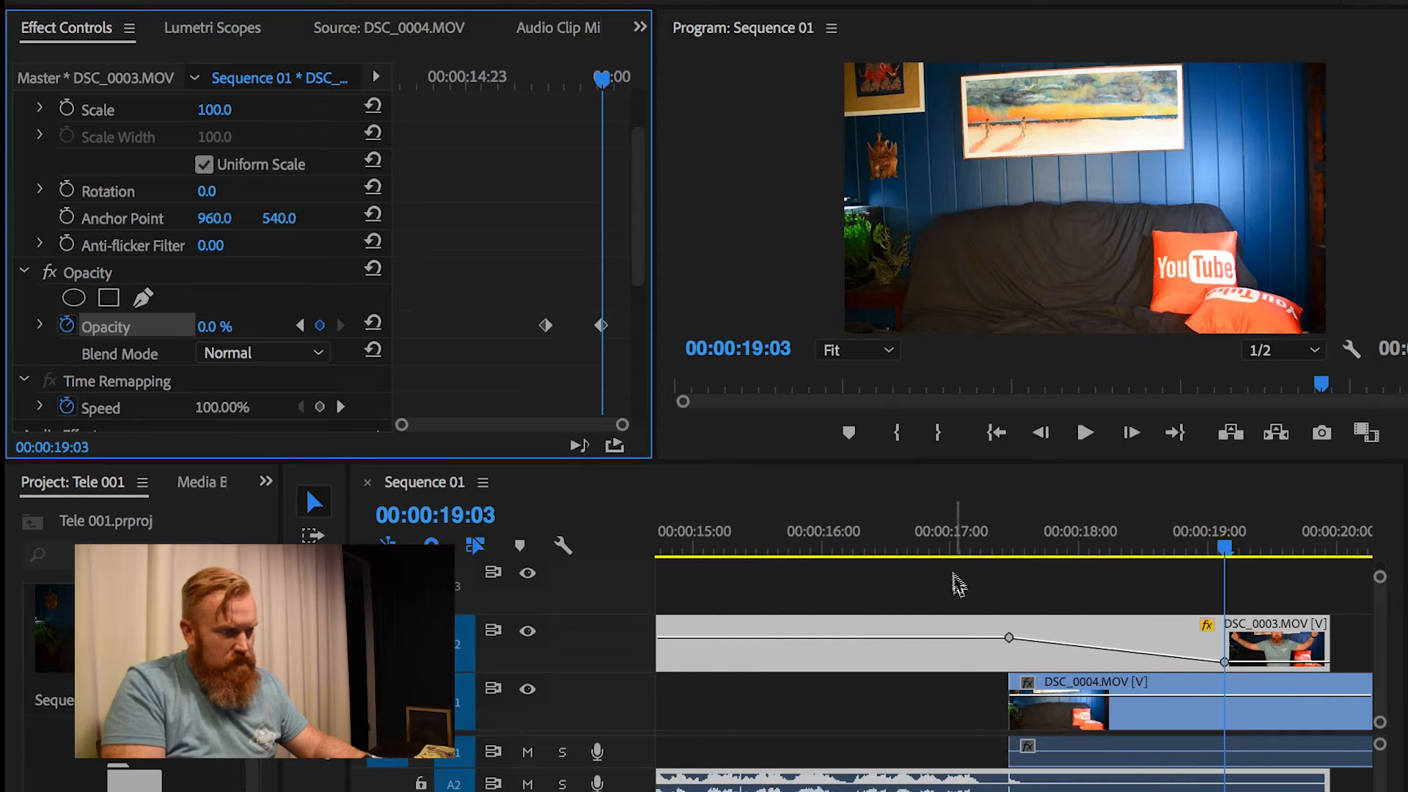
{"action": "left_click", "coordinate": [825, 551]}
{"action": "key", "text": "space"}
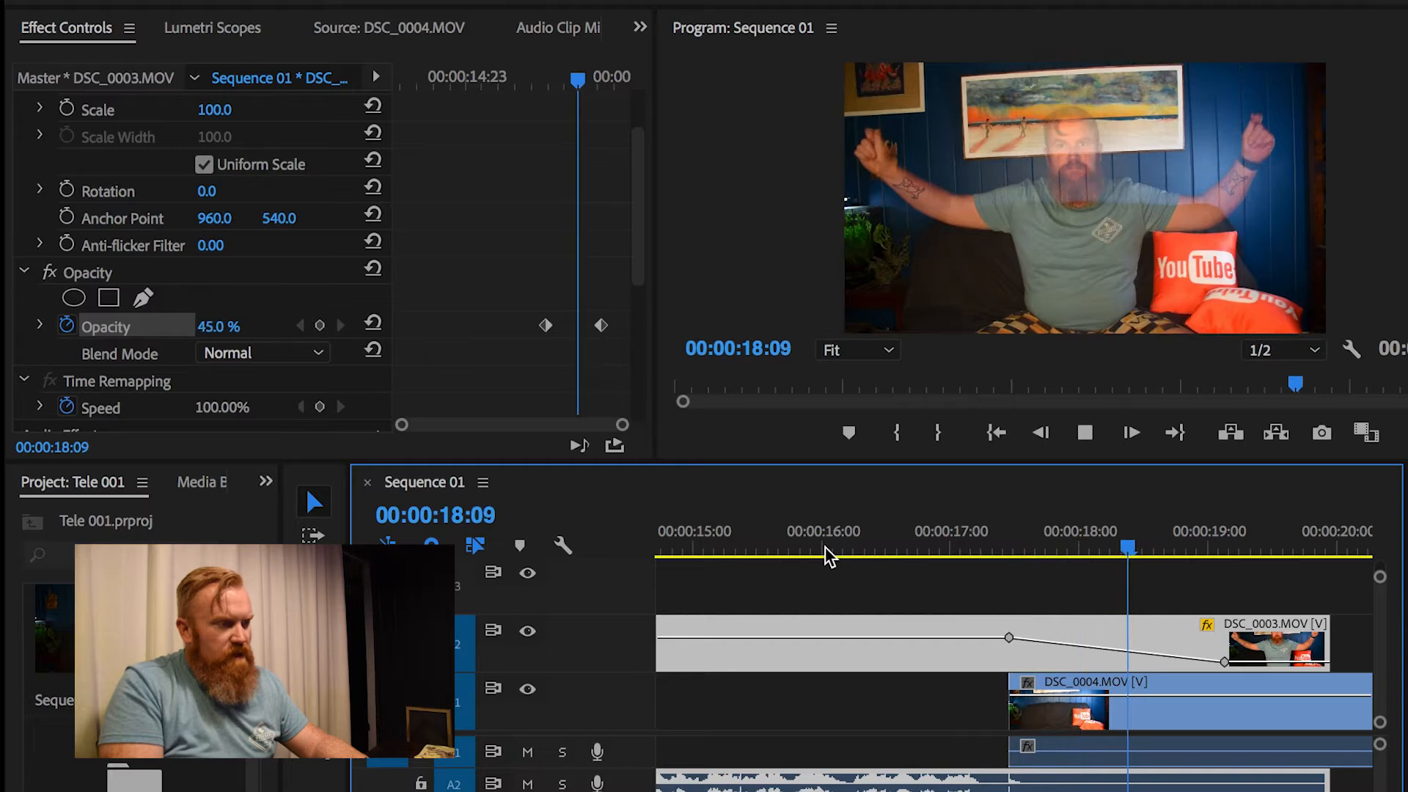
{"action": "key", "text": "space"}
{"action": "key", "text": "space"}
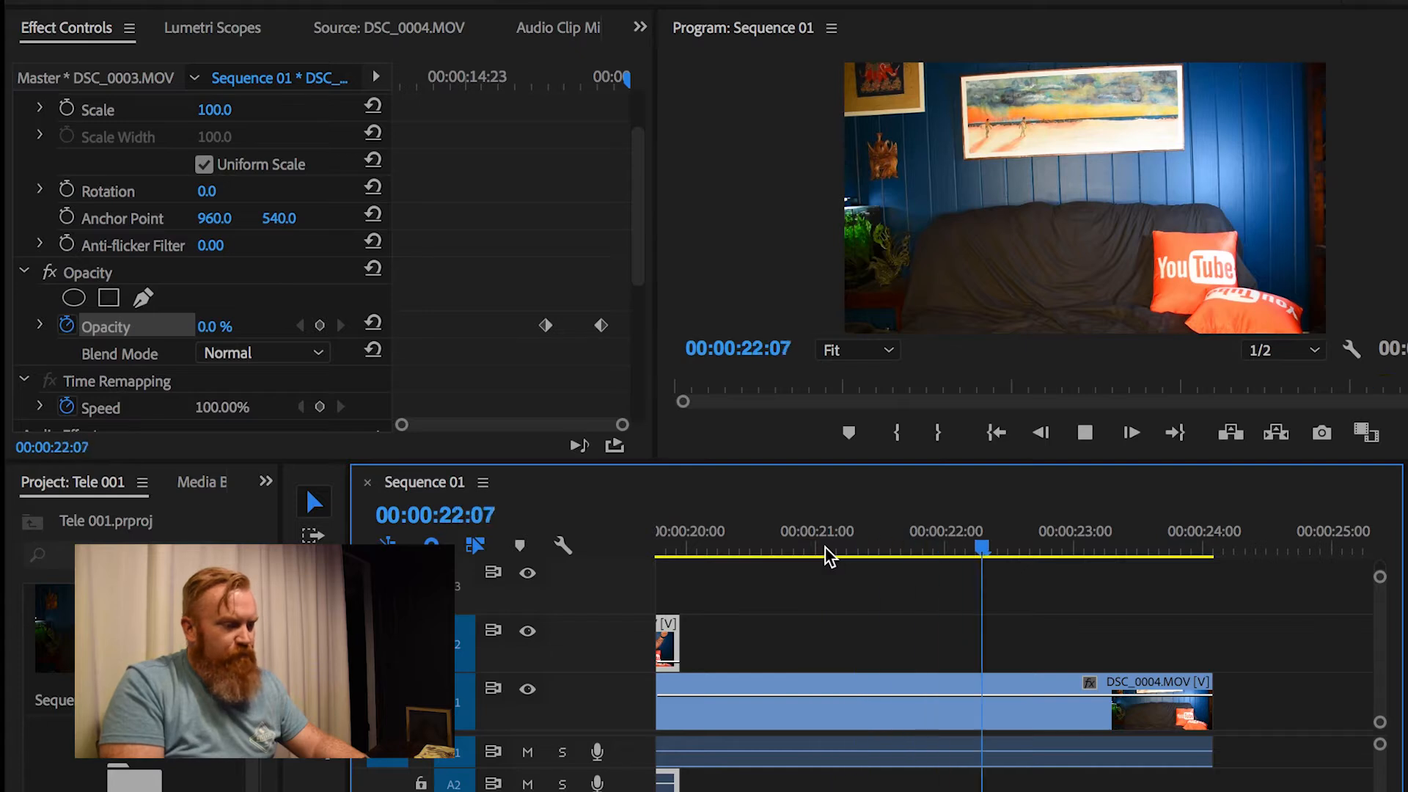
{"action": "key", "text": "space"}
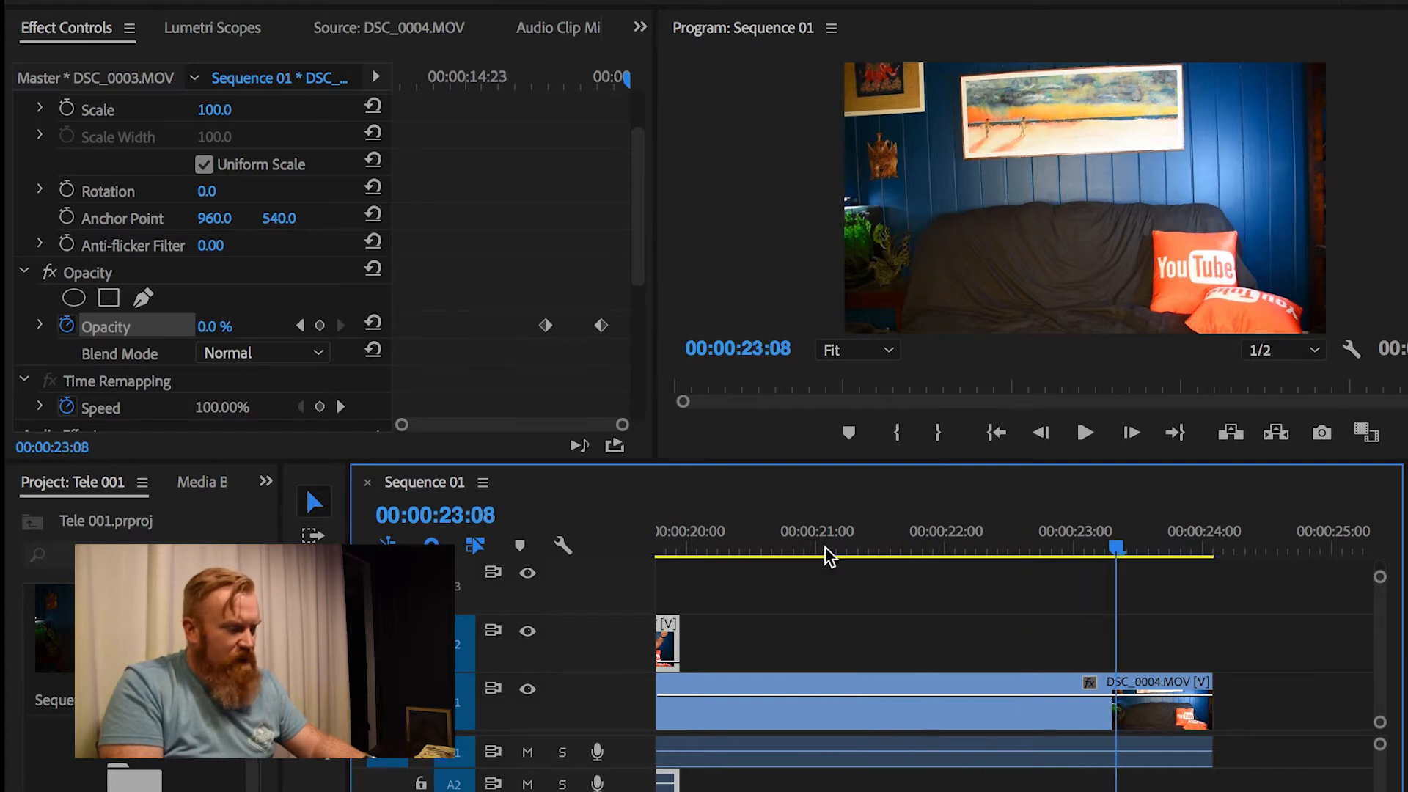
Step: Split the DSC_0004.MOV clip on V1 at about 00:00:23:00 with the Razor tool
{"action": "key", "text": "c"}
{"action": "left_click", "coordinate": [1069, 708]}
{"action": "key", "text": "v"}
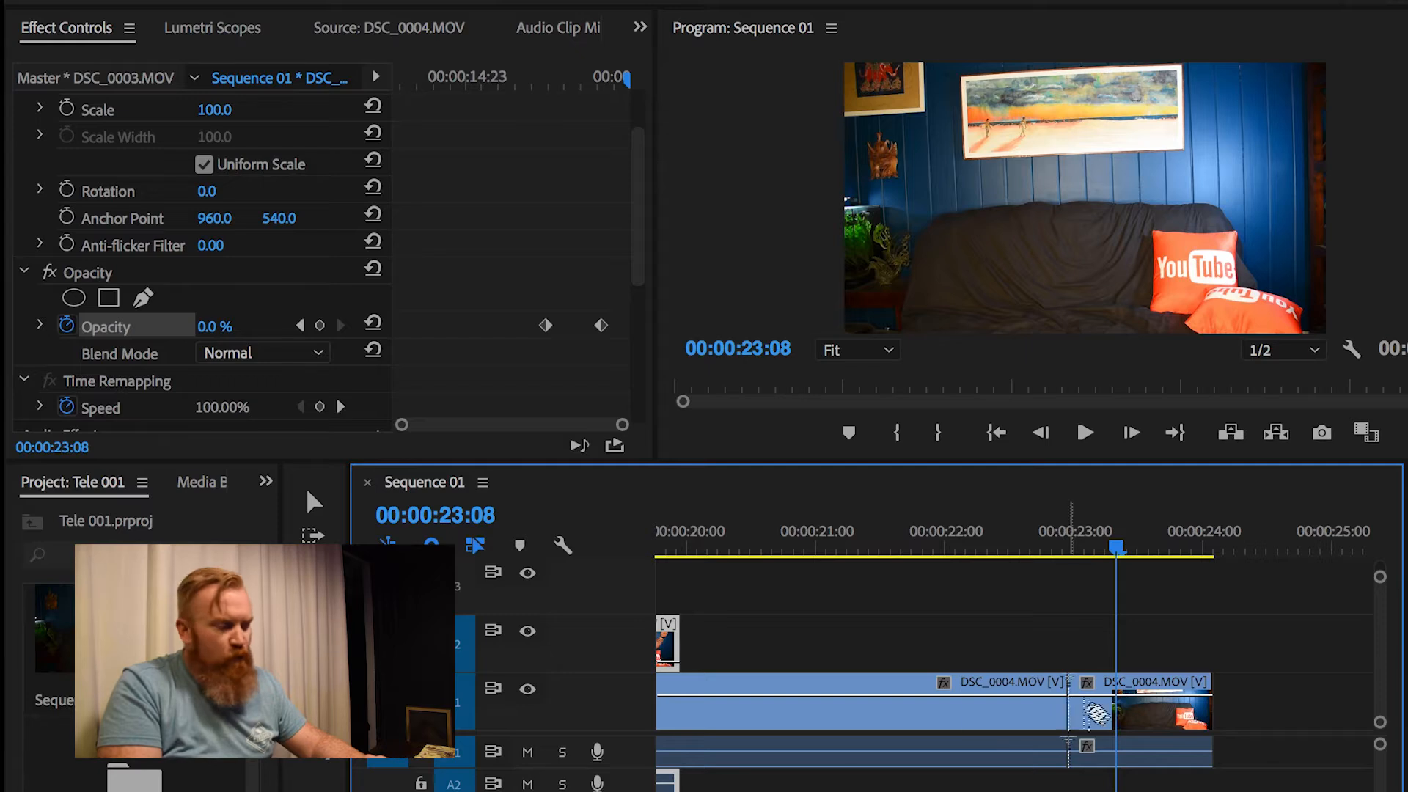
Step: Delete the cut-off end of the DSC_0004.MOV clip after about 00:00:23:00 on V1
{"action": "left_click", "coordinate": [1143, 725]}
{"action": "key", "text": "Delete"}
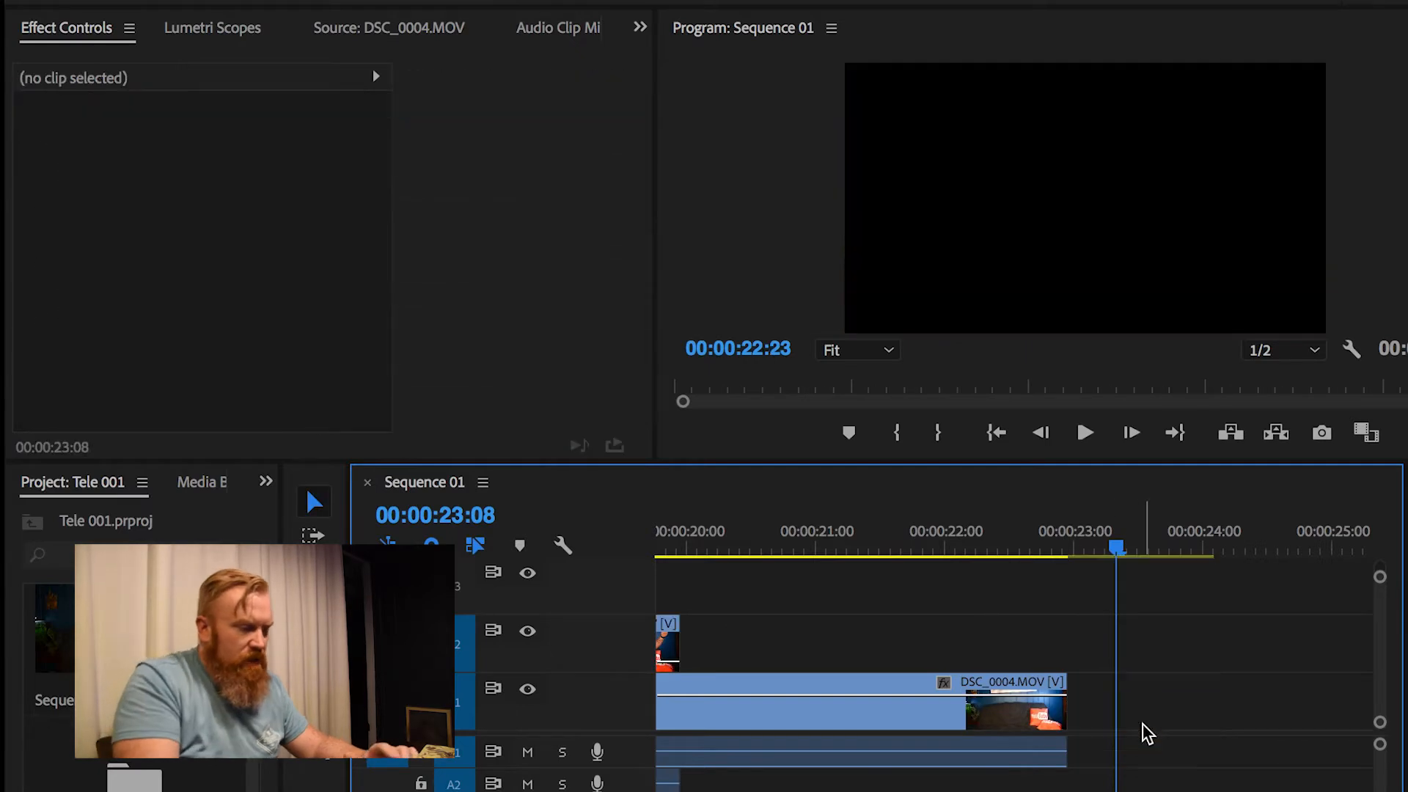
{"action": "scroll", "coordinate": [1144, 729], "scroll_direction": "up", "scroll_amount": 5}
{"action": "scroll", "coordinate": [1146, 731], "scroll_direction": "up", "scroll_amount": 3}
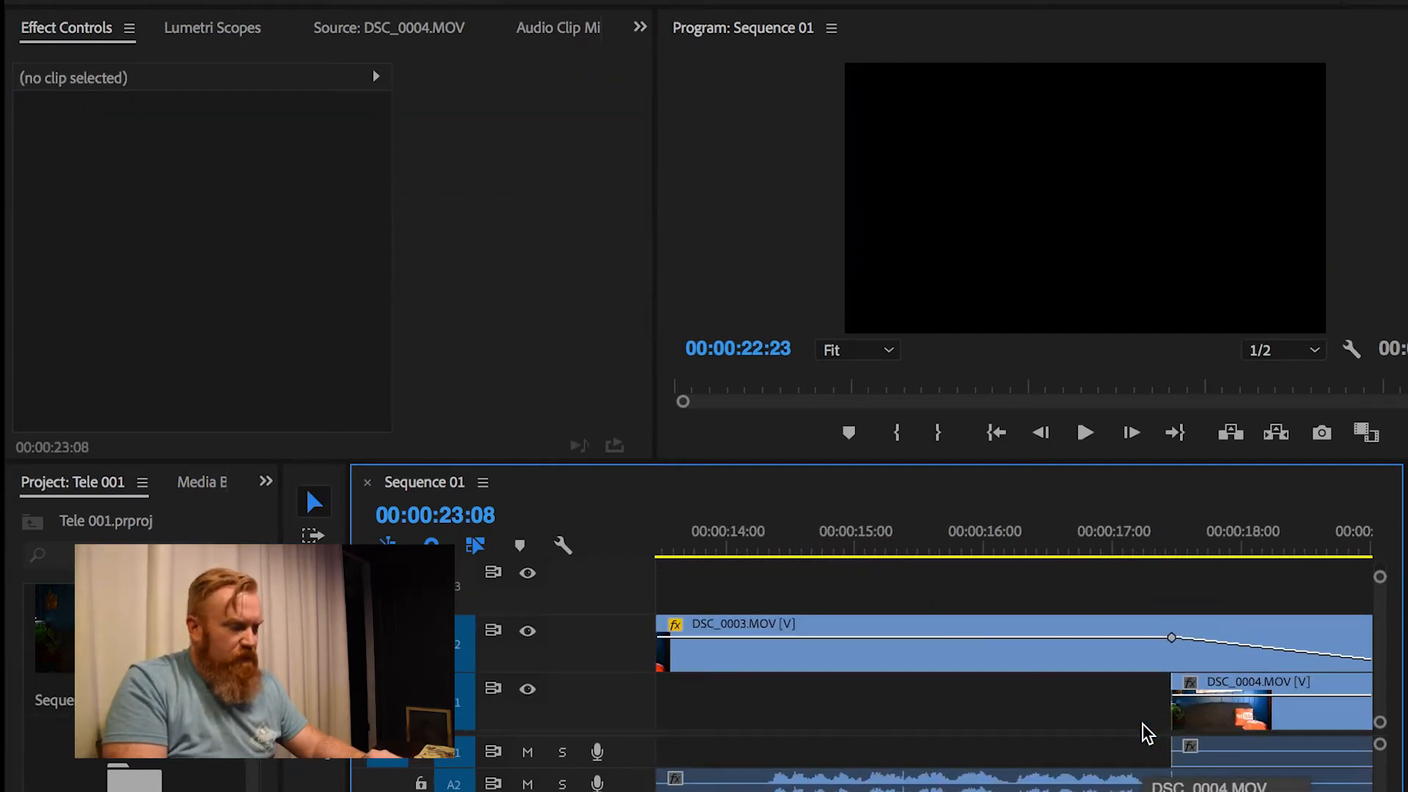
{"action": "scroll", "coordinate": [1146, 732], "scroll_direction": "down", "scroll_amount": 3}
{"action": "scroll", "coordinate": [1147, 731], "scroll_direction": "down", "scroll_amount": 2}
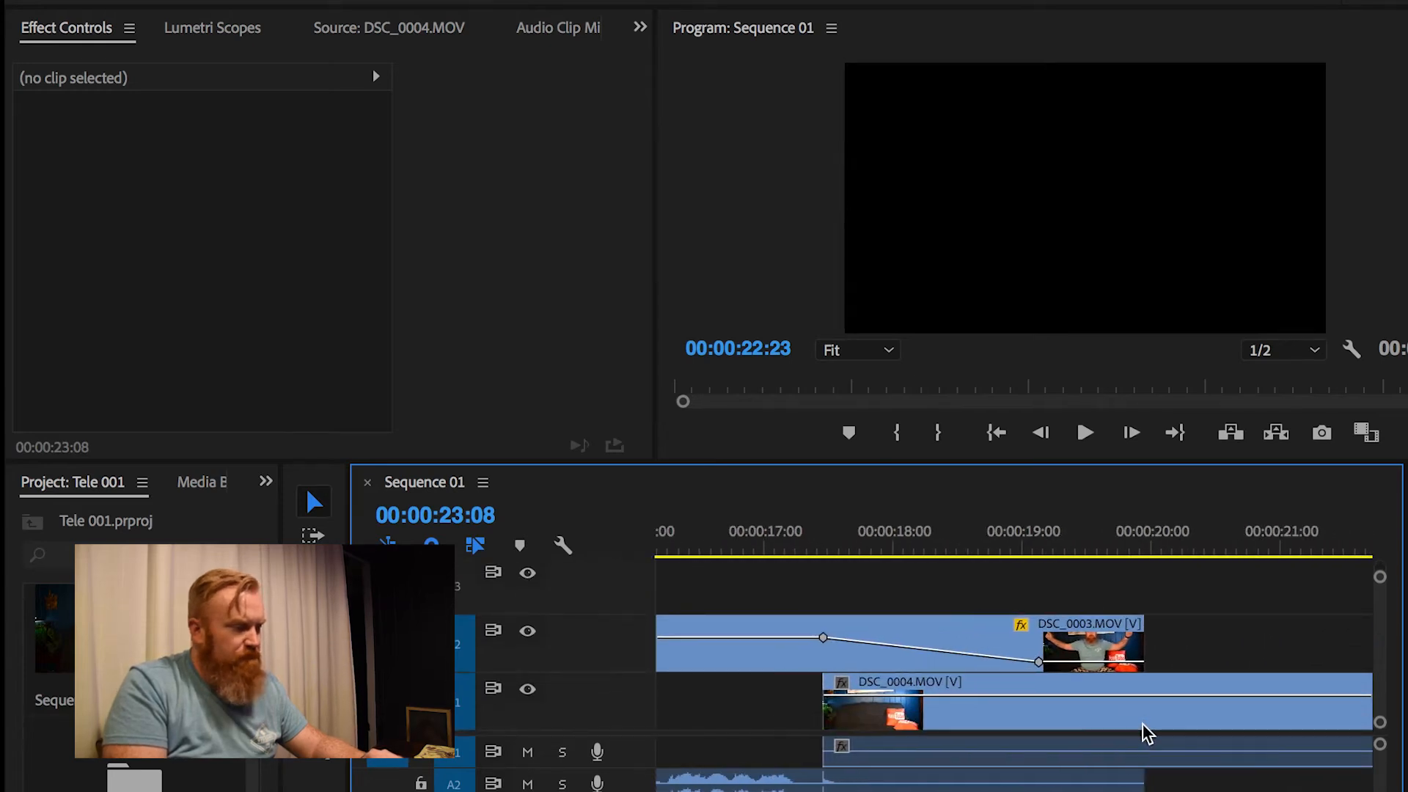
{"action": "scroll", "coordinate": [1147, 732], "scroll_direction": "down", "scroll_amount": 4}
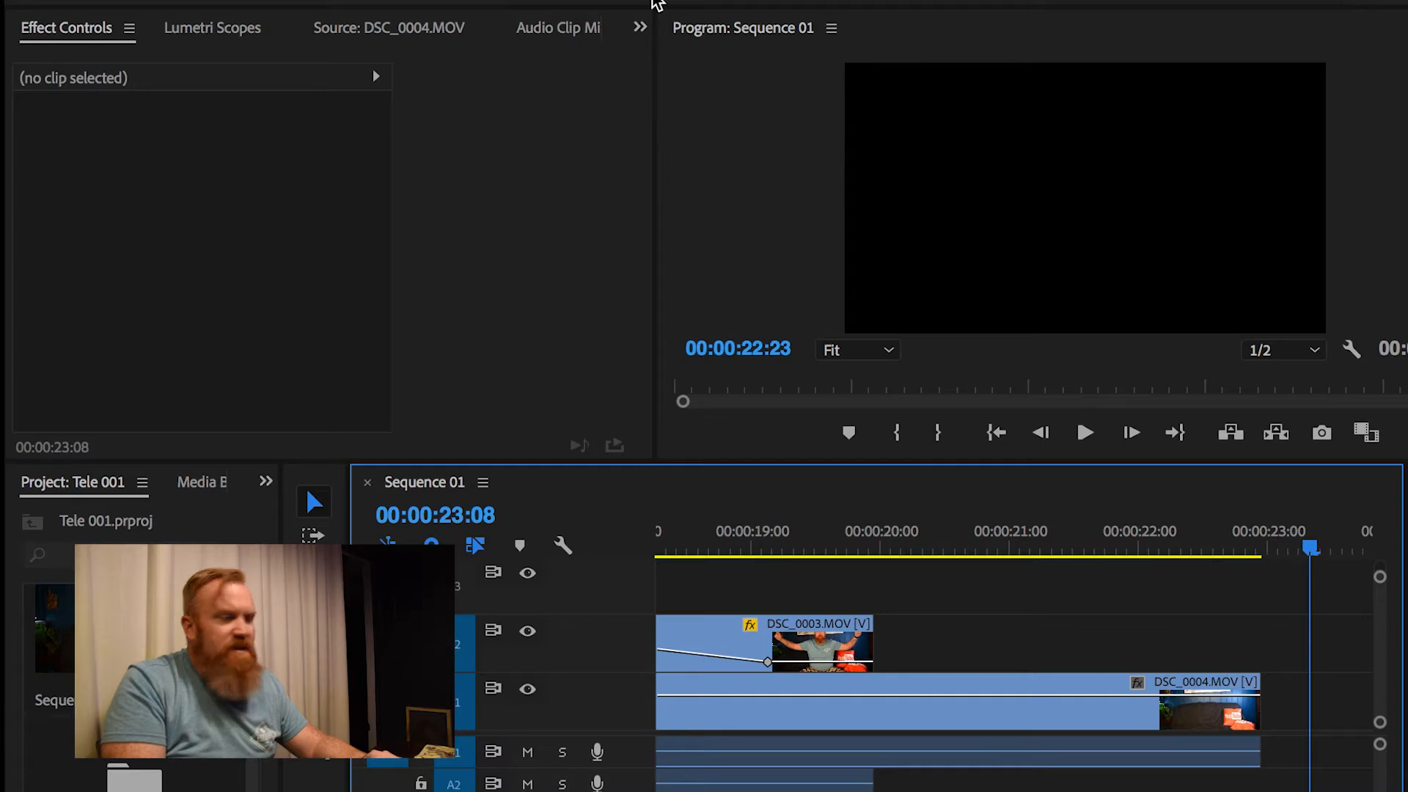
Step: Add DSC_0005.MOV on V1 directly after the DSC_0004.MOV clip and remove everything in it after about 00:00:29:05
{"action": "left_click", "coordinate": [652, 2]}
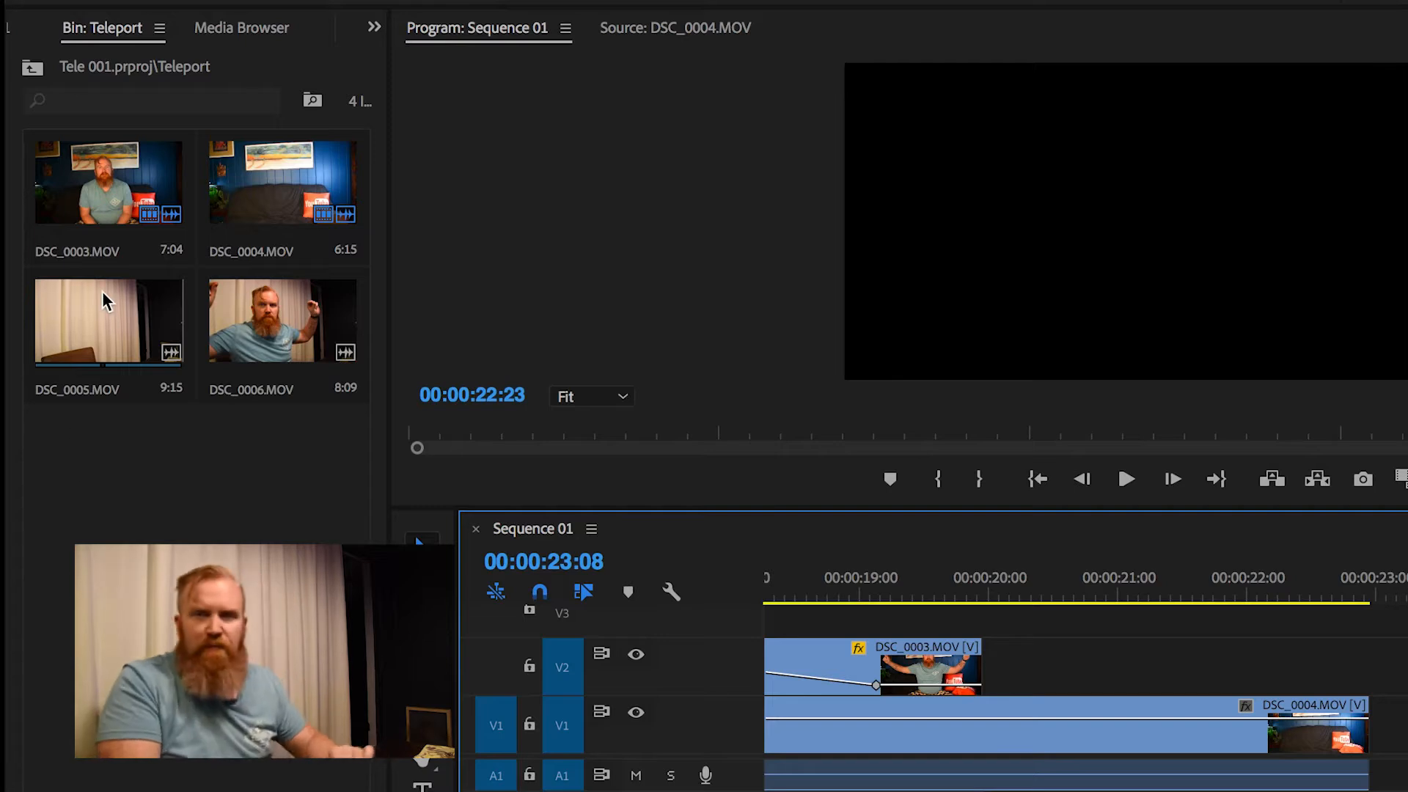
{"action": "left_click_drag", "start_coordinate": [102, 292], "coordinate": [952, 361]}
{"action": "key", "text": "space"}
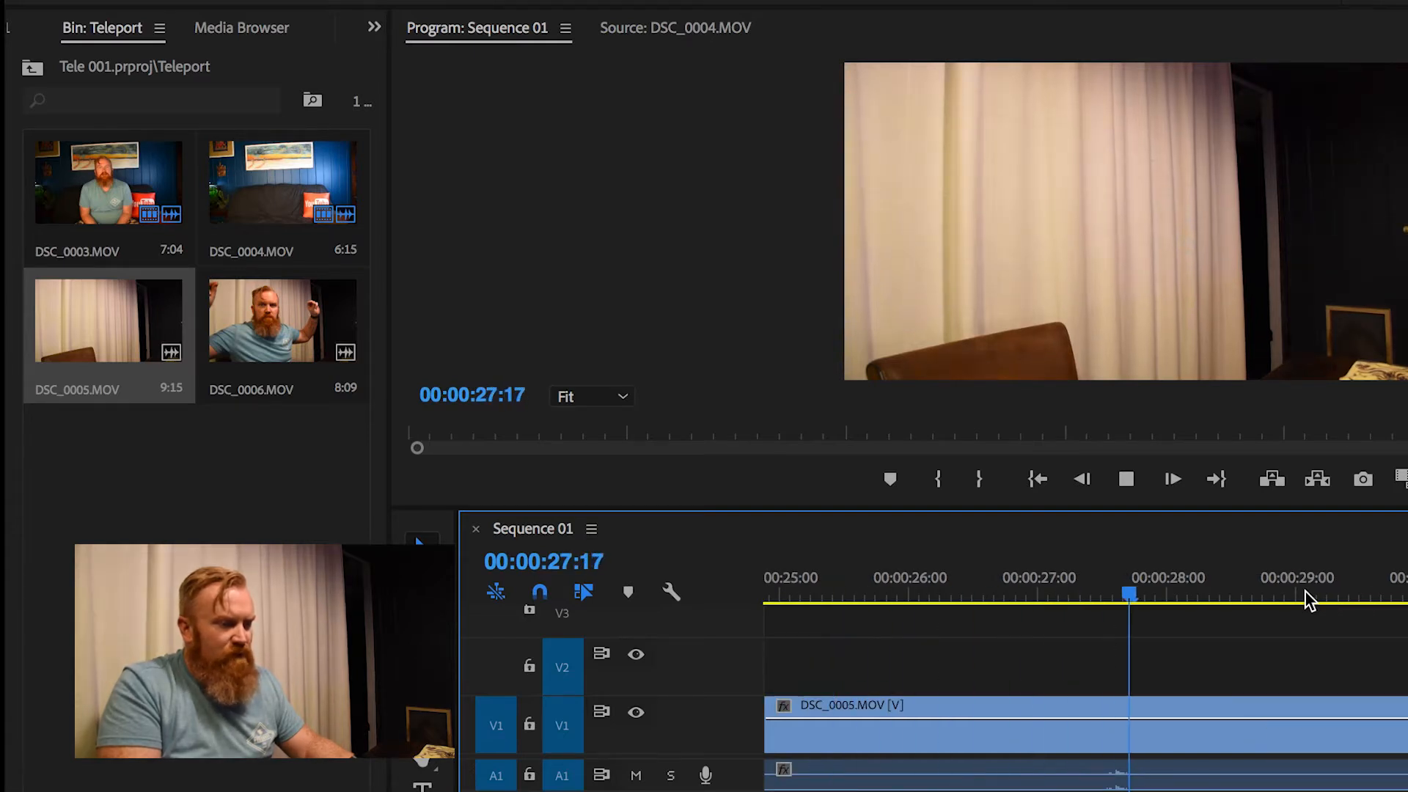
{"action": "key", "text": "space"}
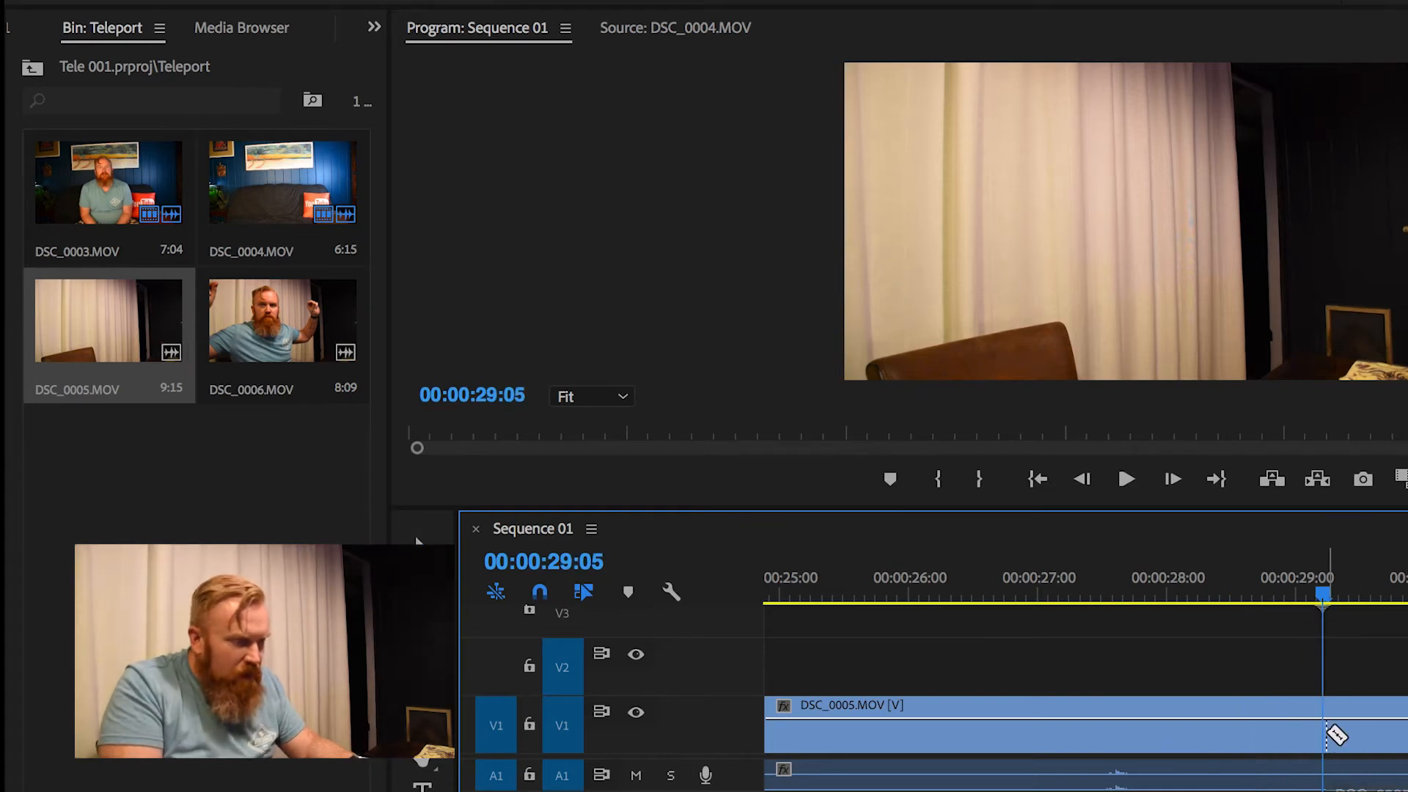
{"action": "left_click", "coordinate": [1336, 735]}
{"action": "key", "text": "v"}
{"action": "left_click", "coordinate": [1371, 733]}
{"action": "key", "text": "Delete"}
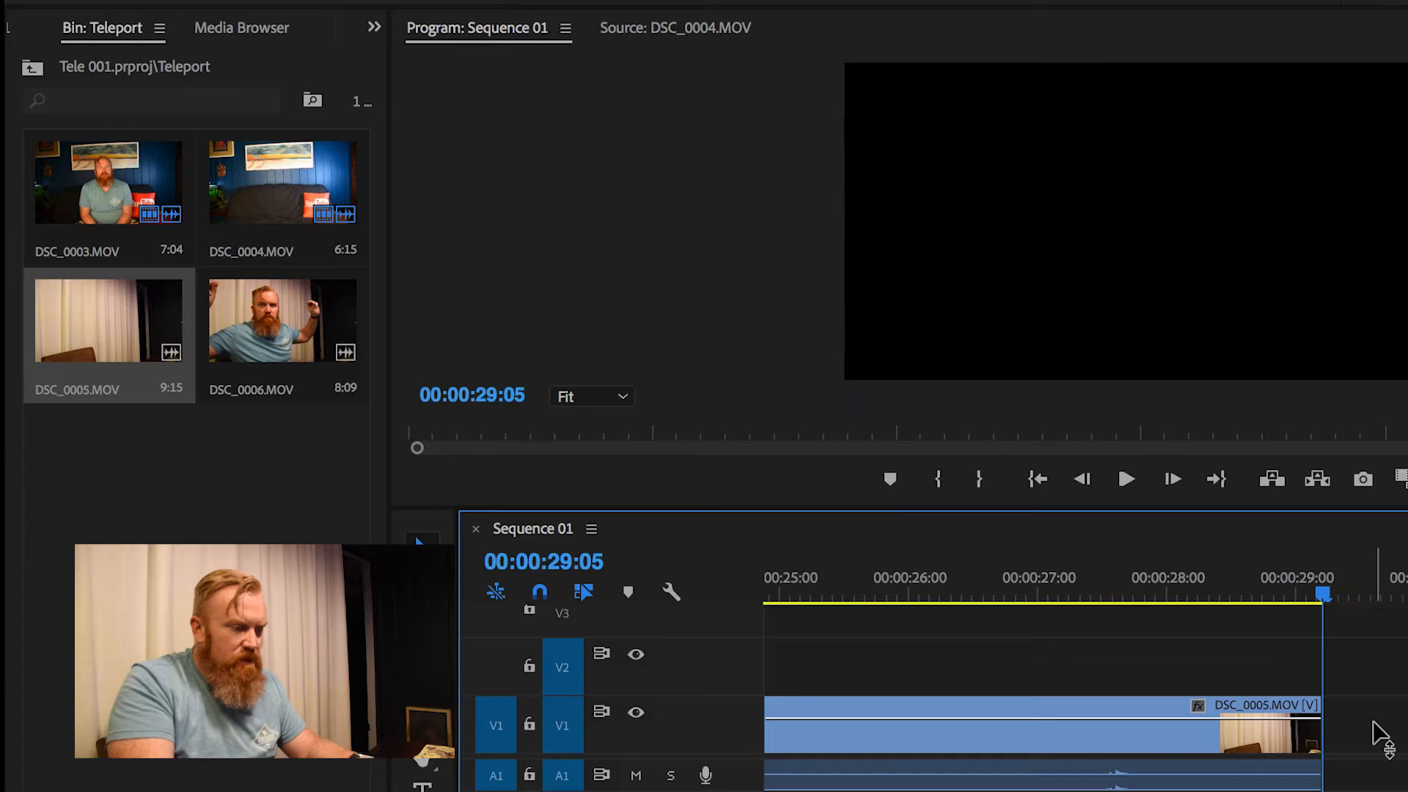
Step: Place DSC_0006.MOV on V2 above the DSC_0005.MOV clip and play through it to 00:00:28:02
{"action": "scroll", "coordinate": [1377, 733], "scroll_direction": "up", "scroll_amount": 10}
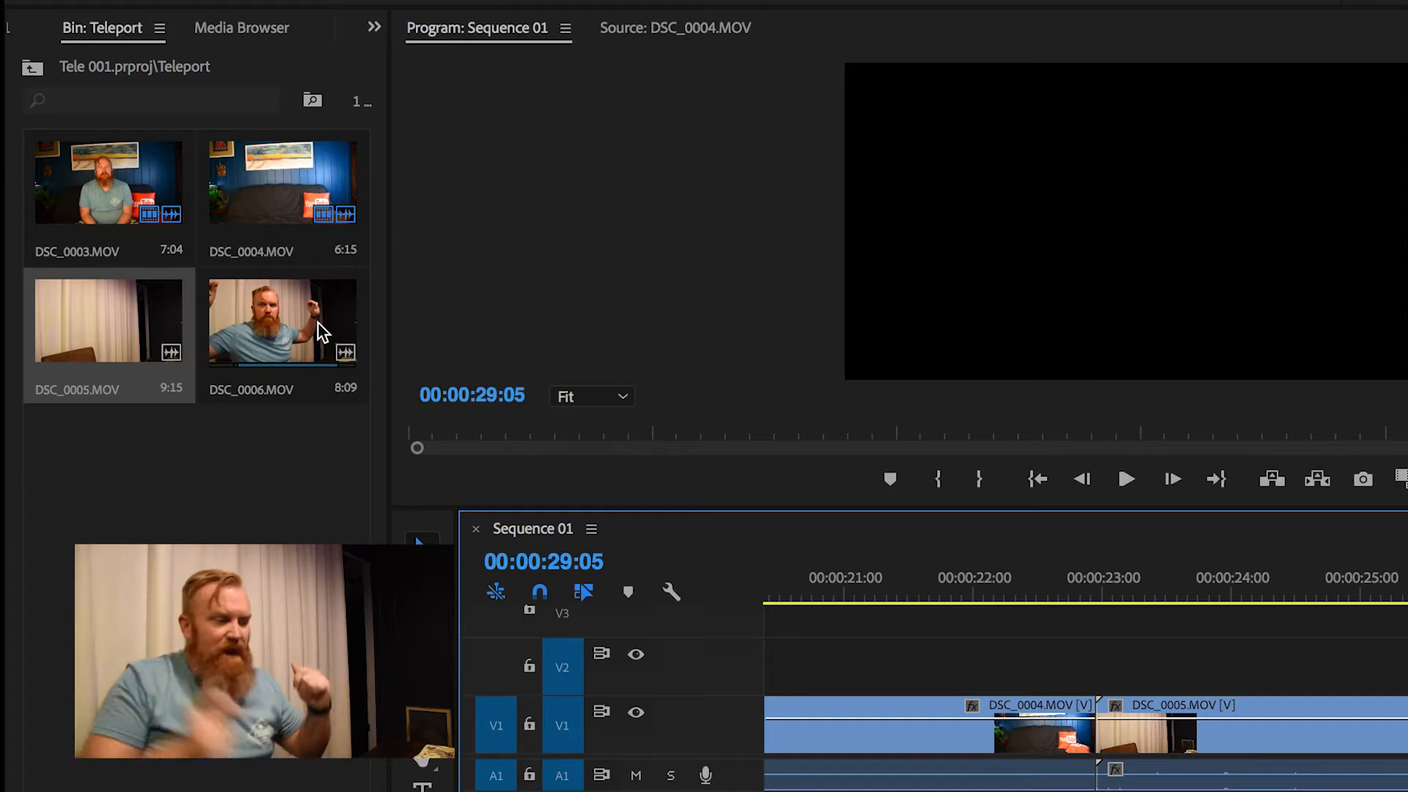
{"action": "left_click_drag", "start_coordinate": [296, 338], "coordinate": [1392, 668]}
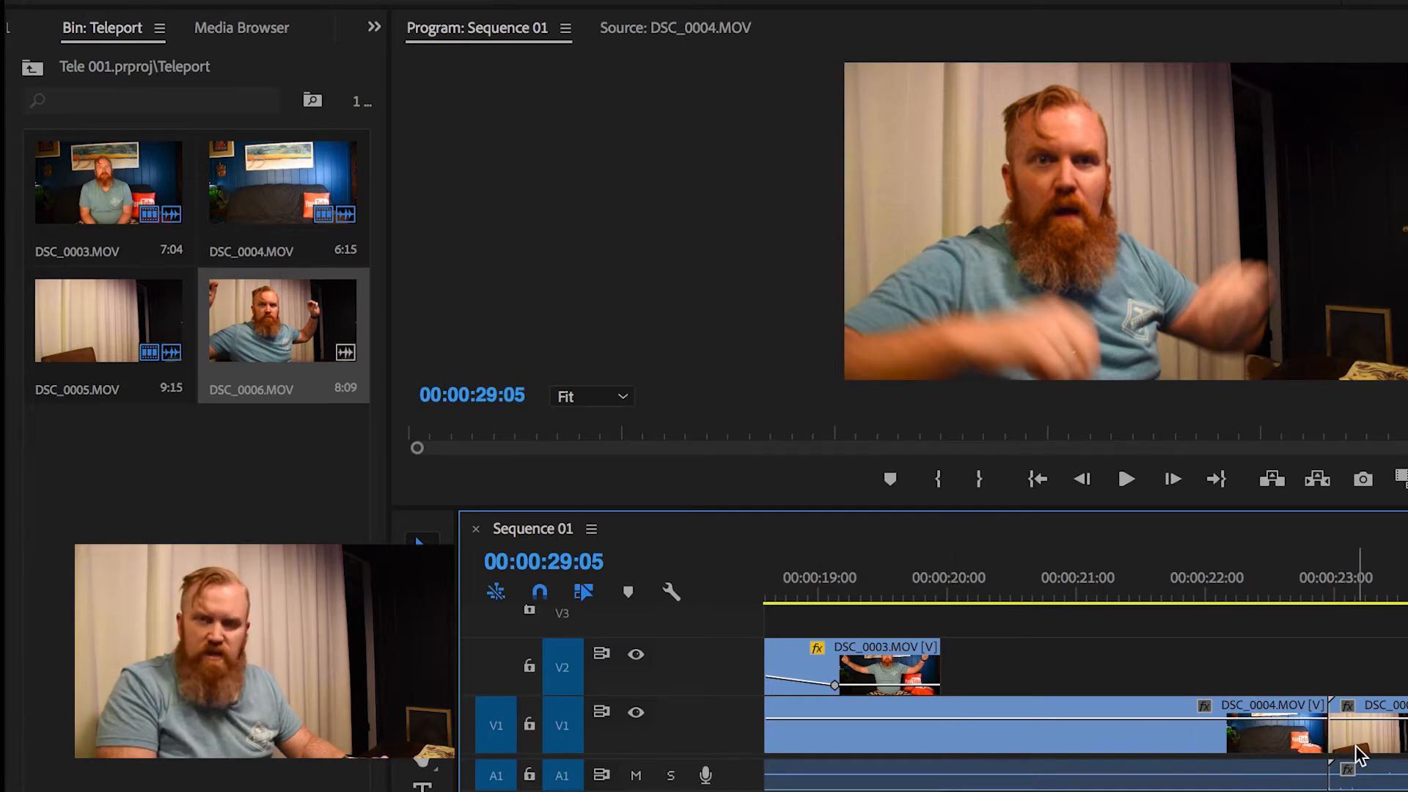
{"action": "scroll", "coordinate": [1085, 690], "scroll_direction": "down", "scroll_amount": 10}
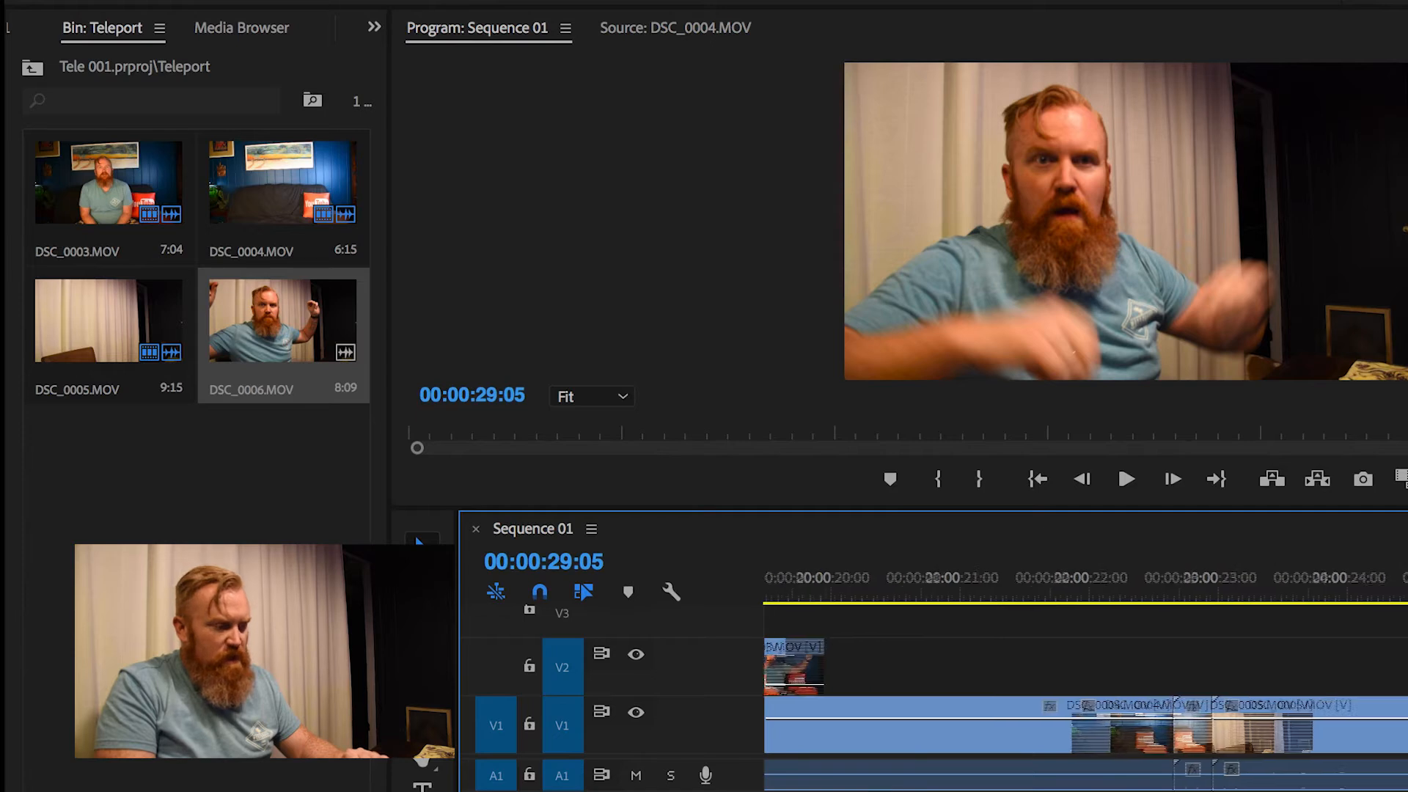
{"action": "left_click", "coordinate": [834, 583]}
{"action": "key", "text": "space"}
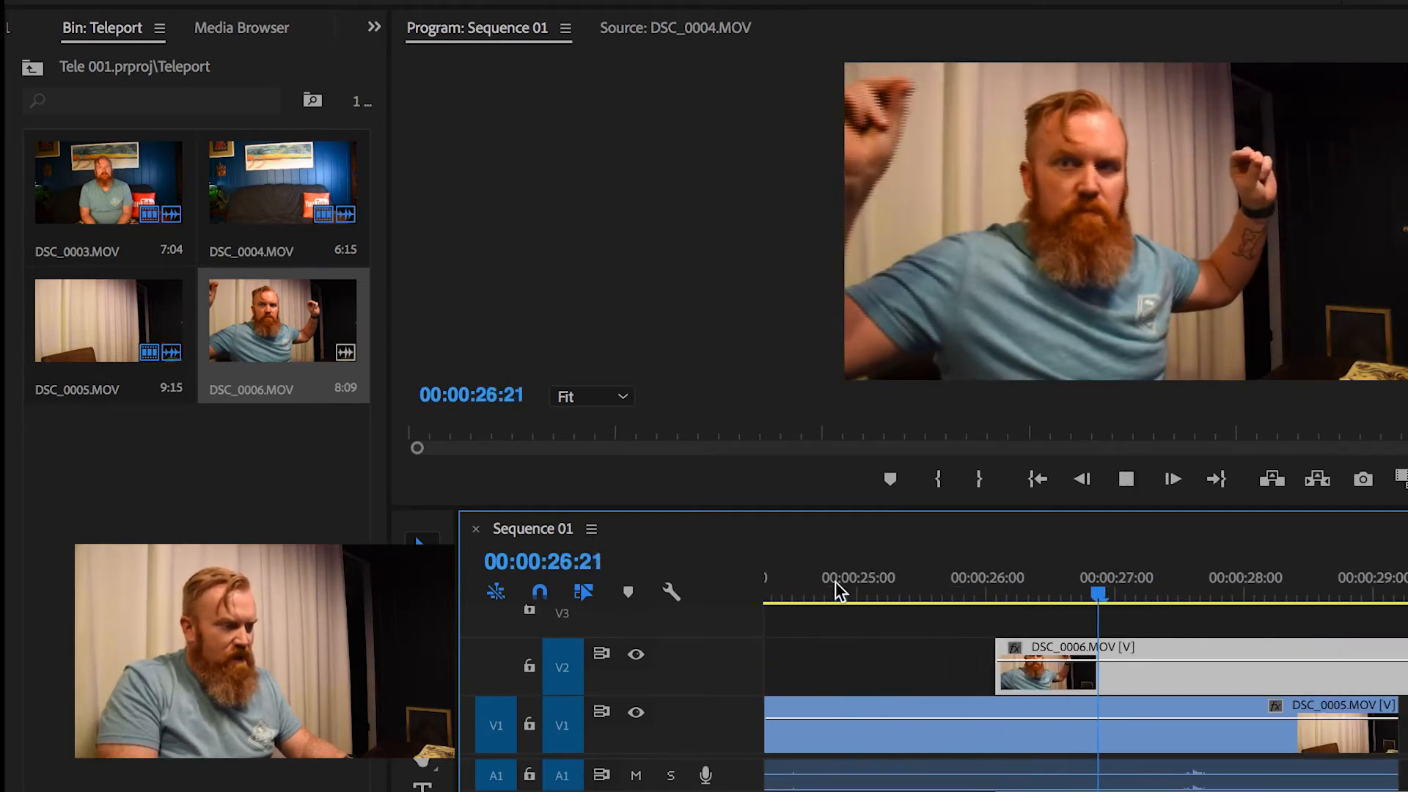
{"action": "key", "text": "space"}
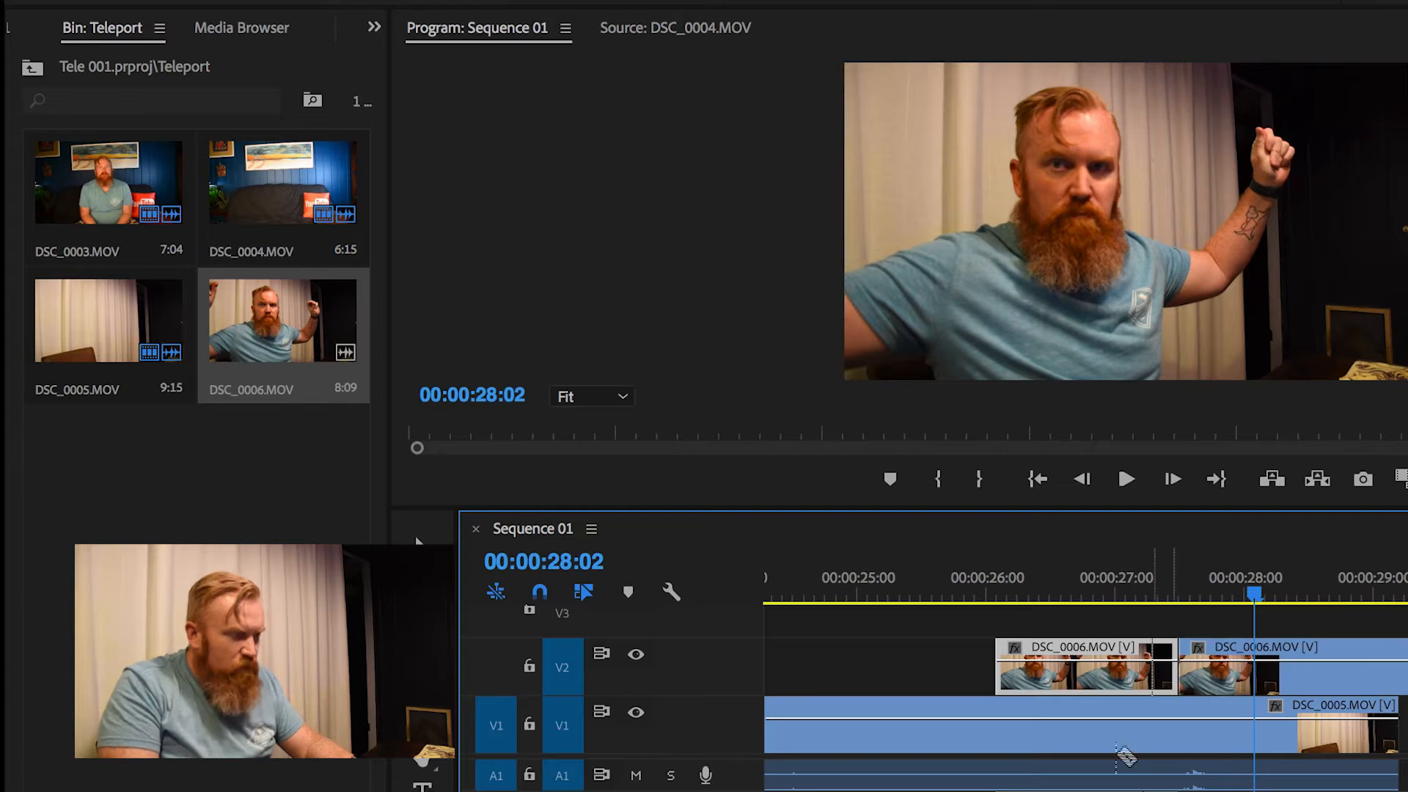
Step: Split the opening of the DSC_0006.MOV clip at about 00:00:26:19 and delete the pieces before its main section
{"action": "left_click", "coordinate": [1088, 654]}
{"action": "key", "text": "v"}
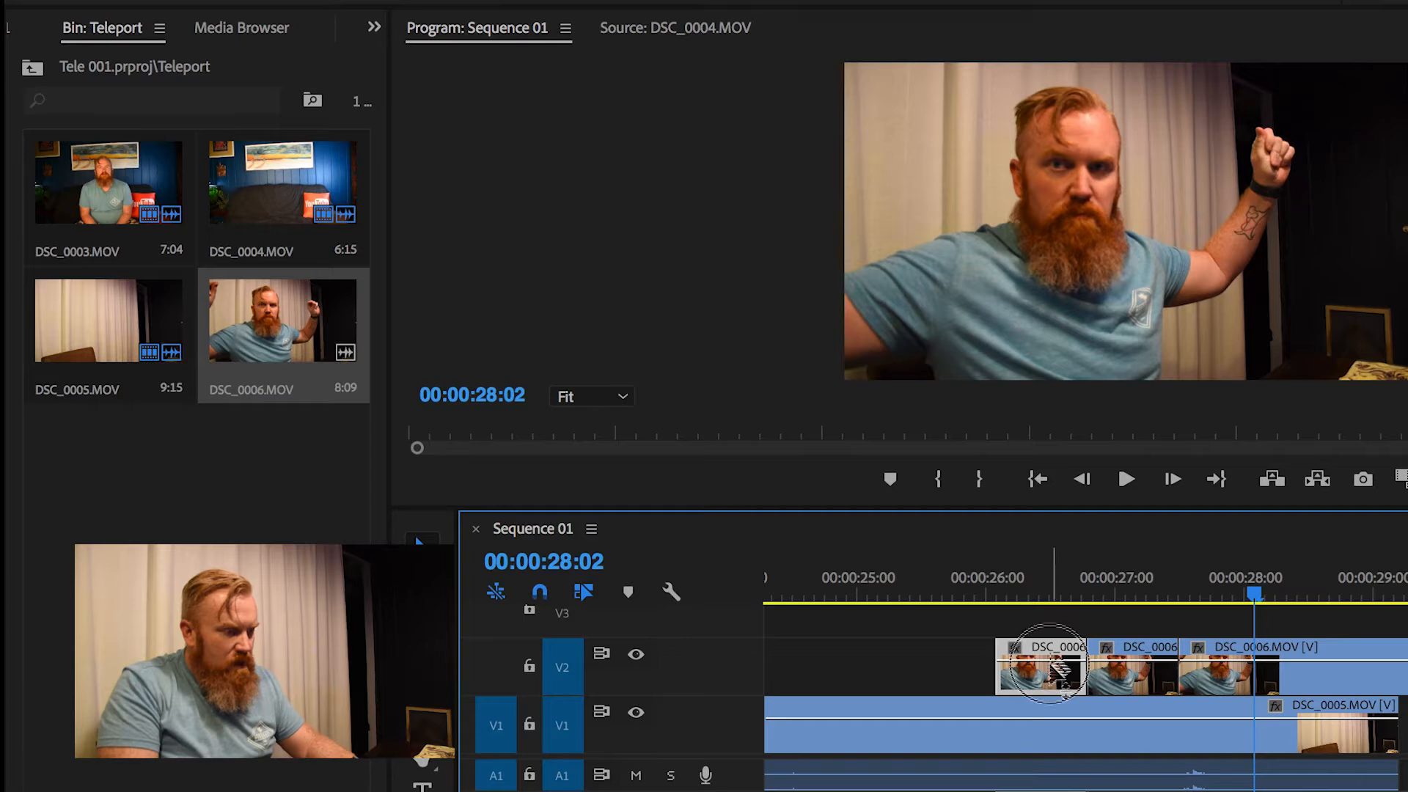
{"action": "key", "text": "Delete"}
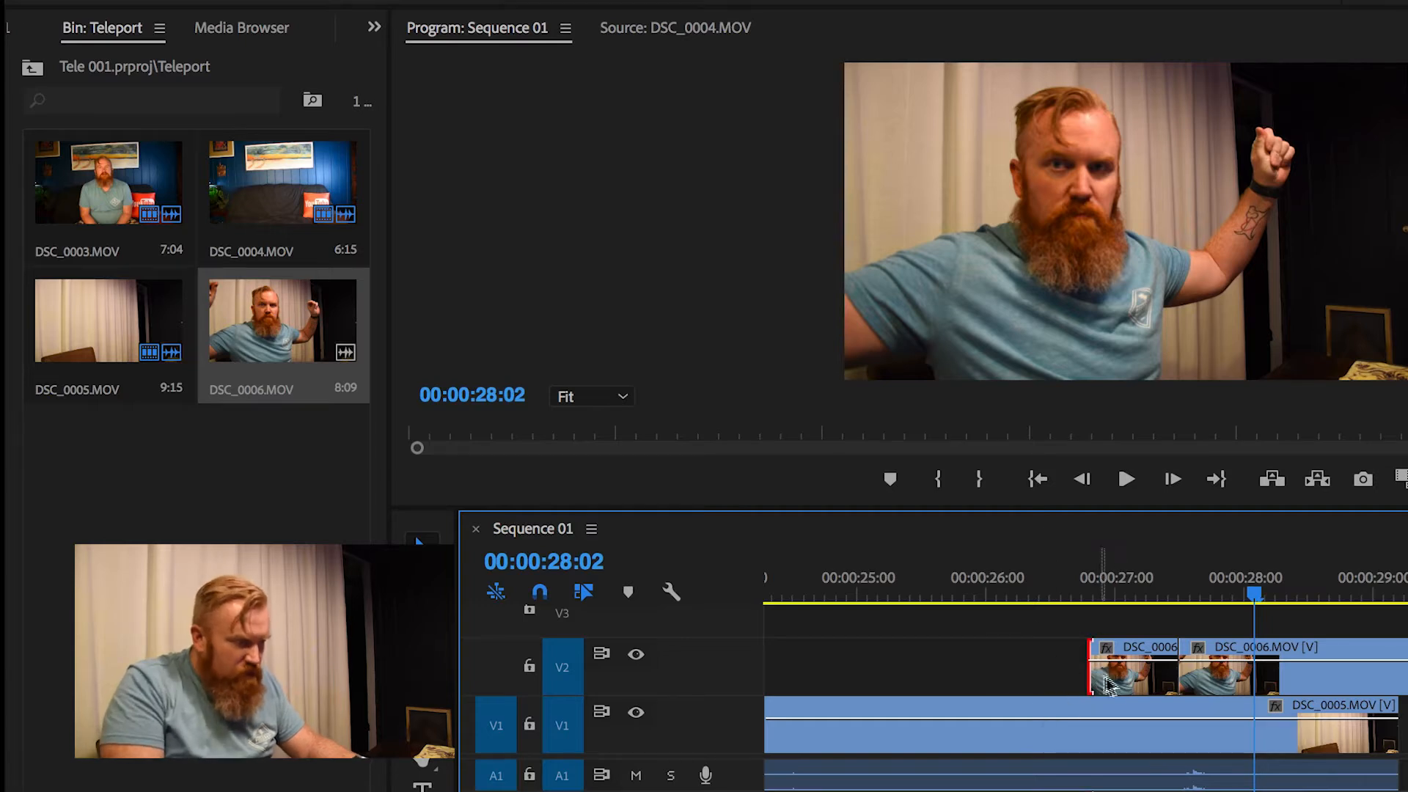
{"action": "key", "text": "Delete"}
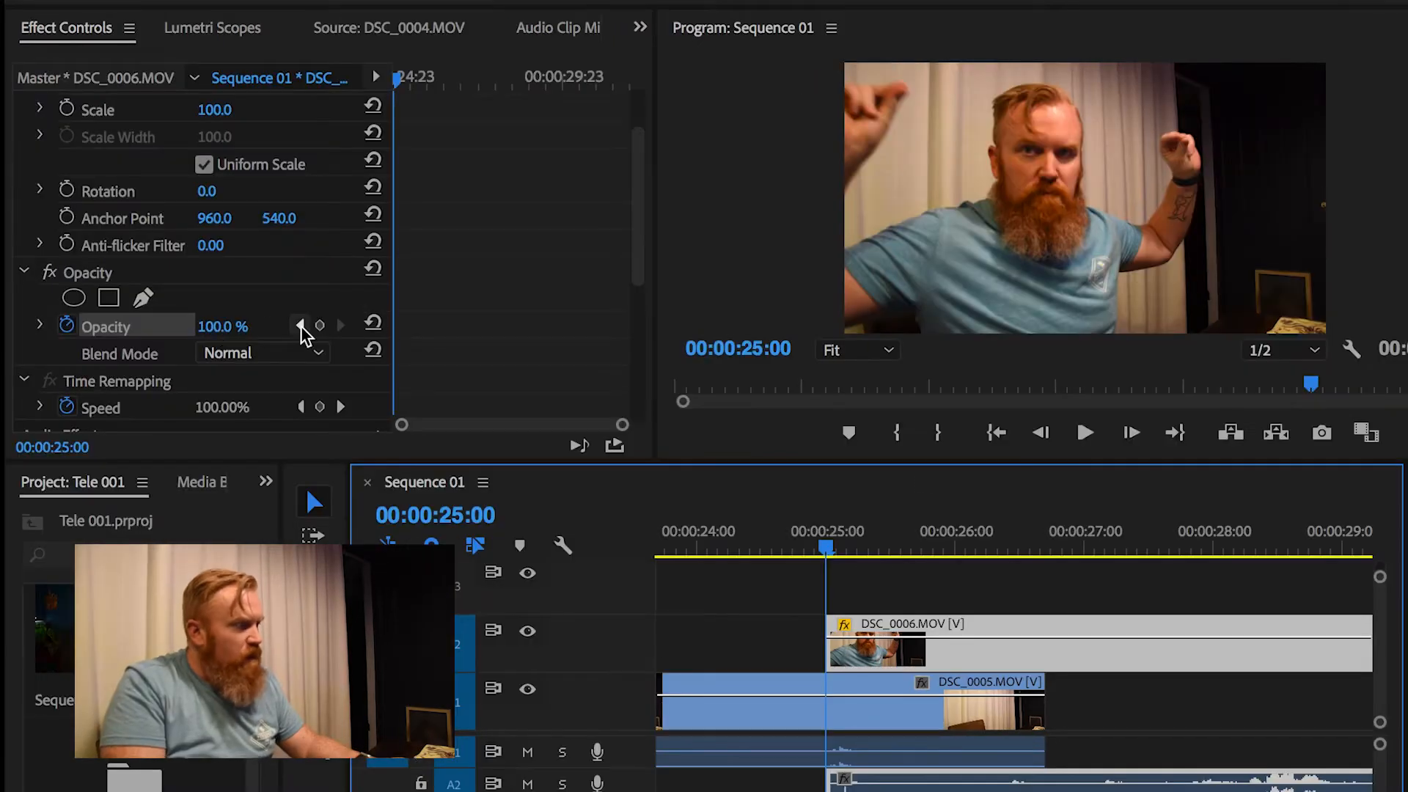
Step: Add an opacity keyframe at the start of the DSC_0006.MOV clip, at 00:00:25:00, and set its opacity to 0%
{"action": "left_click", "coordinate": [319, 325]}
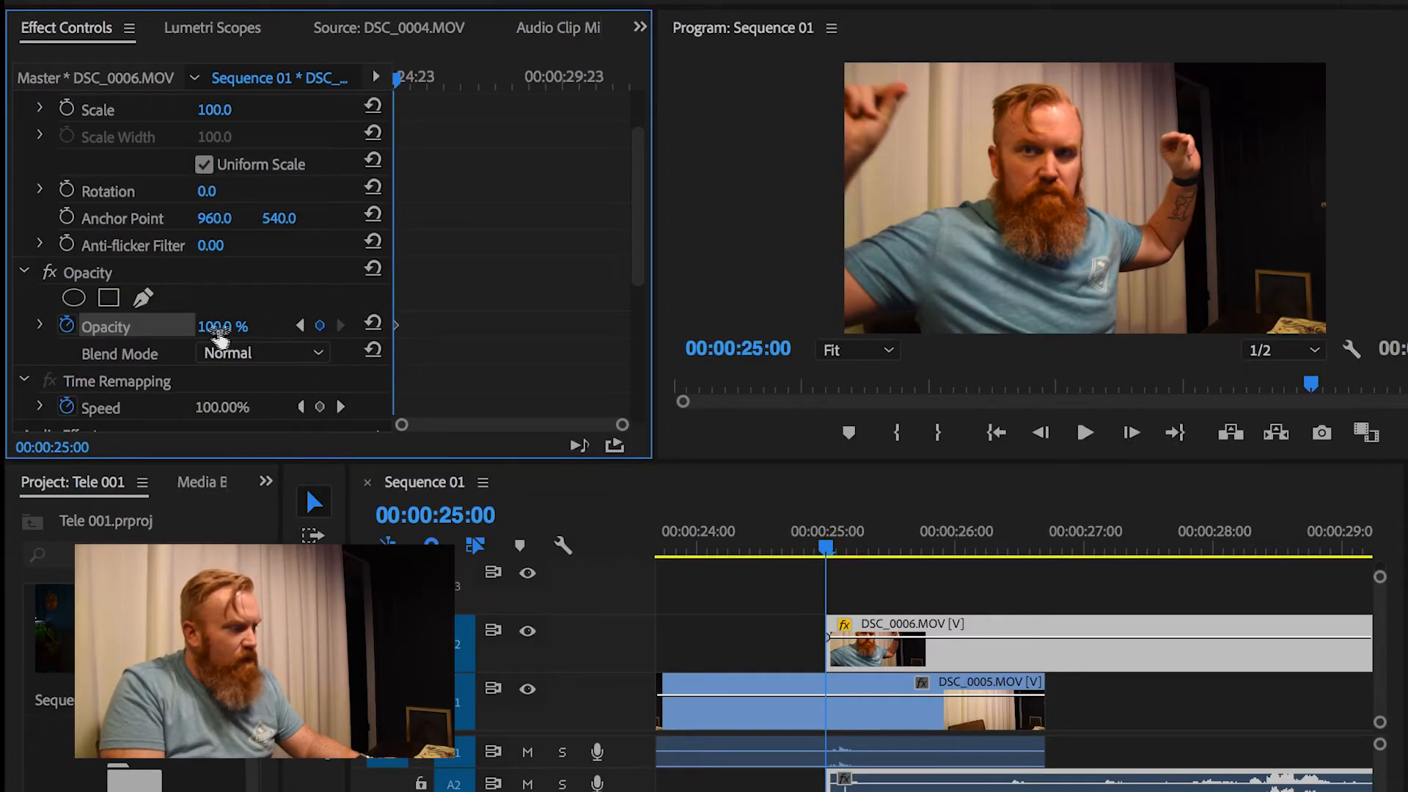
{"action": "left_click", "coordinate": [220, 326]}
{"action": "type", "text": "0"}
{"action": "key", "text": "Return"}
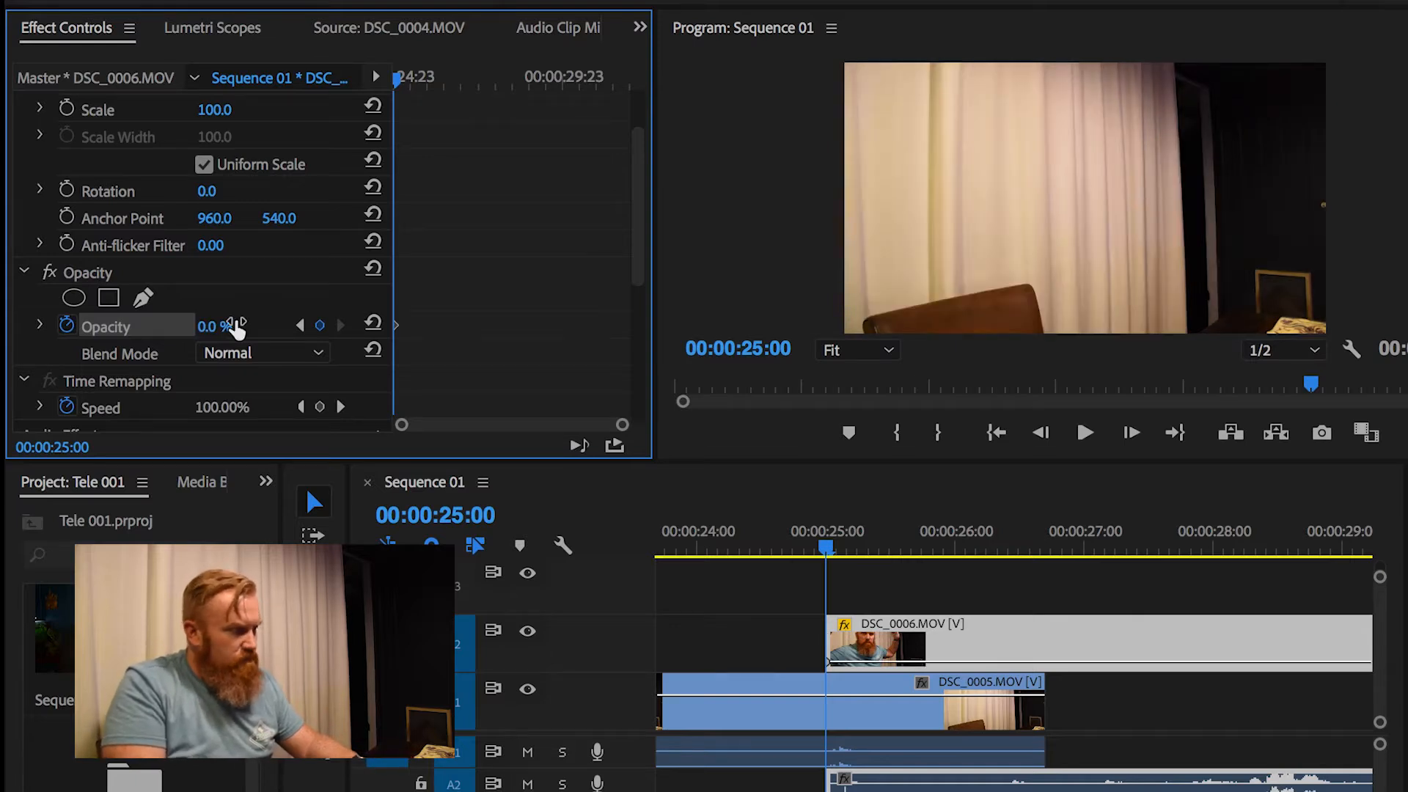
Step: Add a second opacity keyframe to the DSC_0006.MOV clip at 00:00:27:04 and set its opacity to 100%
{"action": "key", "text": "space"}
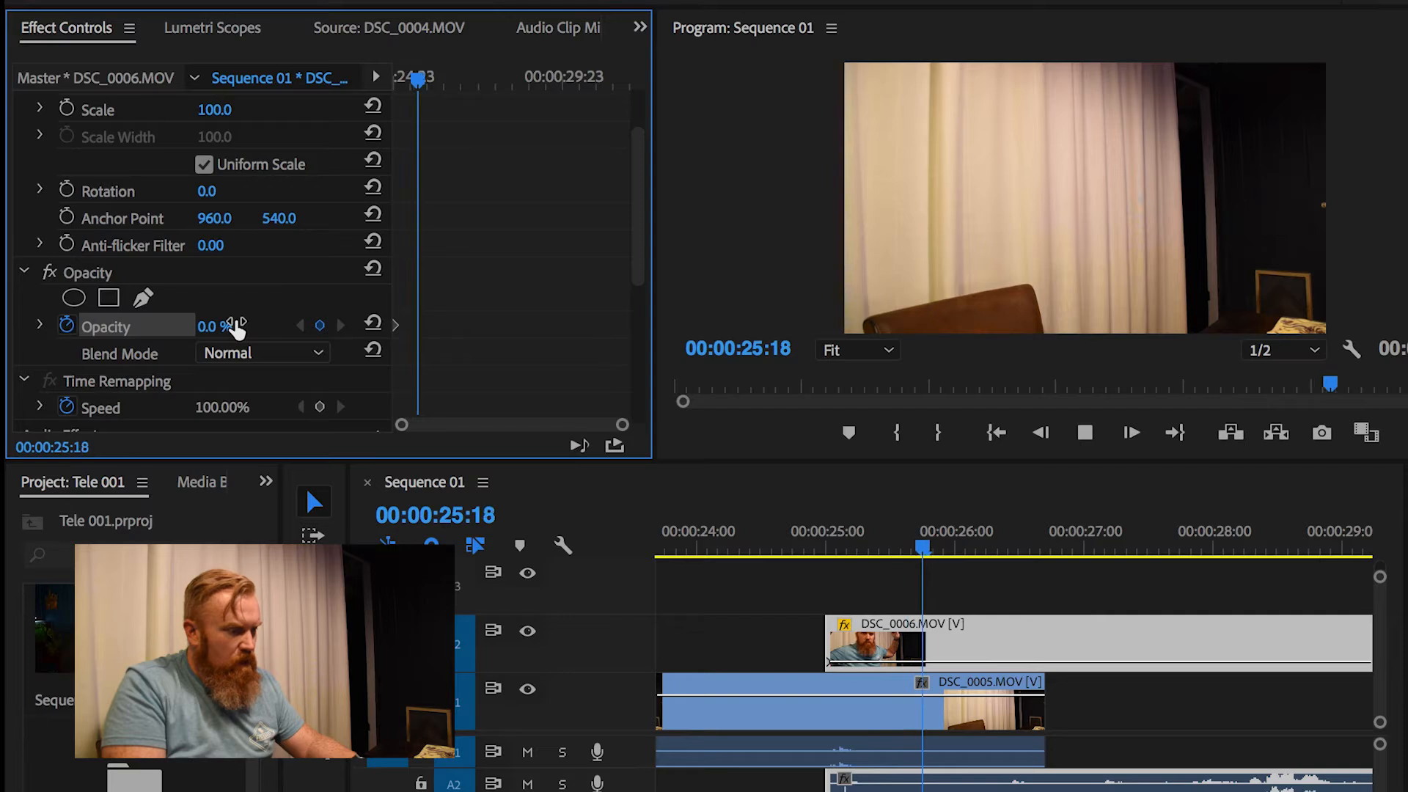
{"action": "key", "text": "space"}
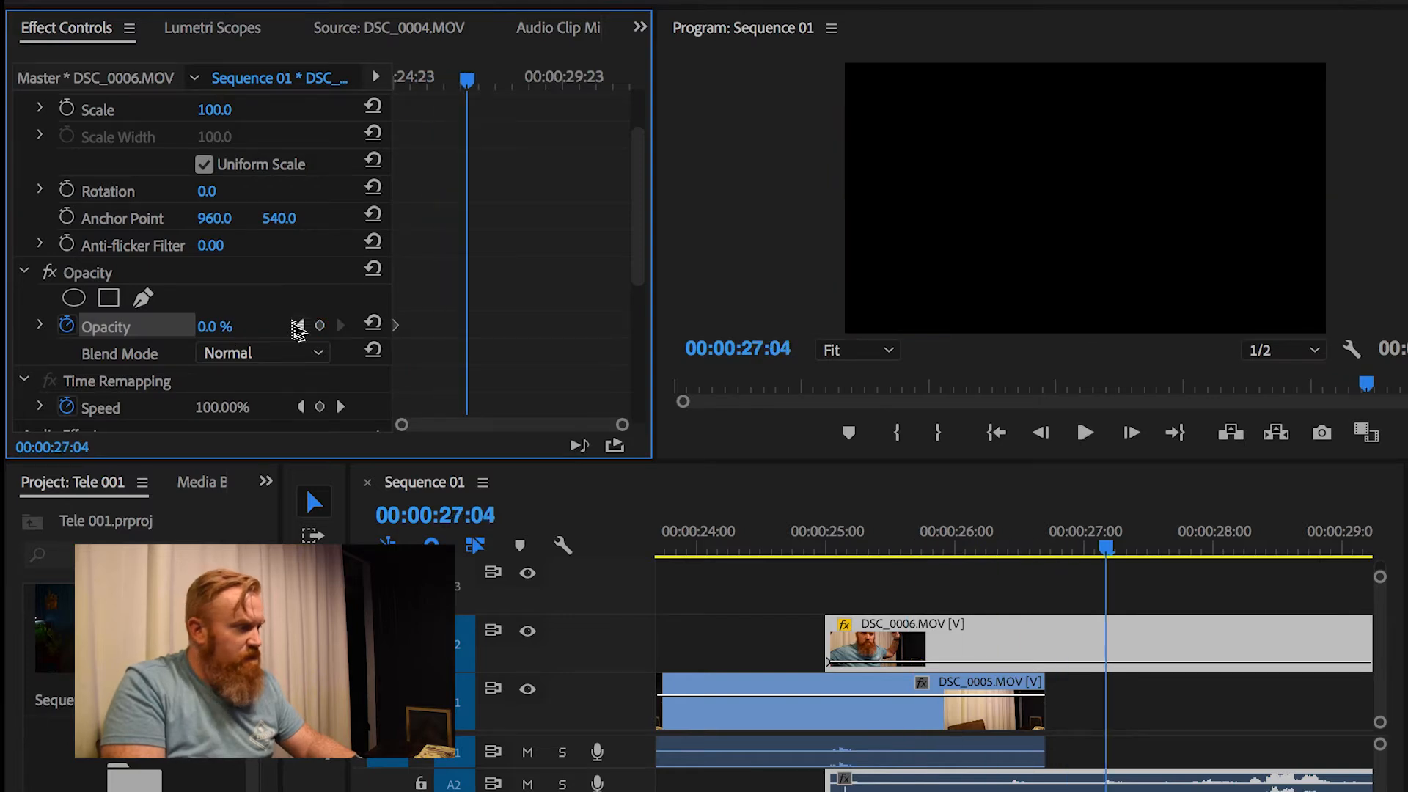
{"action": "left_click", "coordinate": [320, 325]}
{"action": "left_click", "coordinate": [211, 327]}
{"action": "type", "text": "100"}
{"action": "key", "text": "Return"}
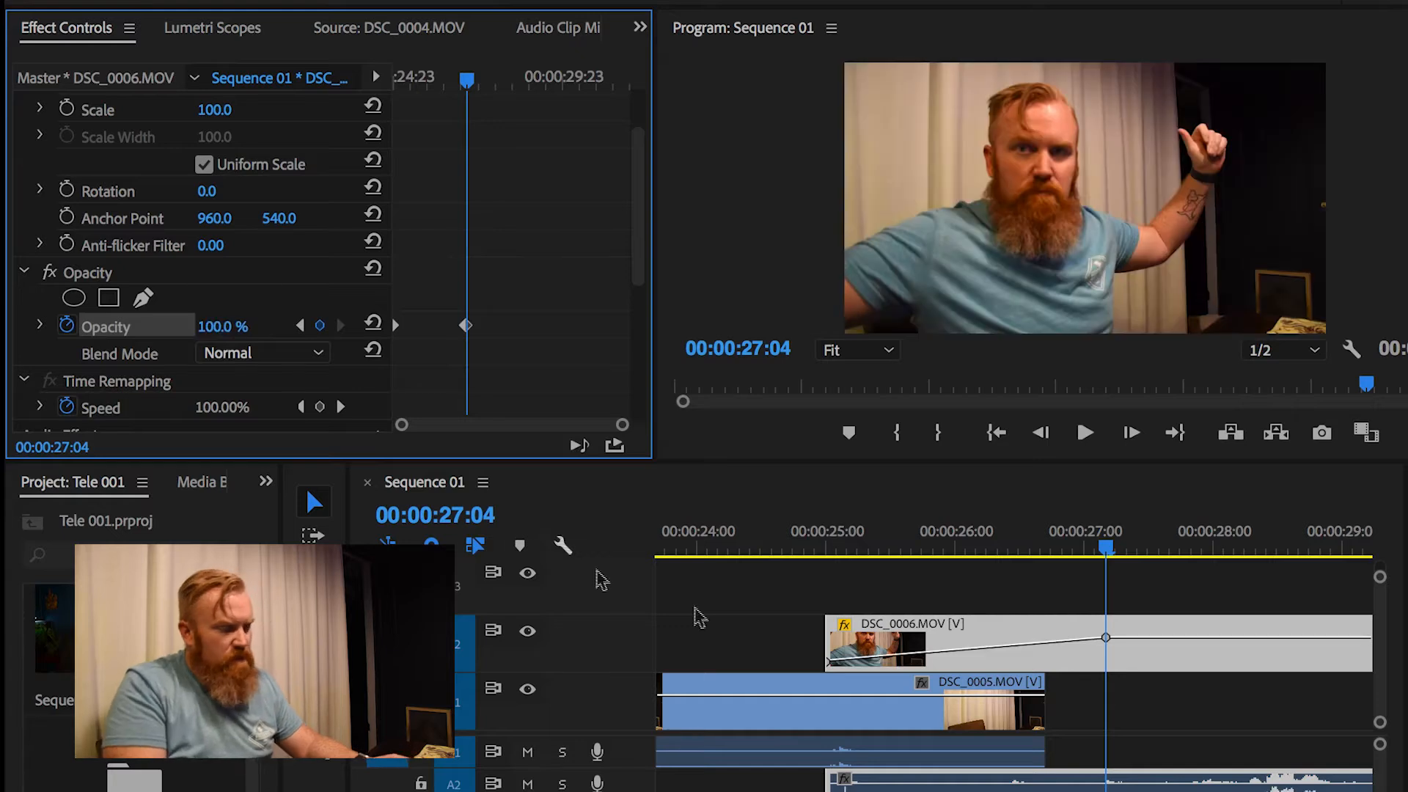
Step: Play the sequence to review the change to the empty room and the man's fade-in over it
{"action": "left_click", "coordinate": [730, 544]}
{"action": "scroll", "coordinate": [752, 563], "scroll_direction": "up", "scroll_amount": 3}
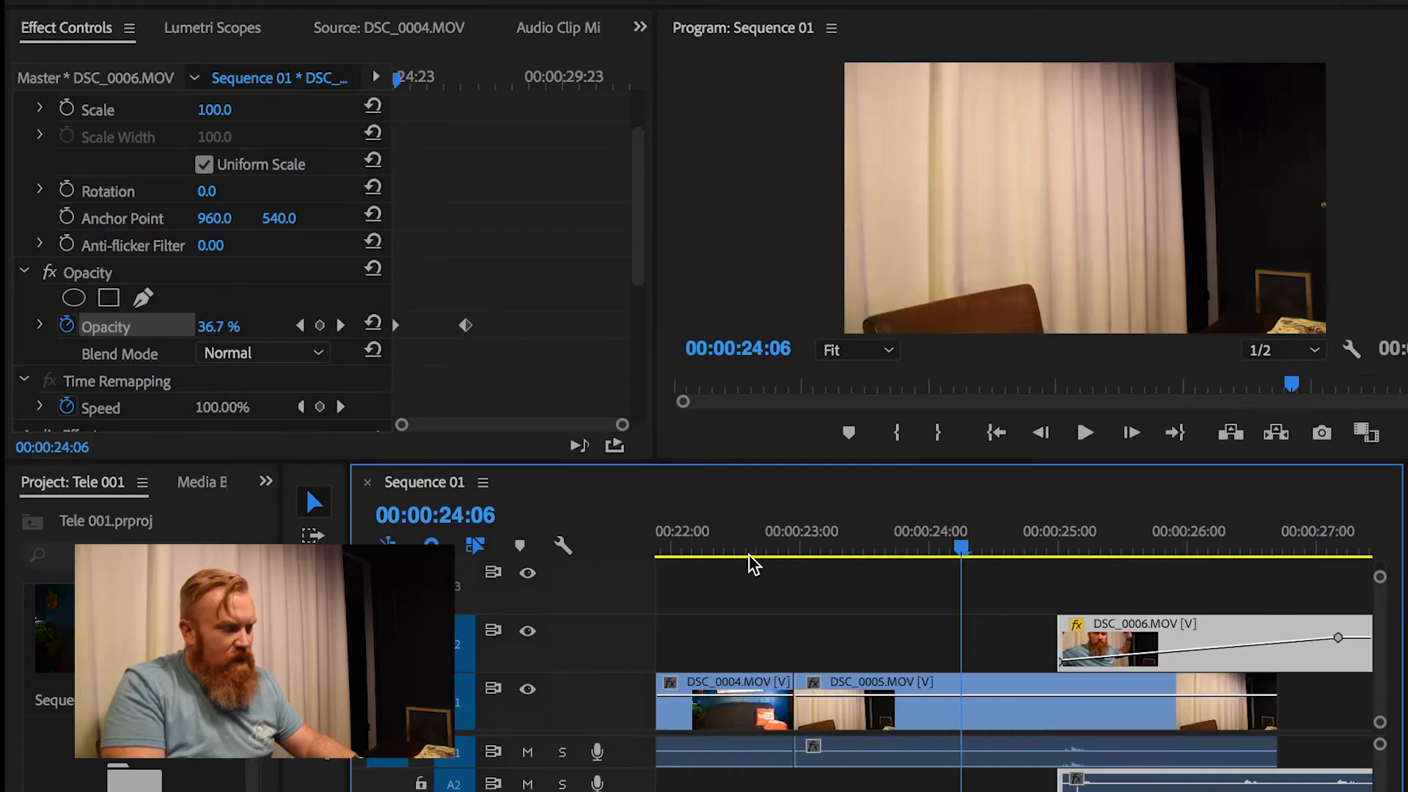
{"action": "left_click", "coordinate": [828, 550]}
{"action": "key", "text": "space"}
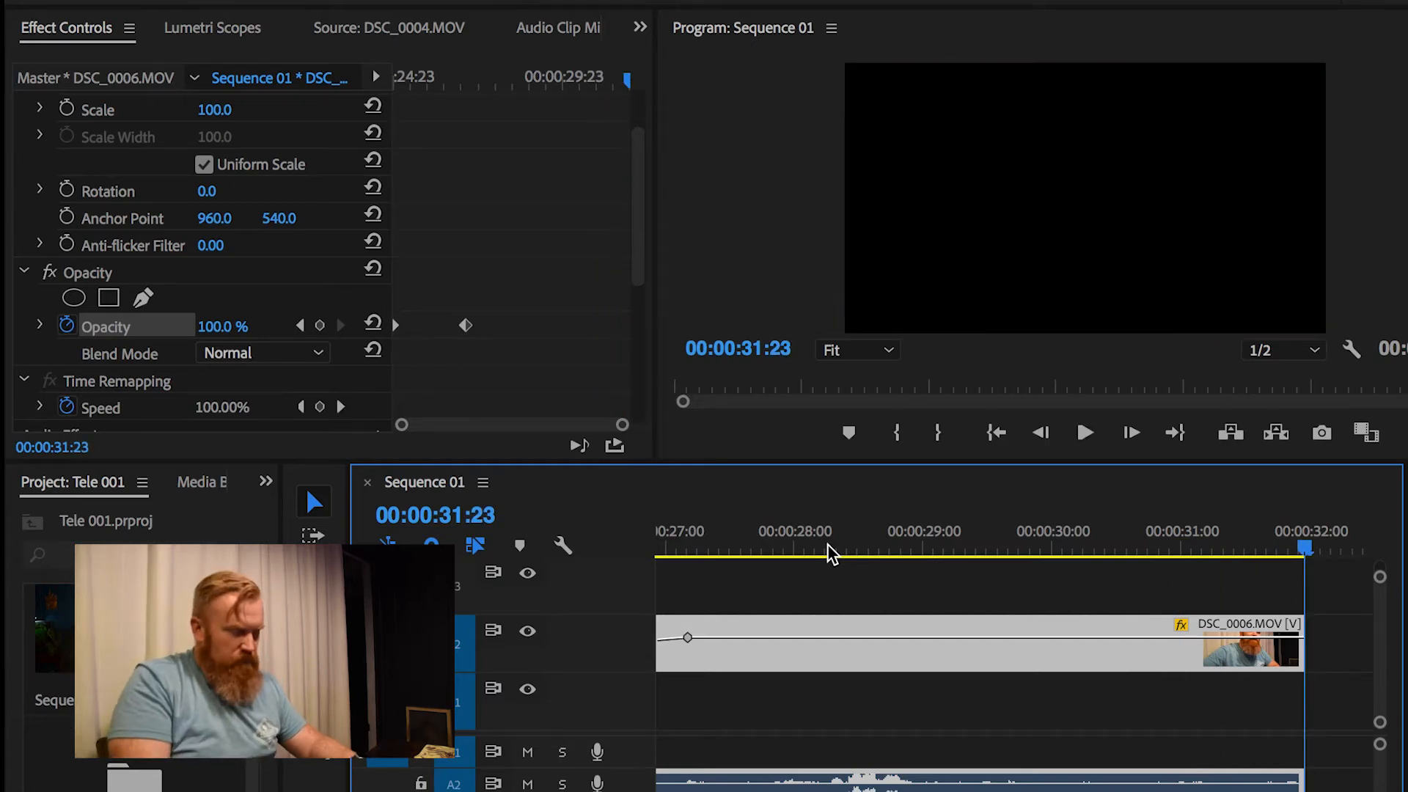
{"action": "key", "text": "space"}
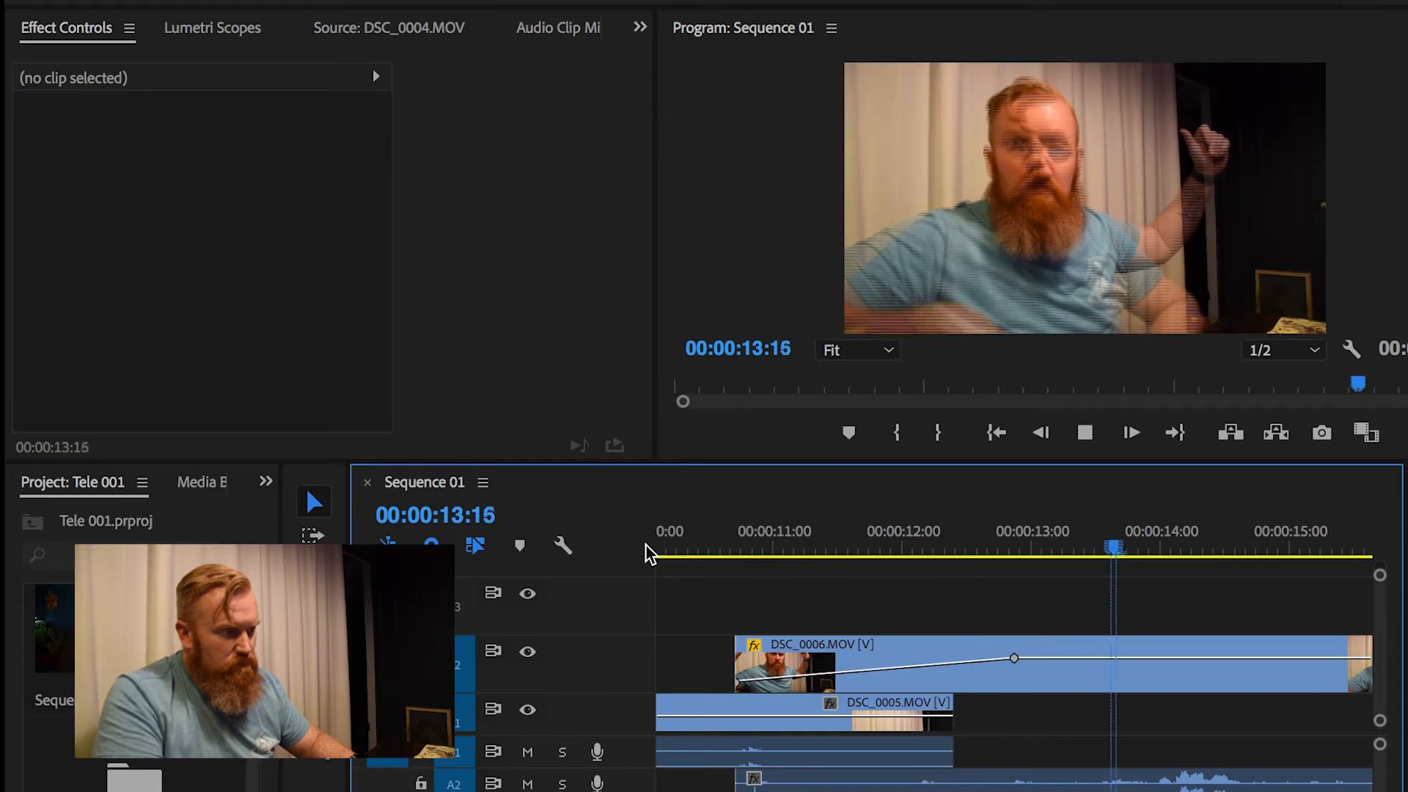
{"action": "key", "text": "space"}
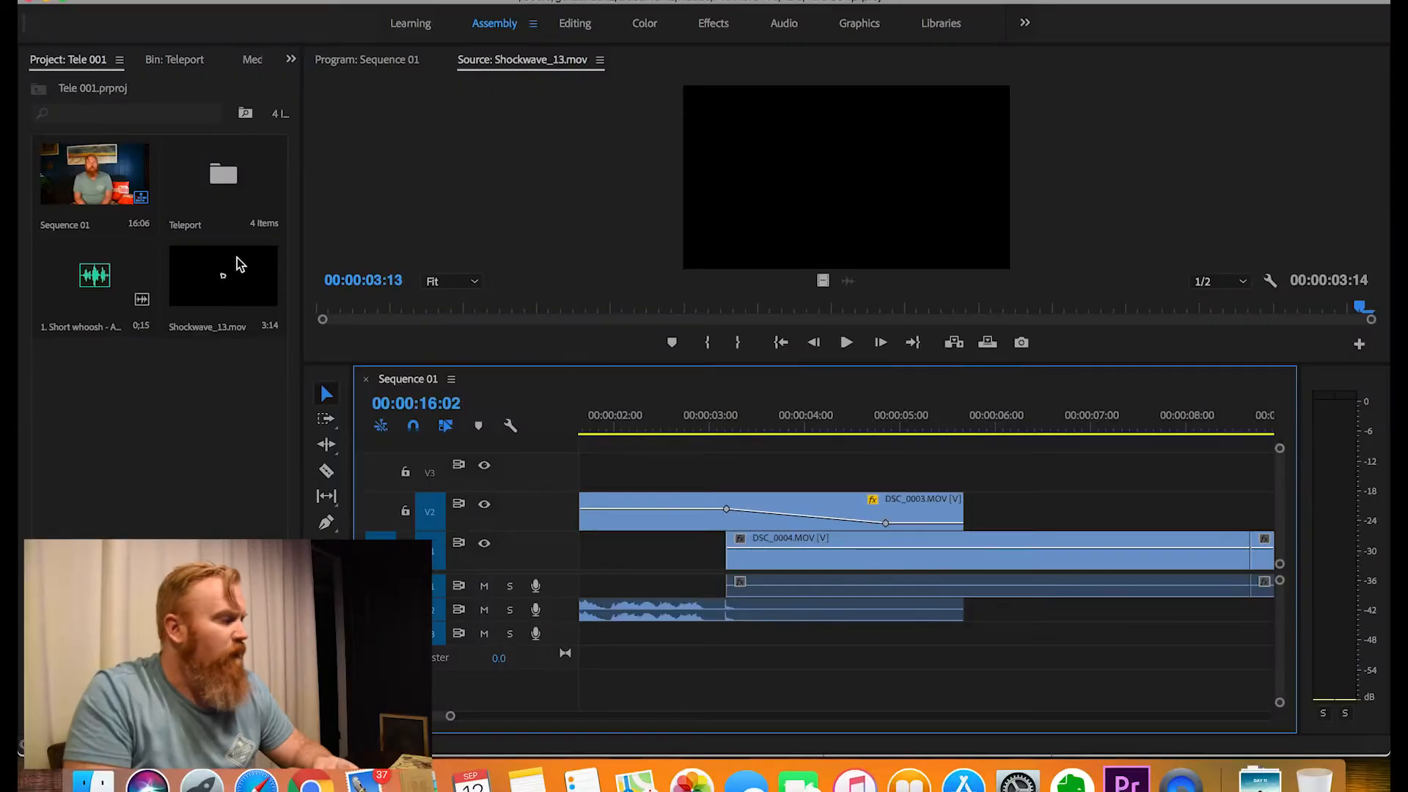
Step: Open Shockwave_13.mov in the source monitor and preview the smoke burst from start to end
{"action": "left_click", "coordinate": [202, 281]}
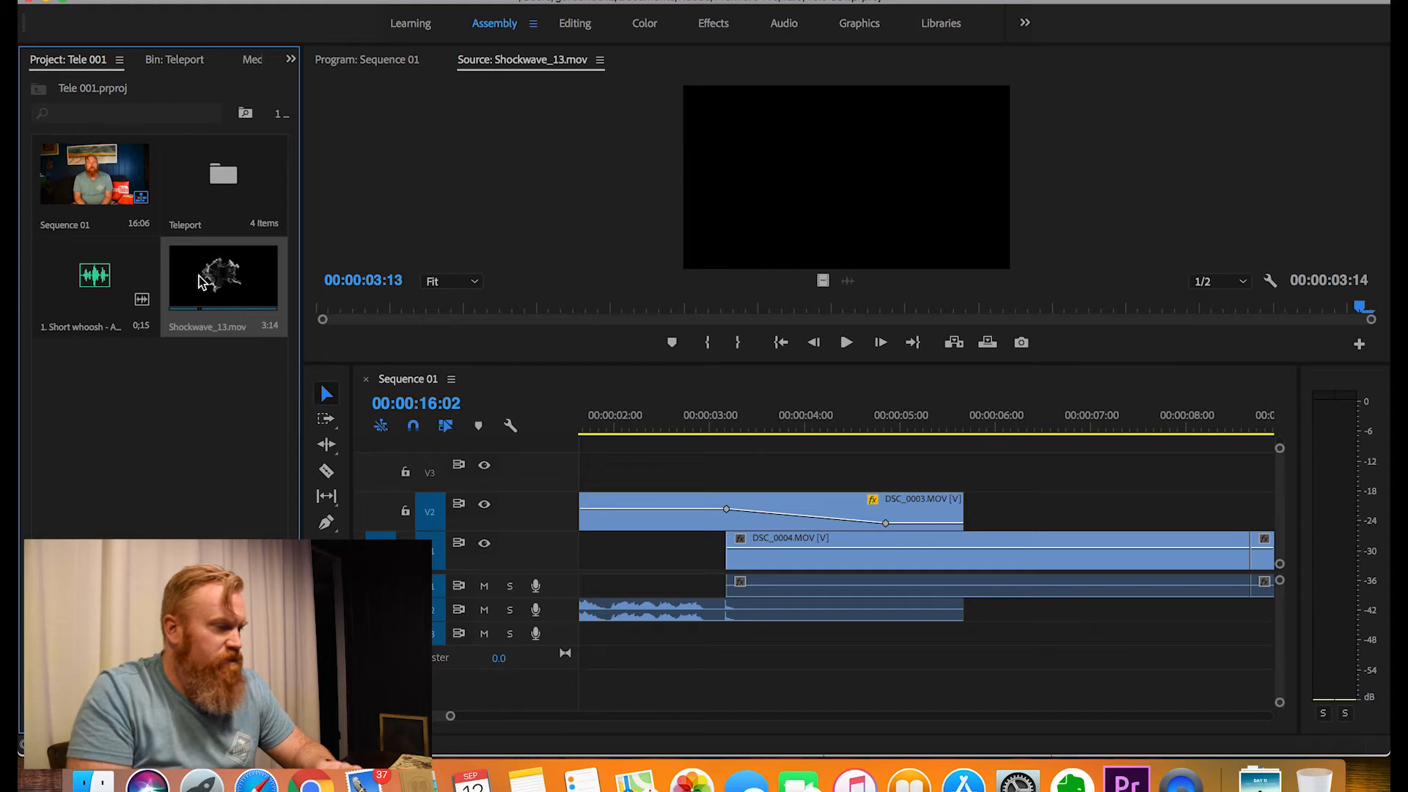
{"action": "double_click", "coordinate": [199, 276]}
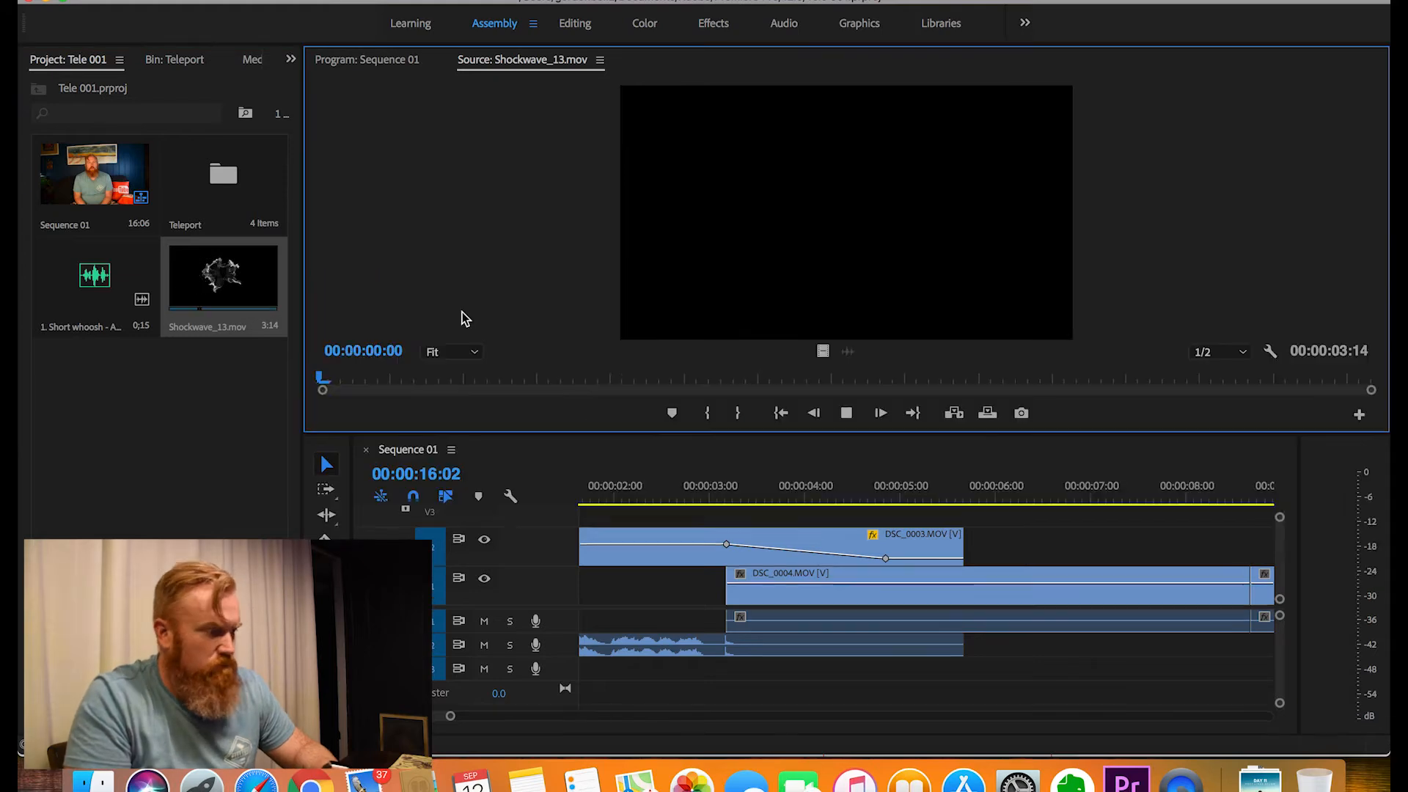
{"action": "key", "text": "Right"}
{"action": "key", "text": "Right"}
{"action": "key", "text": "Right"}
{"action": "key", "text": "Right"}
{"action": "key", "text": "Right"}
{"action": "key", "text": "Right"}
{"action": "key", "text": "Right"}
{"action": "key", "text": "Right"}
{"action": "key", "text": "Right"}
{"action": "key", "text": "Right"}
{"action": "key", "text": "Right"}
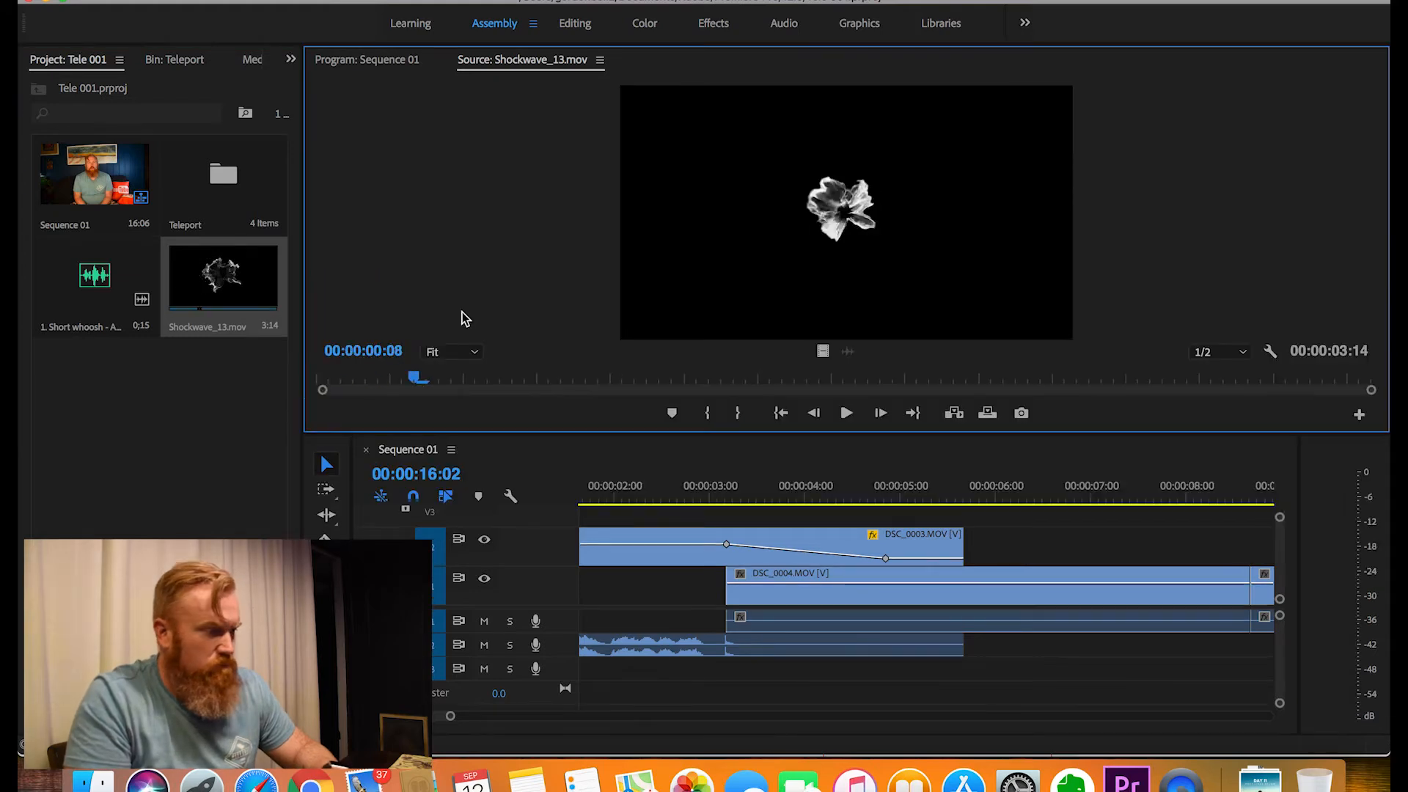
{"action": "key", "text": "space"}
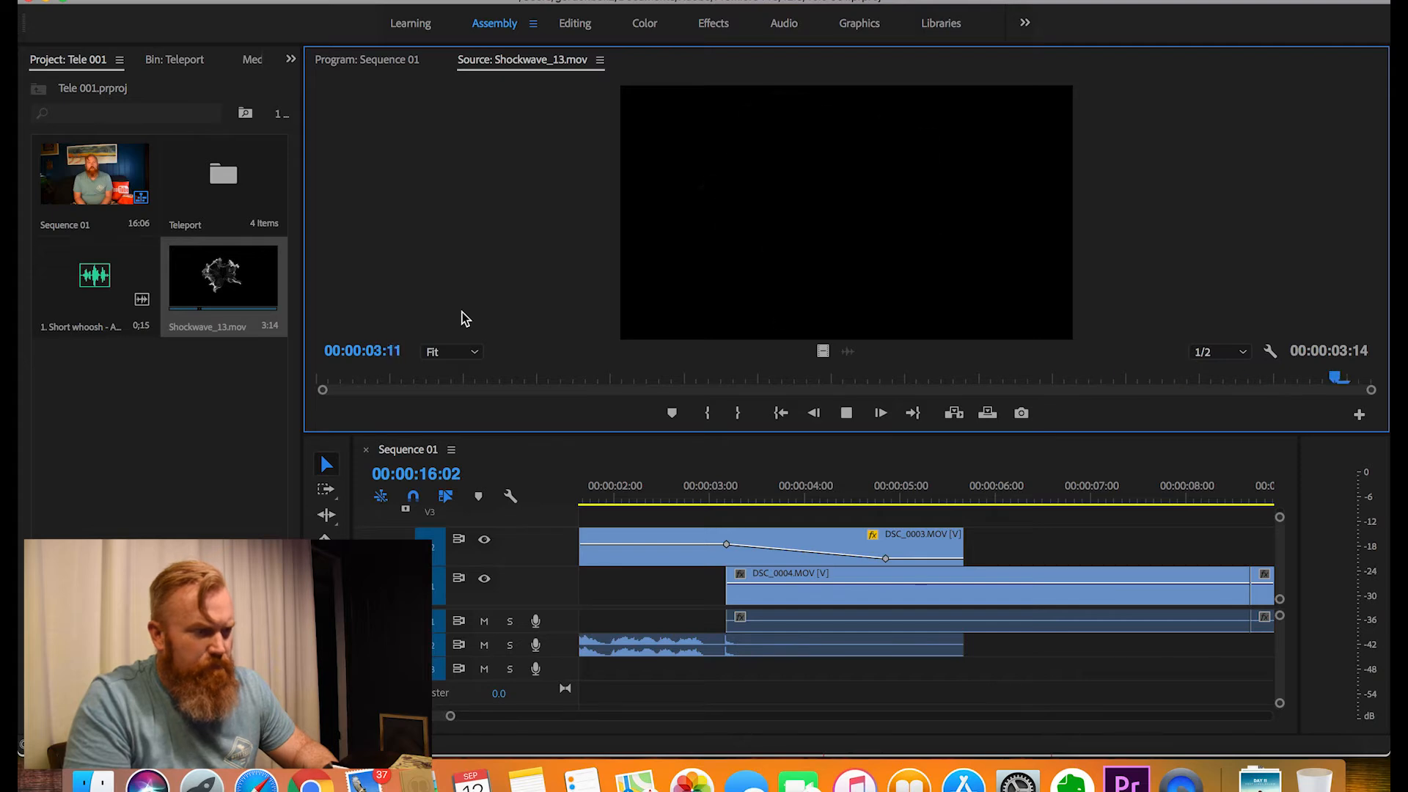
Step: Place Shockwave_13.mov on V3 from the DSC_0003.MOV clip's first opacity keyframe to that clip's end, and save the project
{"action": "left_click_drag", "start_coordinate": [789, 153], "coordinate": [731, 529]}
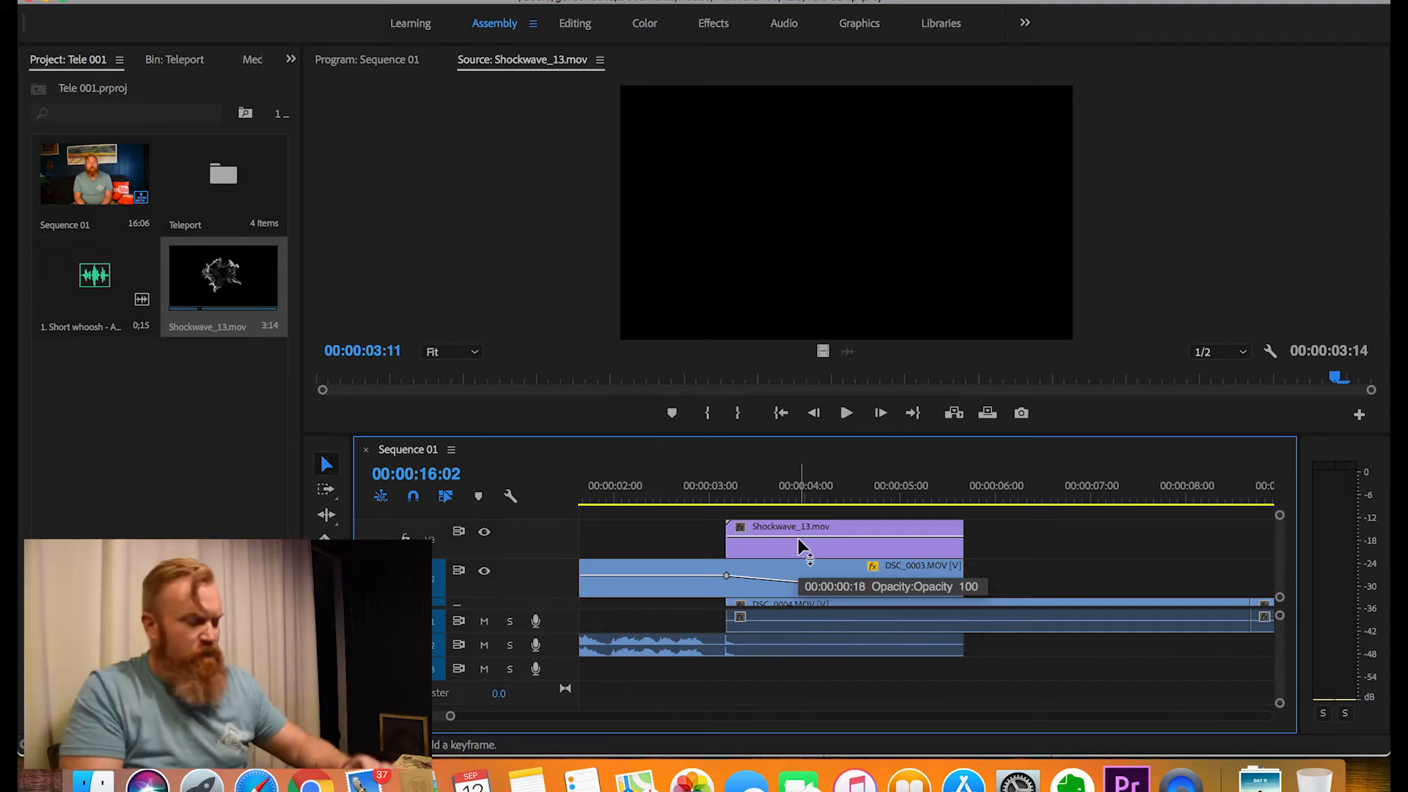
{"action": "key", "text": "super+s"}
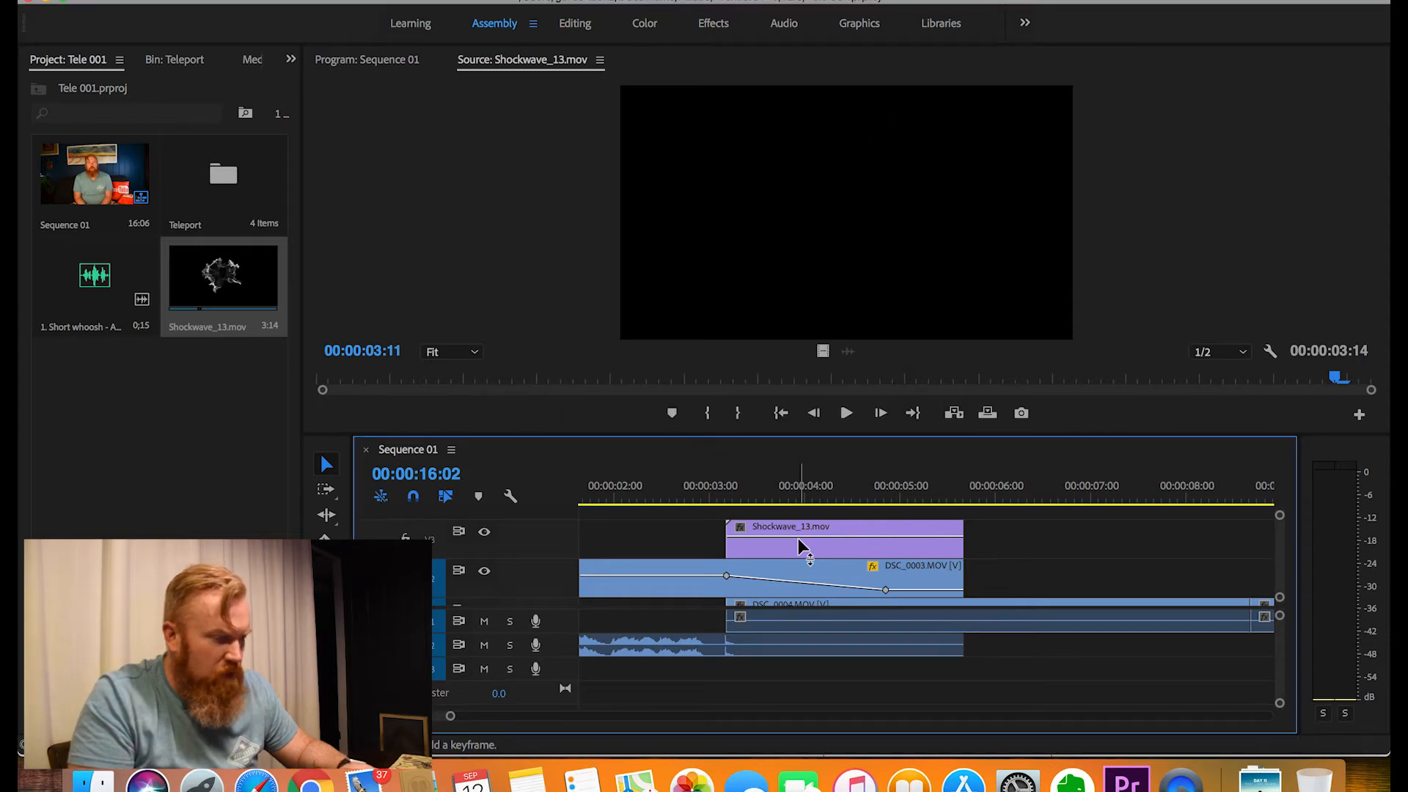
Step: Duplicate the Shockwave_13.mov clip from V3 onto V4 at the same time position
{"action": "left_click", "coordinate": [798, 538]}
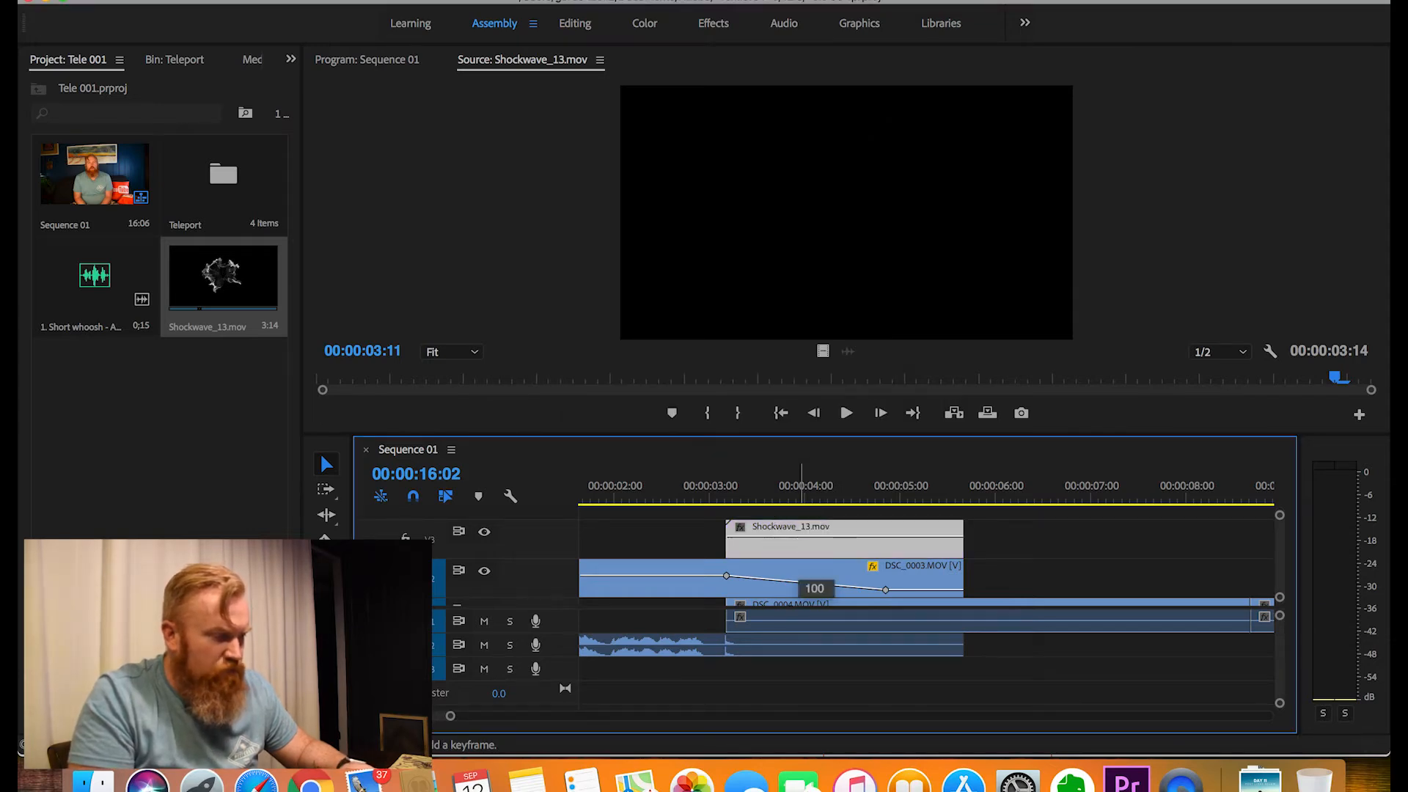
{"action": "left_click_drag", "start_coordinate": [809, 551], "coordinate": [807, 516]}
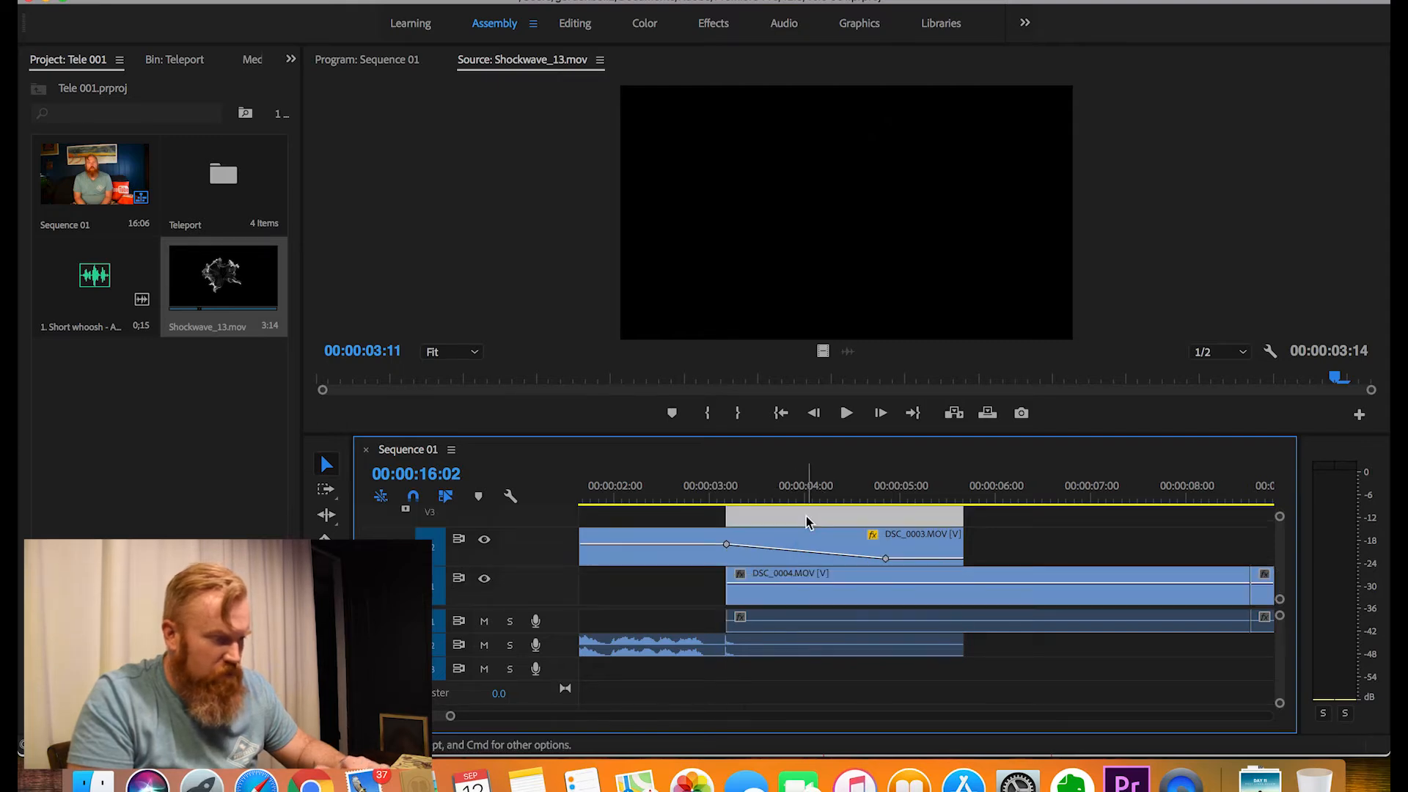
{"action": "scroll", "coordinate": [825, 547], "scroll_direction": "up", "scroll_amount": 3}
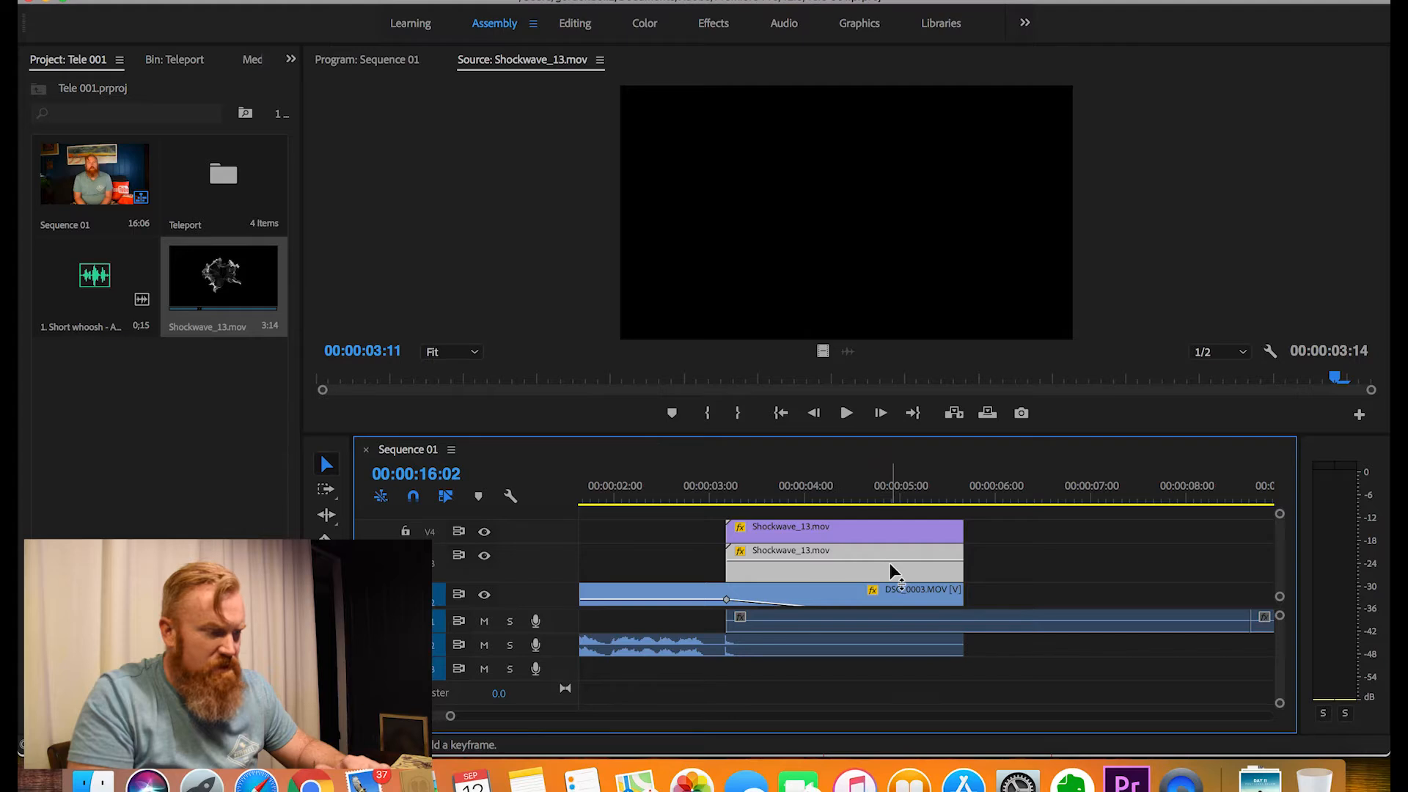
Step: Play the sequence from about 00:00:02:16 to review the stacked shockwave clips
{"action": "left_click", "coordinate": [679, 497]}
{"action": "key", "text": "space"}
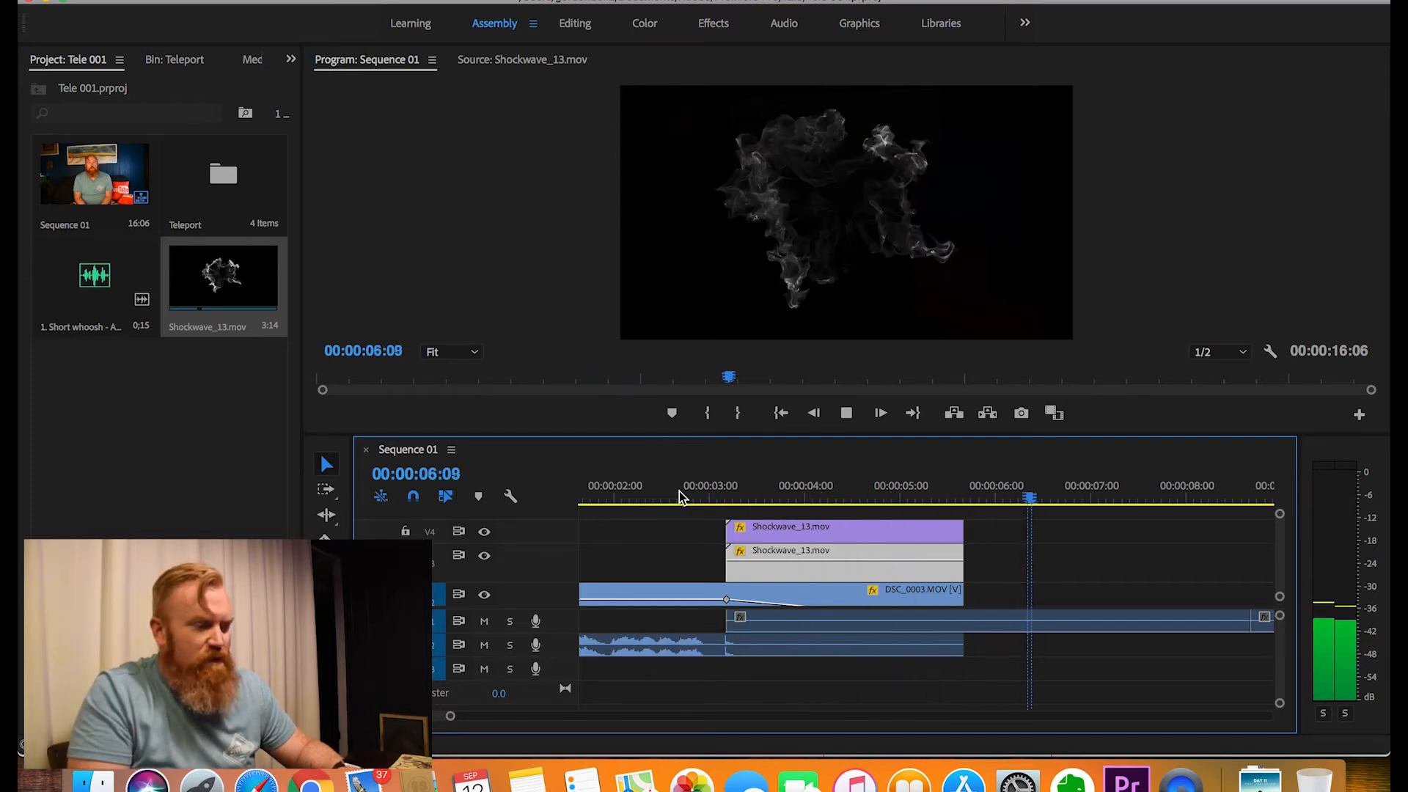
Step: Stop the playback and set the blend mode of the V3 Shockwave_13.mov clip to Subtract
{"action": "key", "text": "space"}
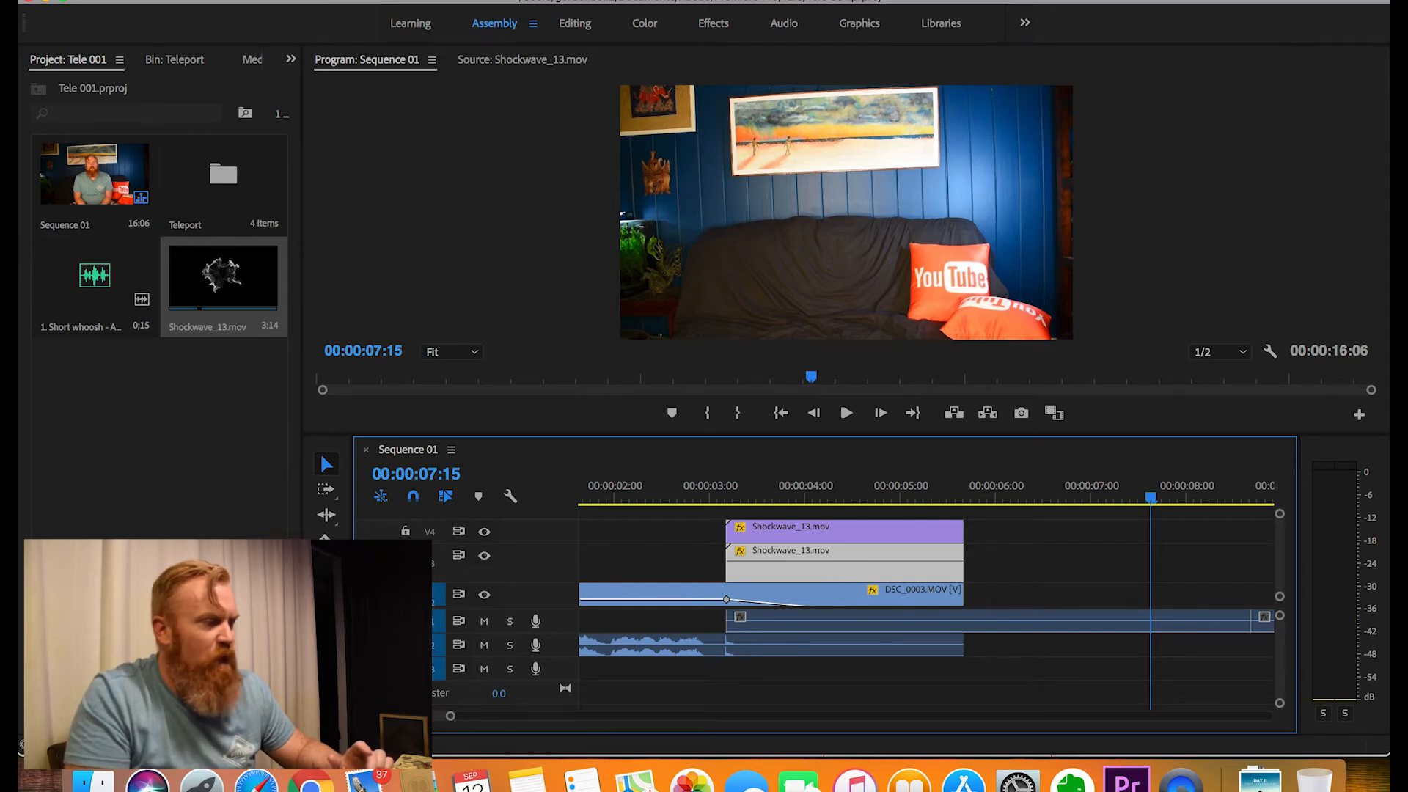
{"action": "left_click", "coordinate": [720, 16]}
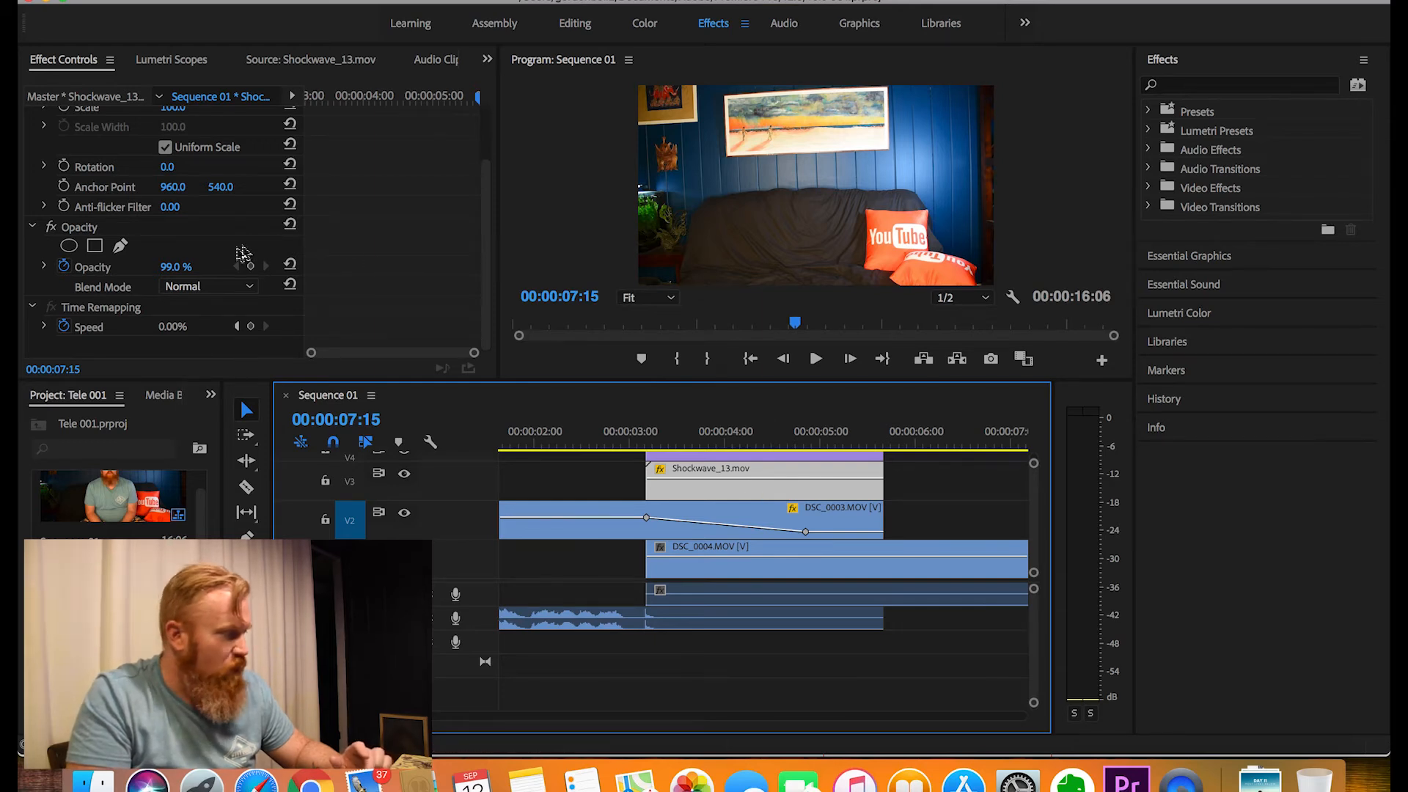
{"action": "left_click", "coordinate": [251, 286]}
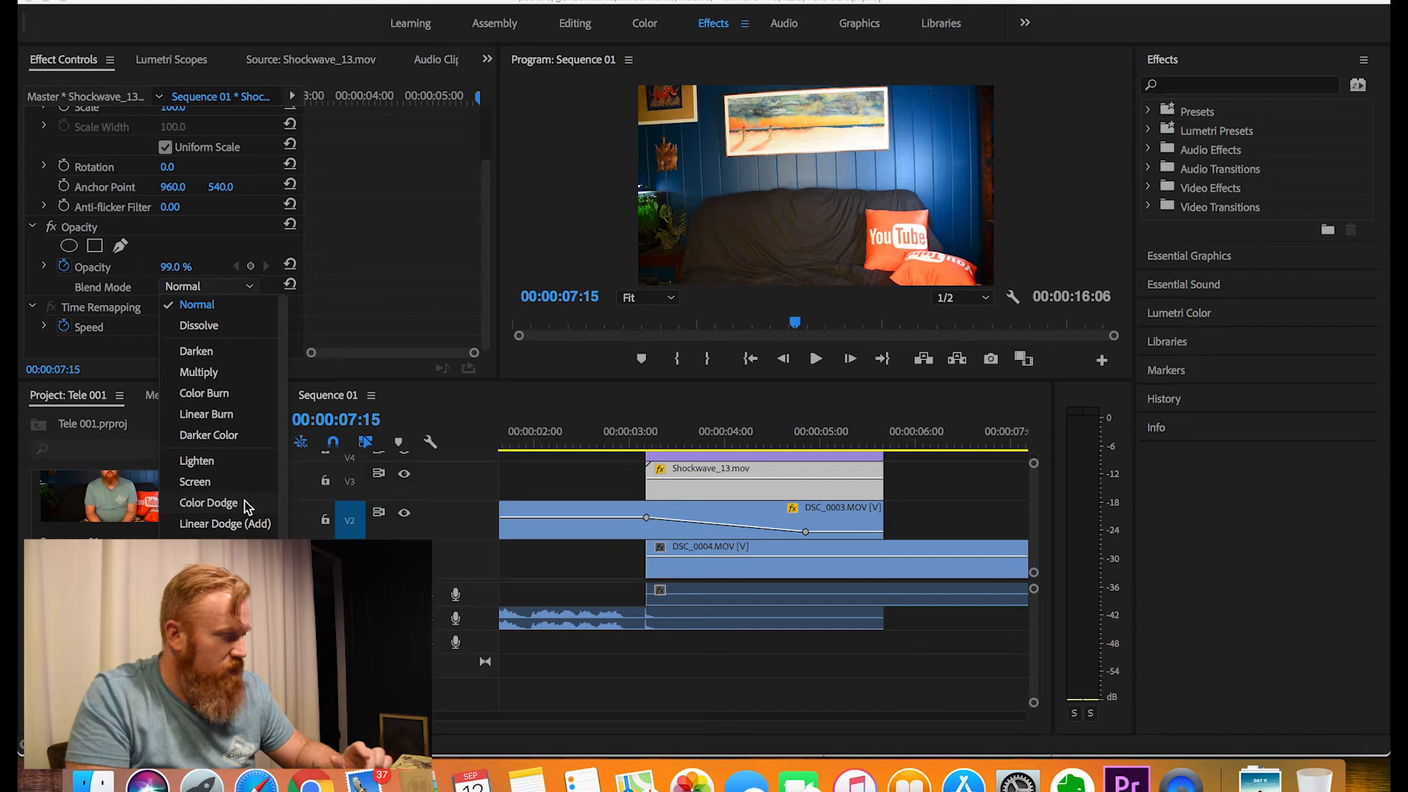
{"action": "scroll", "coordinate": [220, 418], "scroll_direction": "down", "scroll_amount": 3}
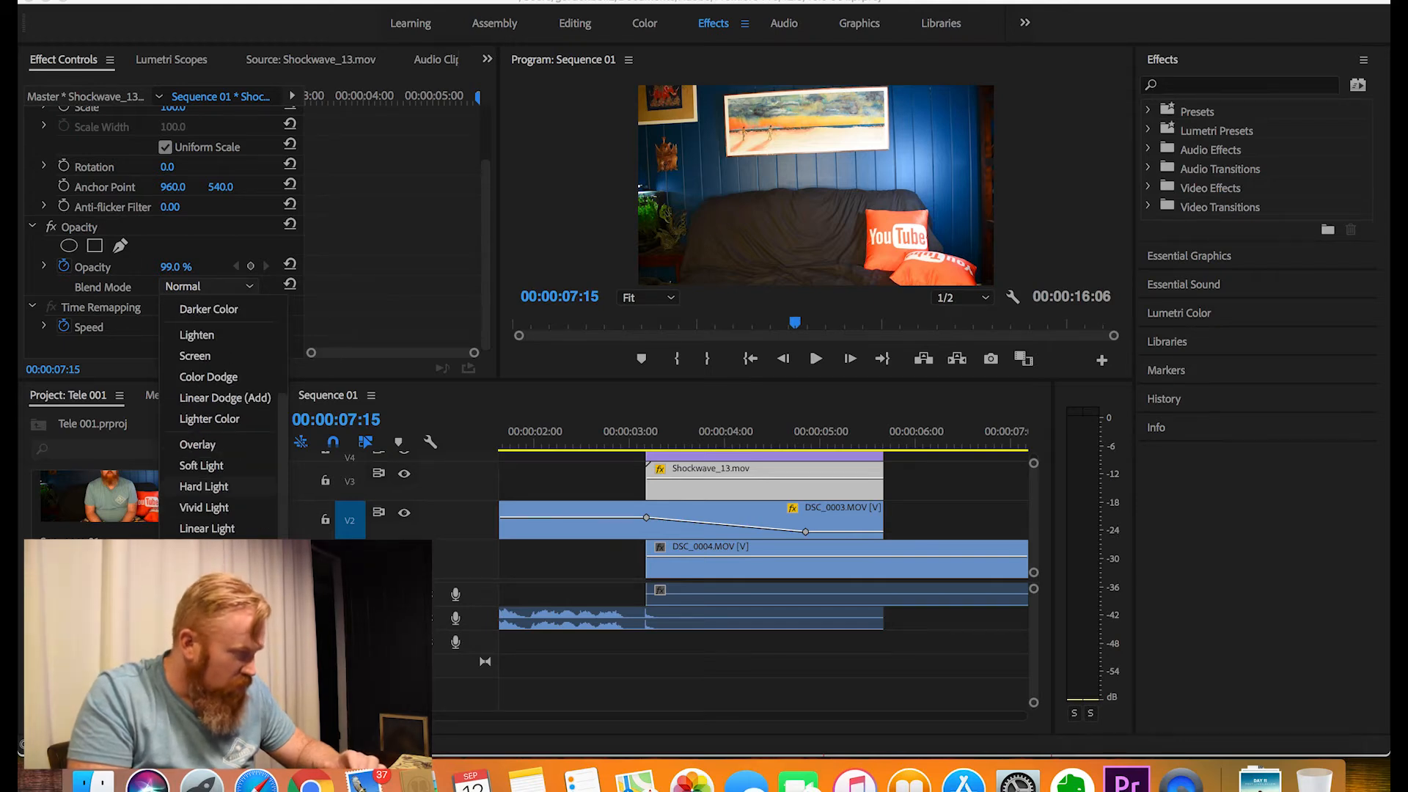
{"action": "left_click", "coordinate": [199, 638]}
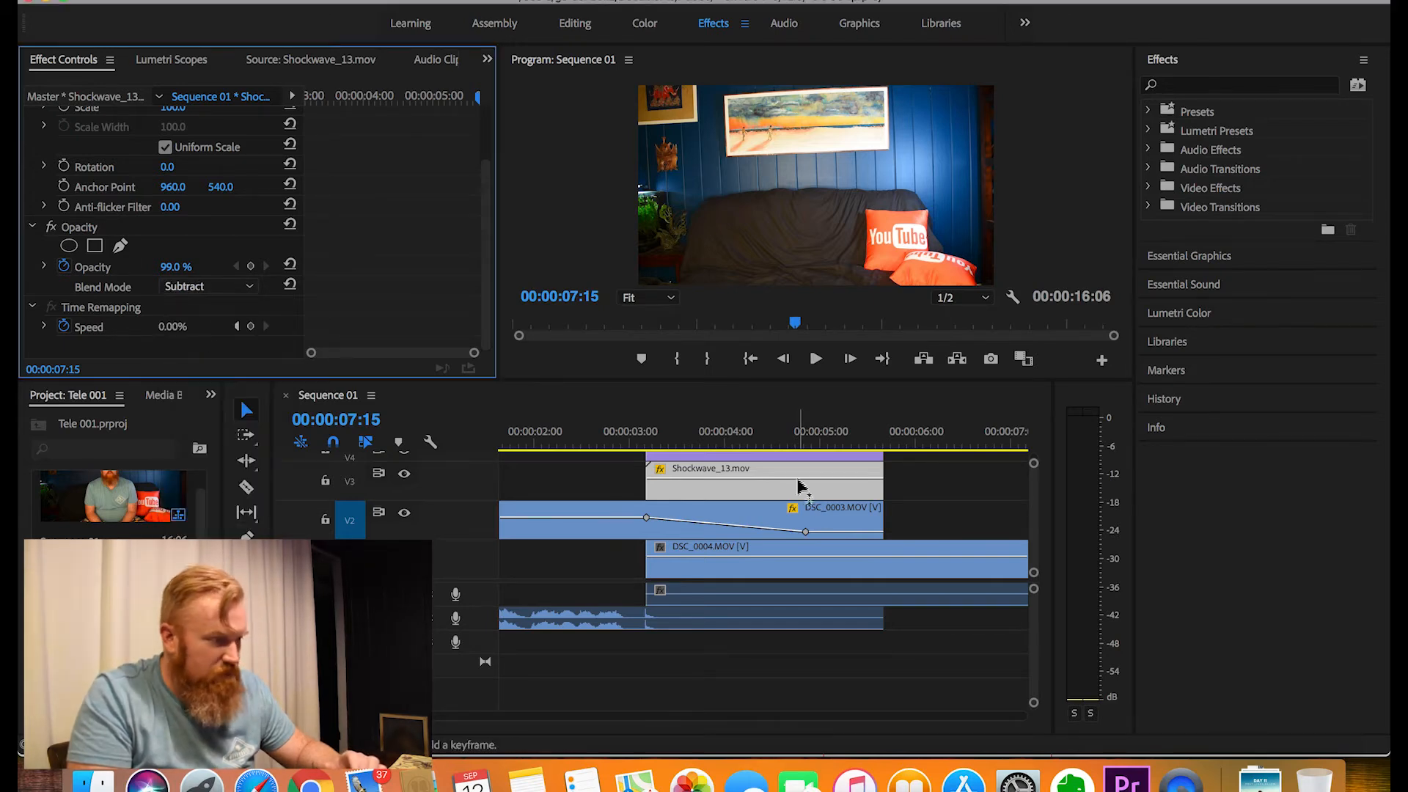
Step: Set the V4 Shockwave_13.mov clip's blend mode to Subtract and play the sequence through the first fade
{"action": "left_click", "coordinate": [800, 465]}
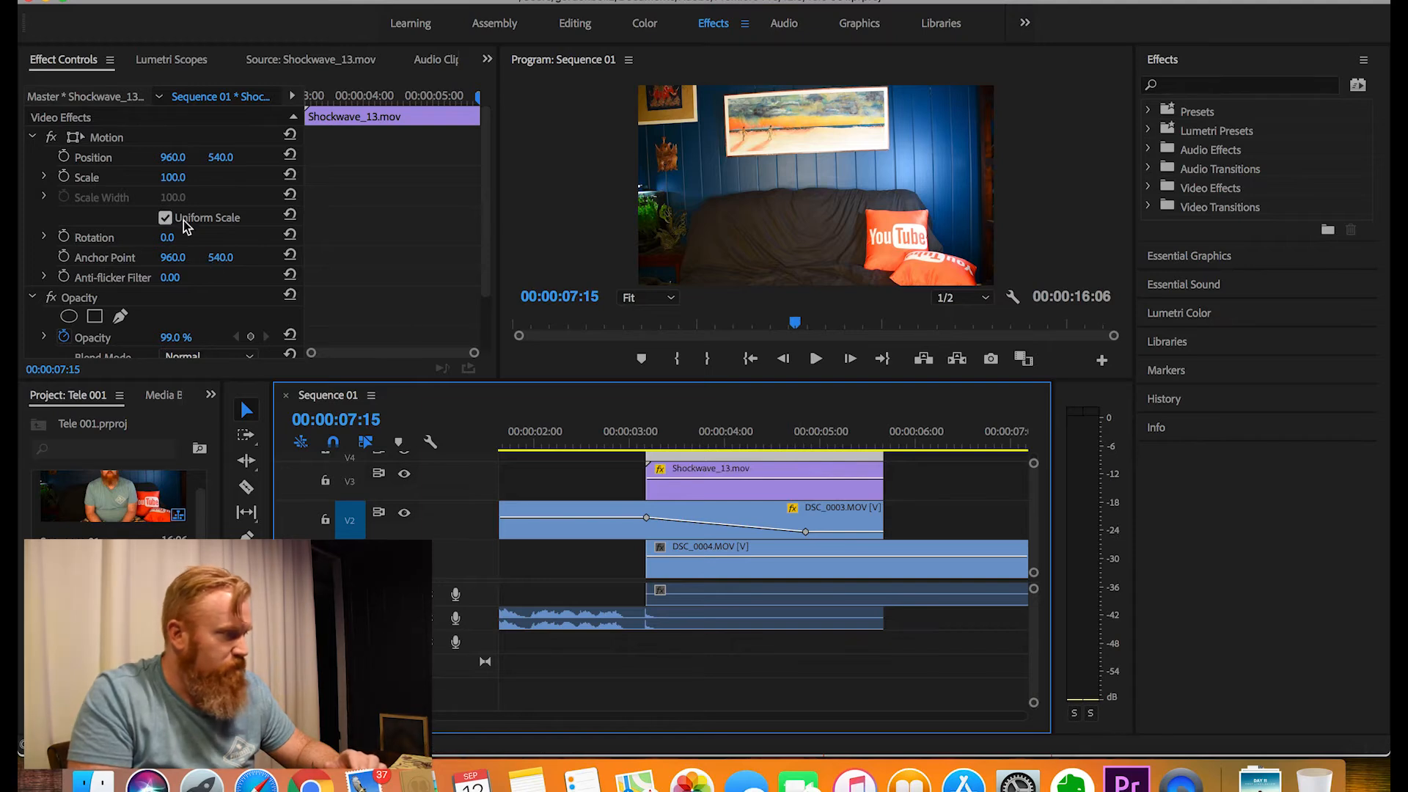
{"action": "left_click", "coordinate": [565, 449]}
{"action": "key", "text": "space"}
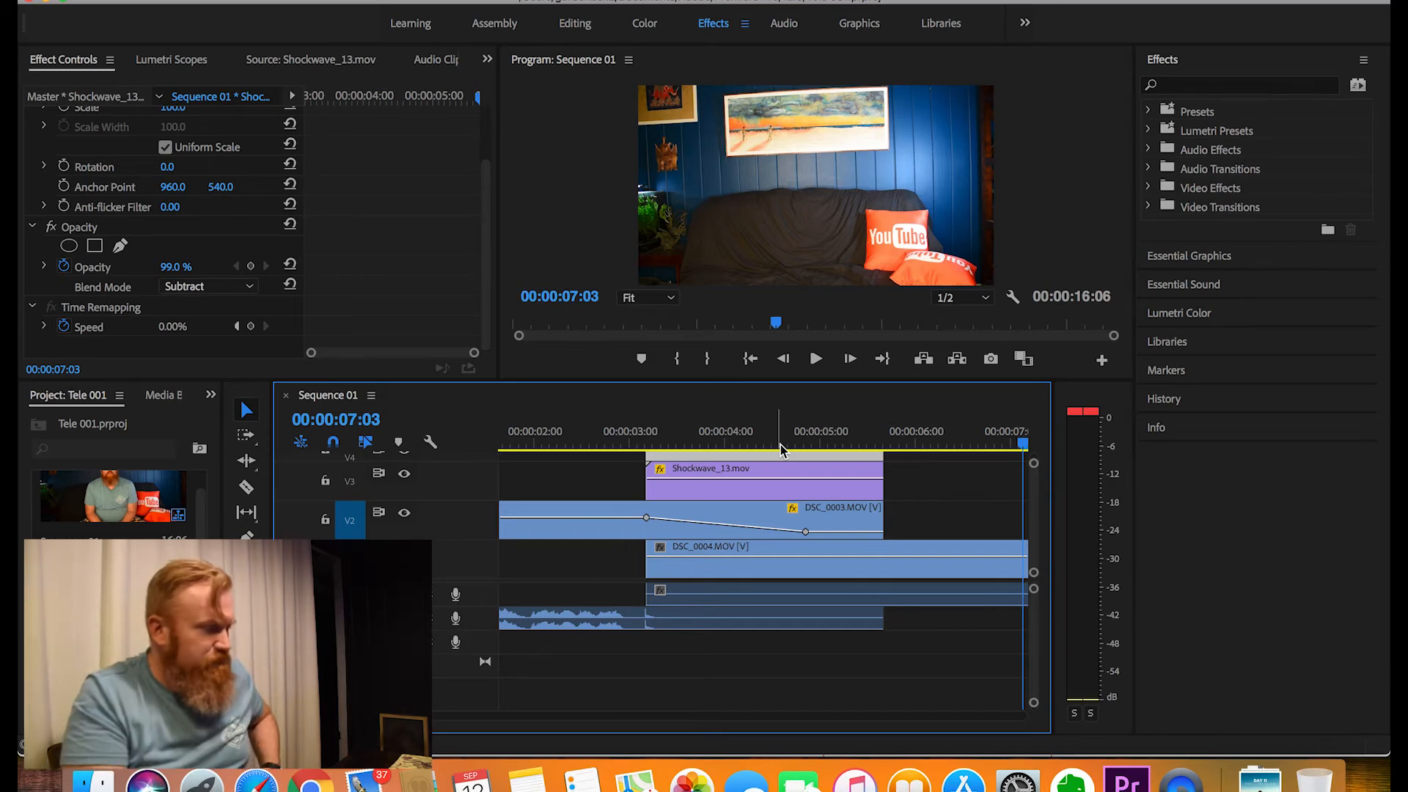
Step: At 00:00:04:08, set the V4 Shockwave_13.mov clip's vertical position to 735 and its scale to 196
{"action": "left_click", "coordinate": [758, 446]}
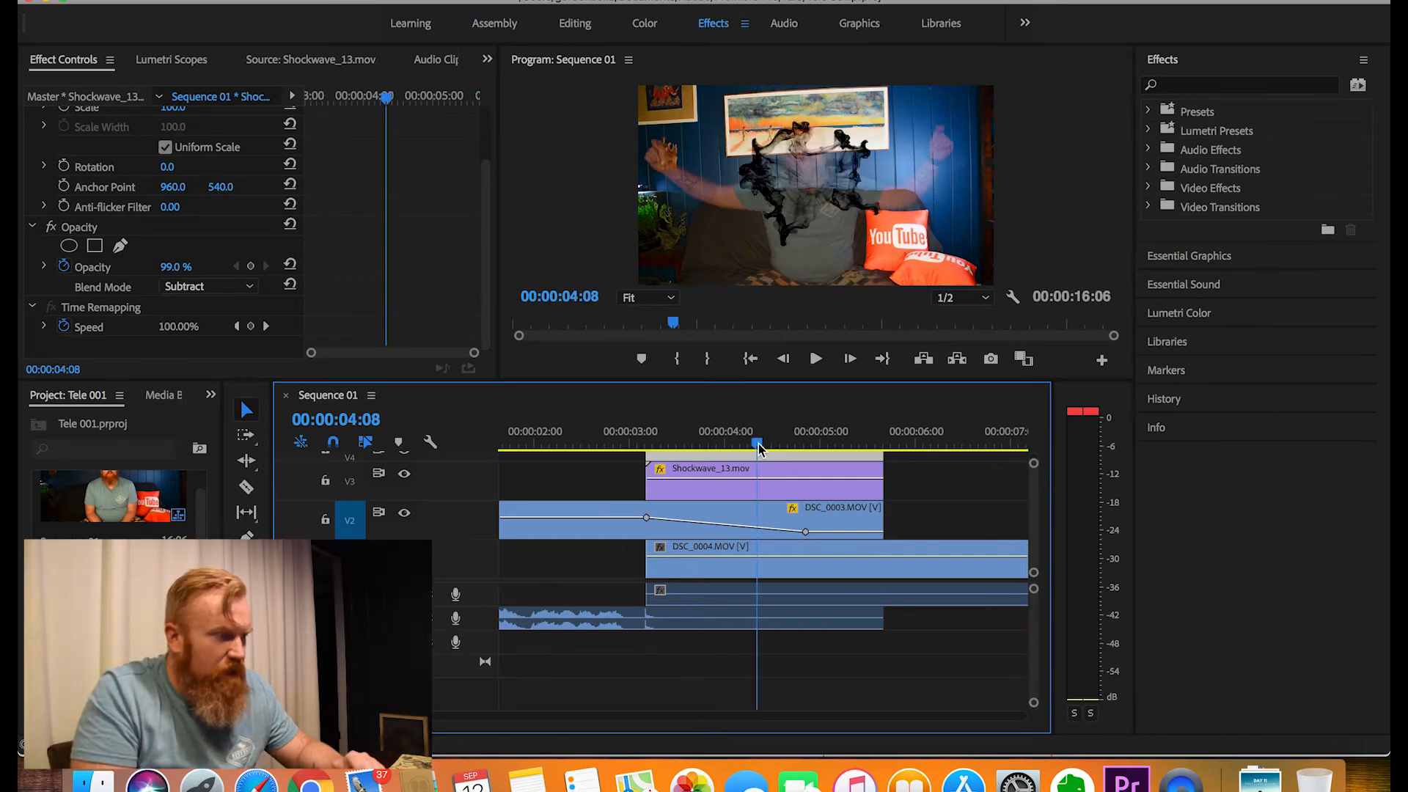
{"action": "scroll", "coordinate": [205, 187], "scroll_direction": "up", "scroll_amount": 3}
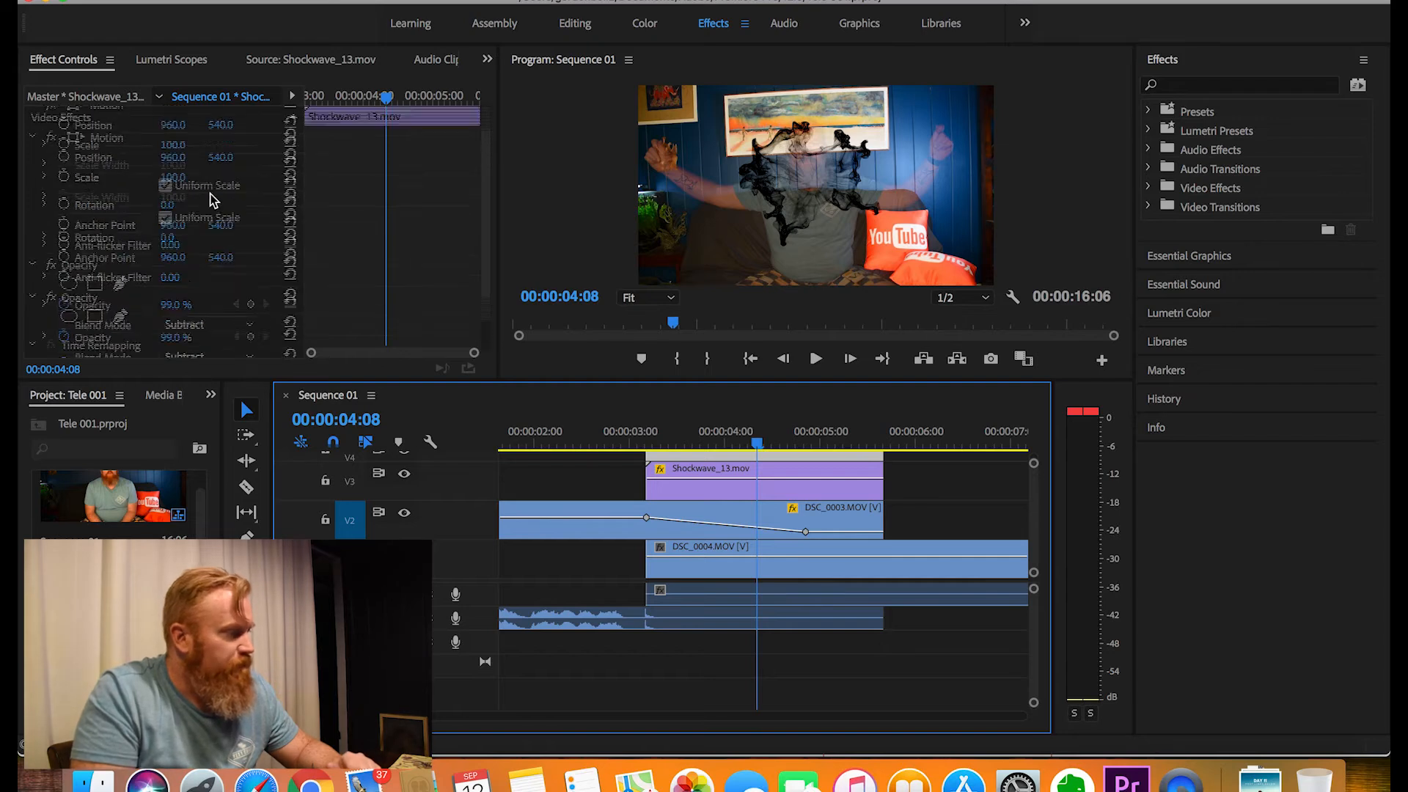
{"action": "key", "text": "shift+5"}
{"action": "mouse_move", "coordinate": [221, 157]}
{"action": "left_mouse_down"}
{"action": "mouse_move", "coordinate": [352, 156]}
{"action": "mouse_move", "coordinate": [229, 158]}
{"action": "left_mouse_up"}
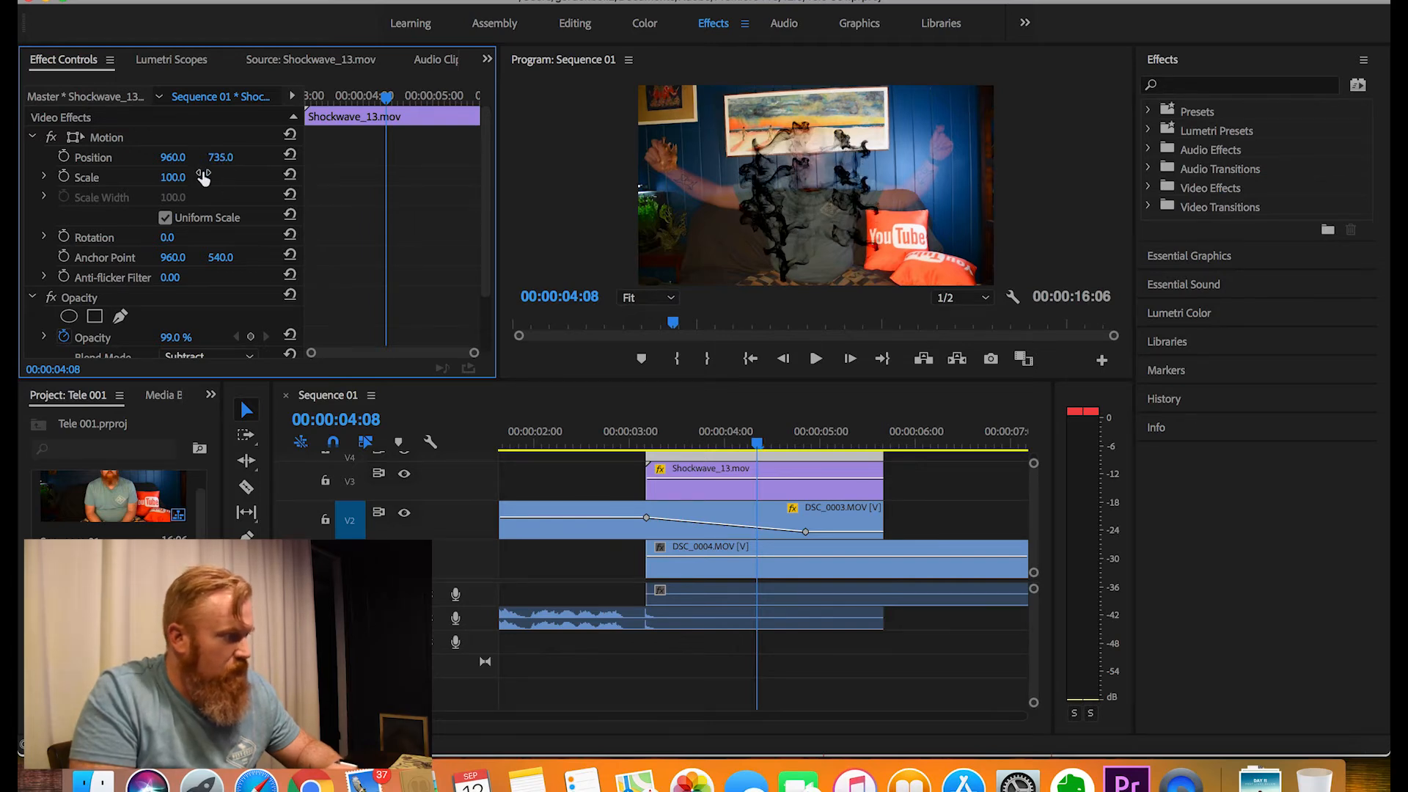
{"action": "left_click_drag", "start_coordinate": [173, 177], "coordinate": [244, 177]}
Step: Set the V3 Shockwave_13.mov clip's vertical position to 405 and its scale to 123, then play the sequence to review the smoke
{"action": "left_click", "coordinate": [703, 490]}
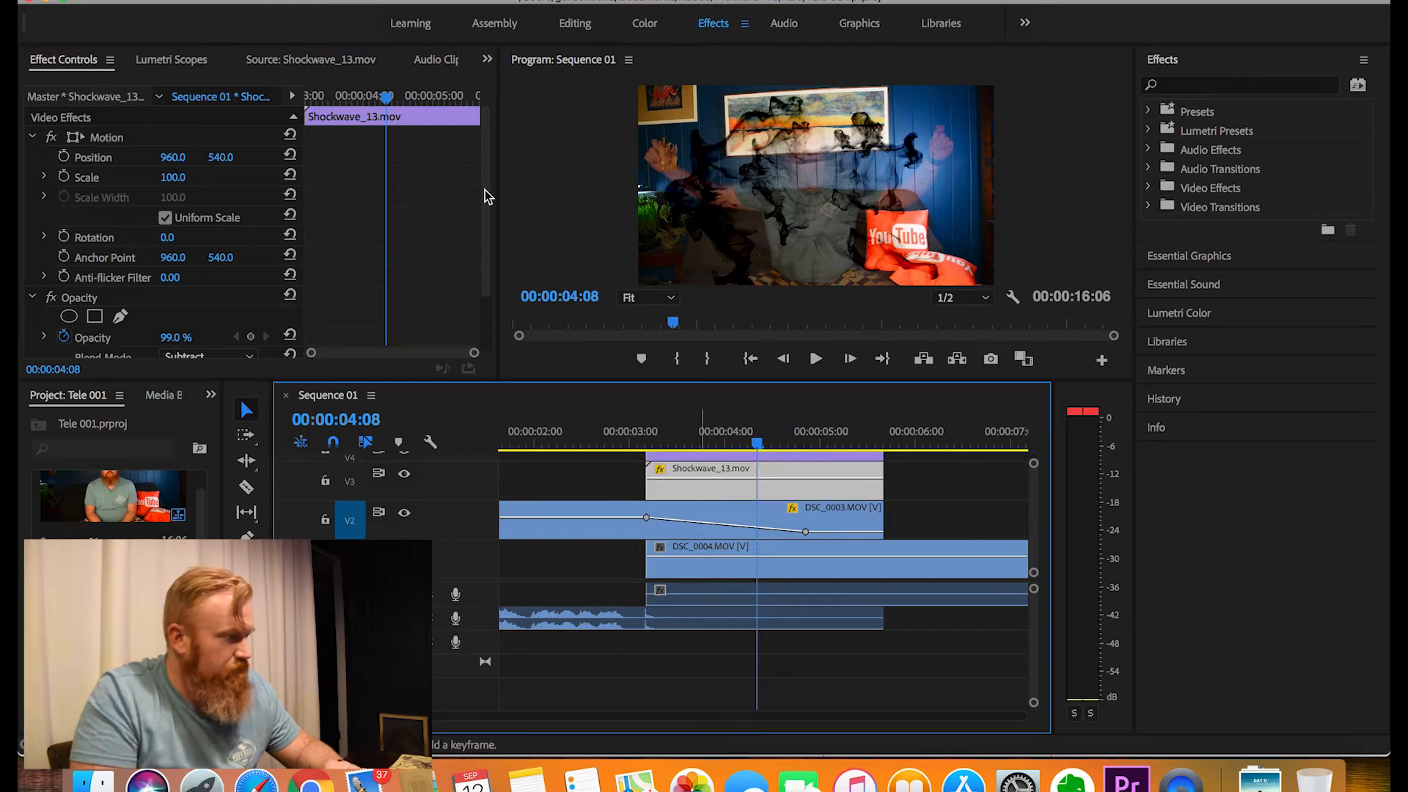
{"action": "left_click", "coordinate": [247, 159]}
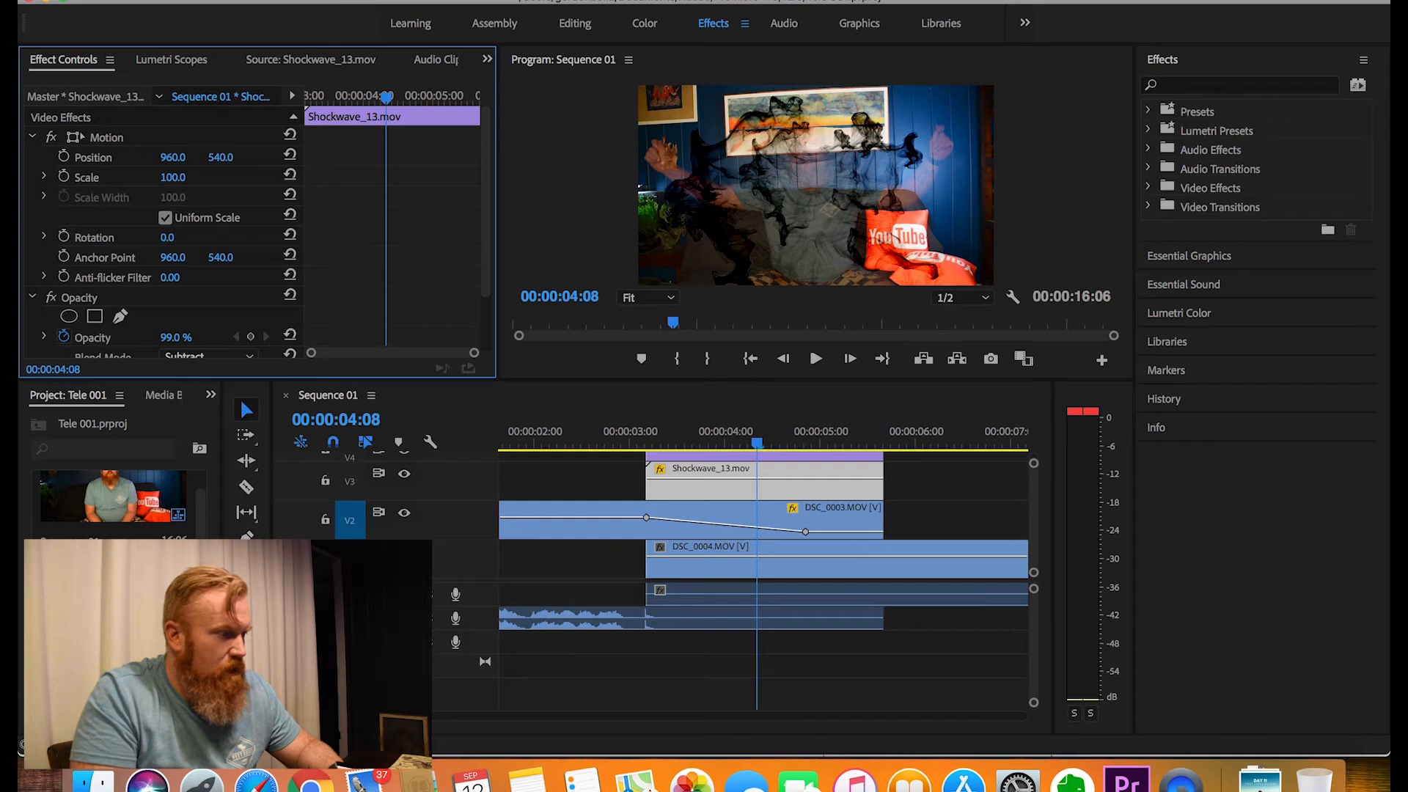
{"action": "left_click_drag", "start_coordinate": [220, 156], "coordinate": [141, 157]}
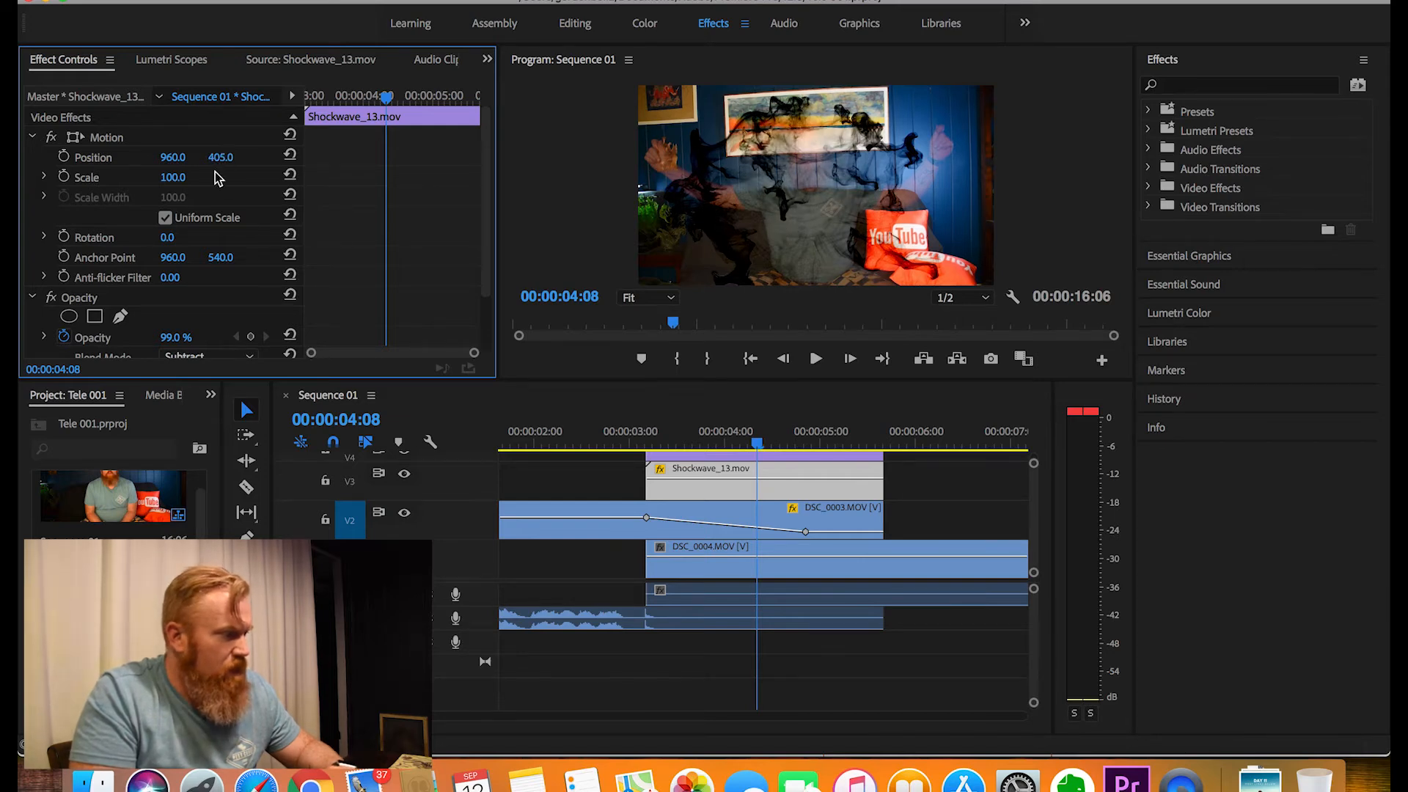
{"action": "left_click_drag", "start_coordinate": [174, 176], "coordinate": [189, 177]}
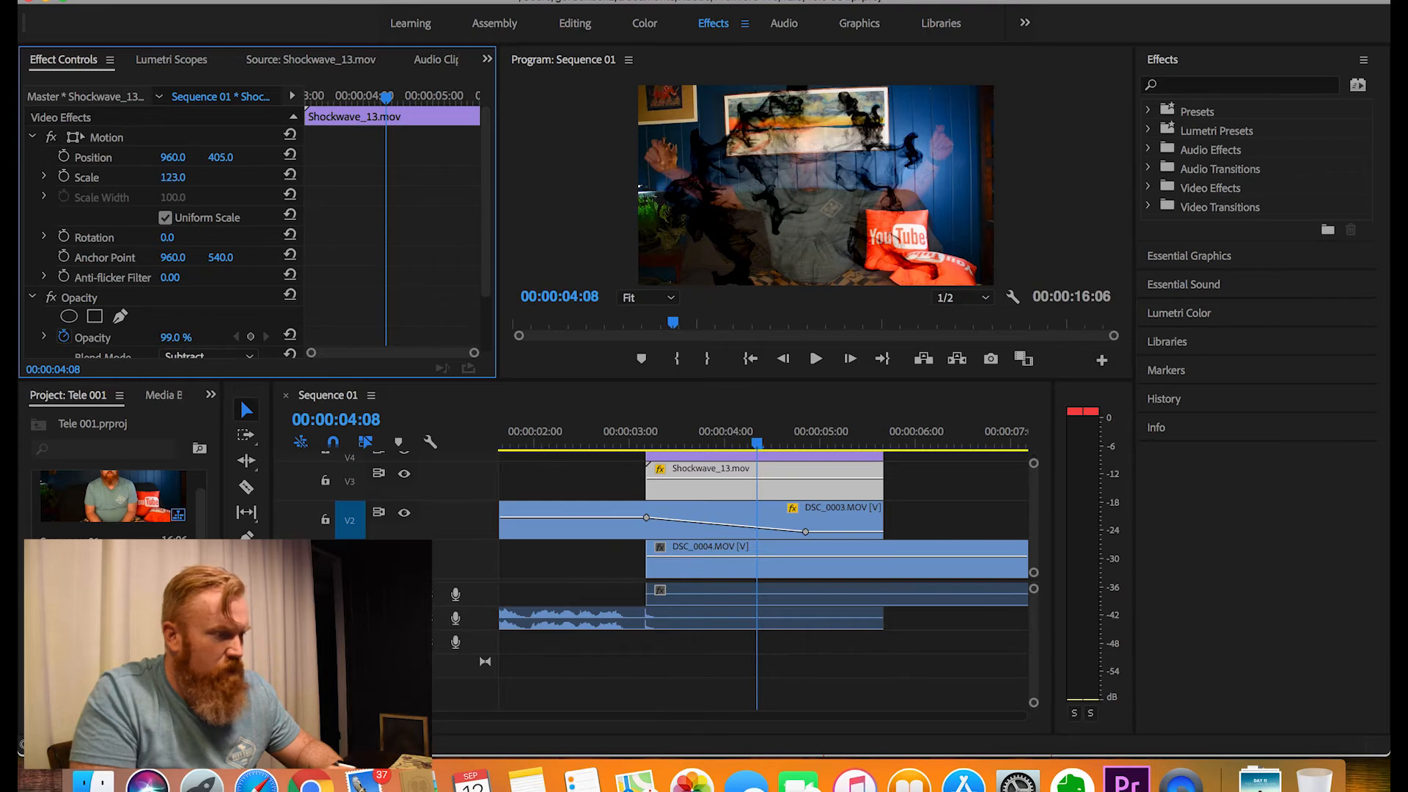
{"action": "left_click", "coordinate": [591, 443]}
{"action": "key", "text": "space"}
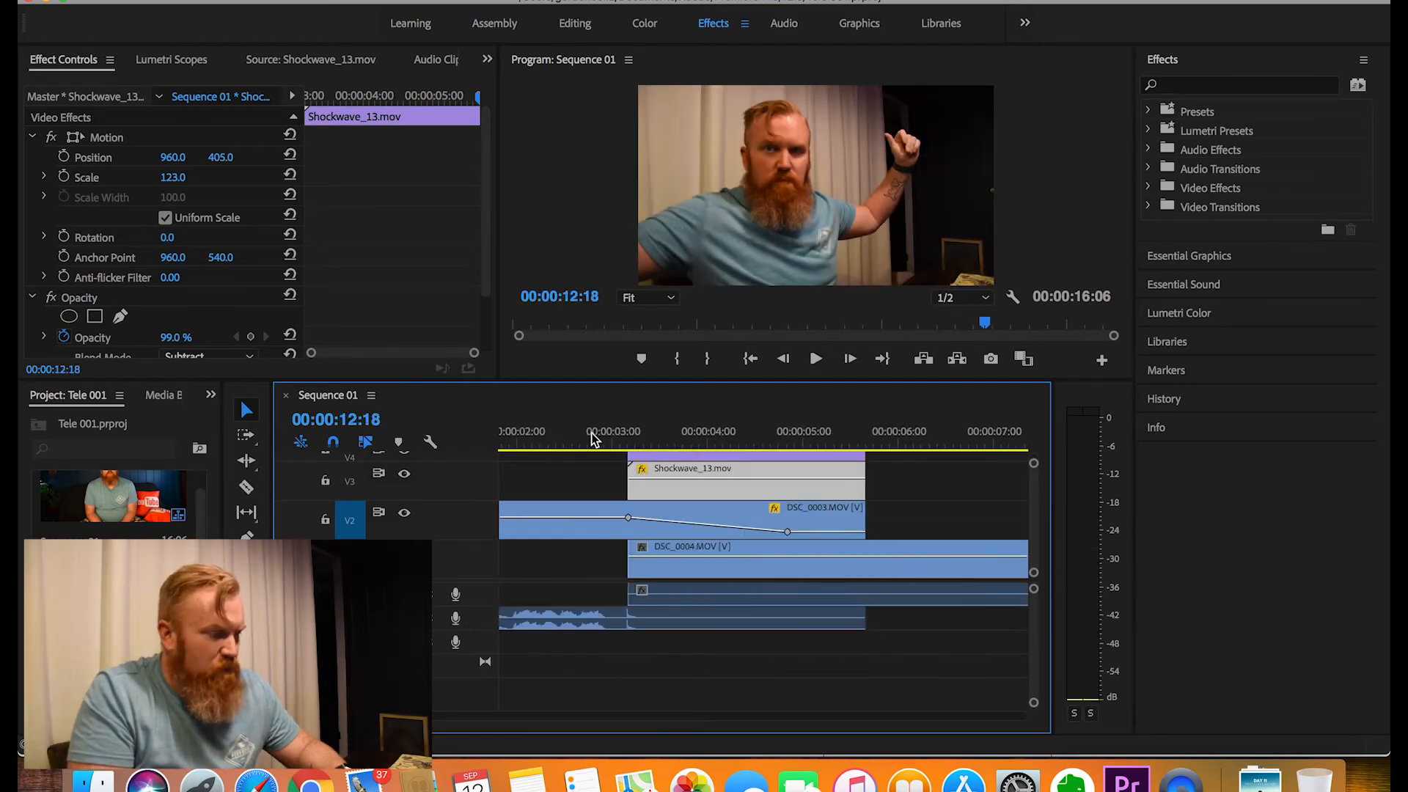
Step: Duplicate the V3 Shockwave_13.mov clip over the DSC_0006.MOV fade-in, with the copy on V3 ending at 00:00:12:18
{"action": "scroll", "coordinate": [591, 433], "scroll_direction": "up", "scroll_amount": 2}
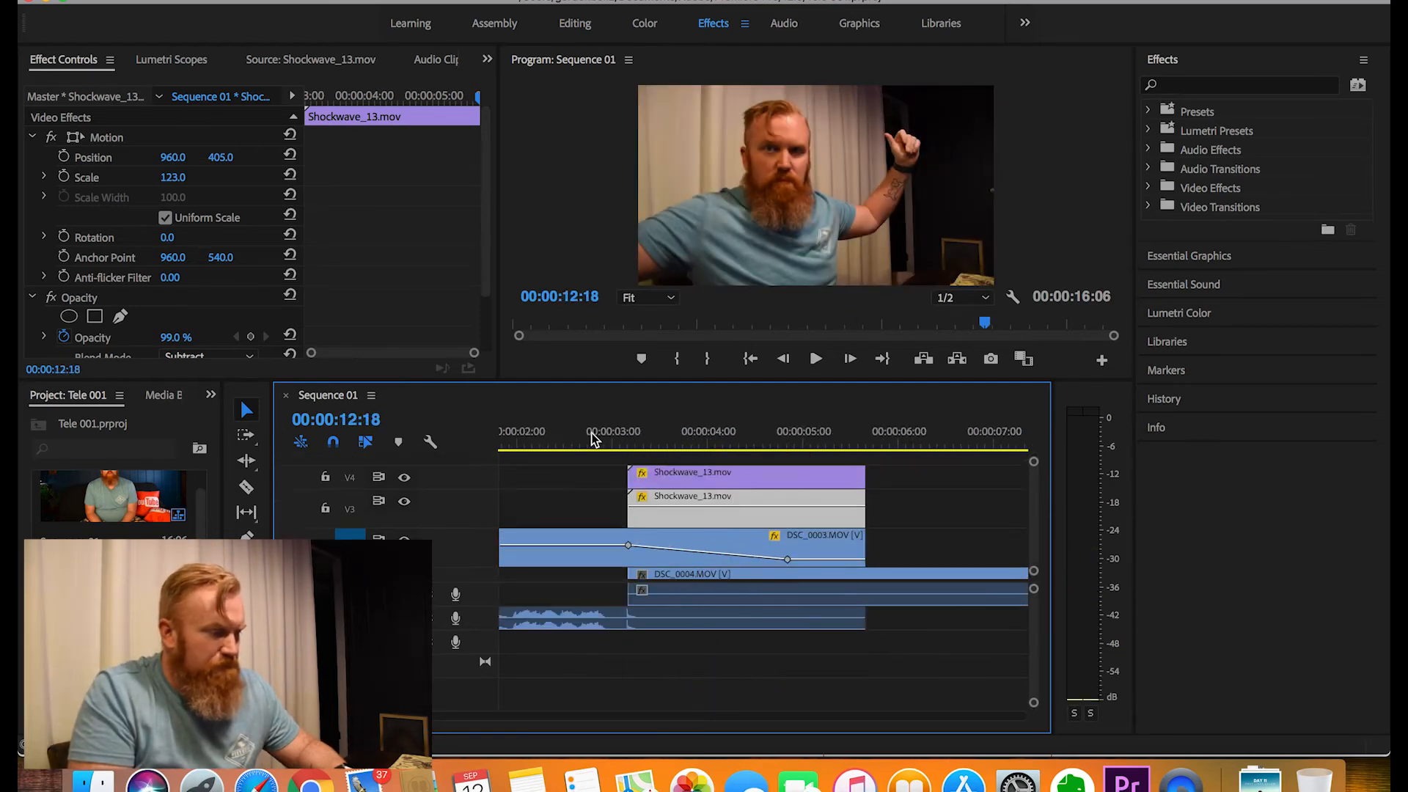
{"action": "left_click_drag", "start_coordinate": [646, 503], "coordinate": [883, 503], "text": "alt"}
{"action": "scroll", "coordinate": [945, 516], "scroll_direction": "right", "scroll_amount": 5}
{"action": "scroll", "coordinate": [946, 517], "scroll_direction": "right", "scroll_amount": 2}
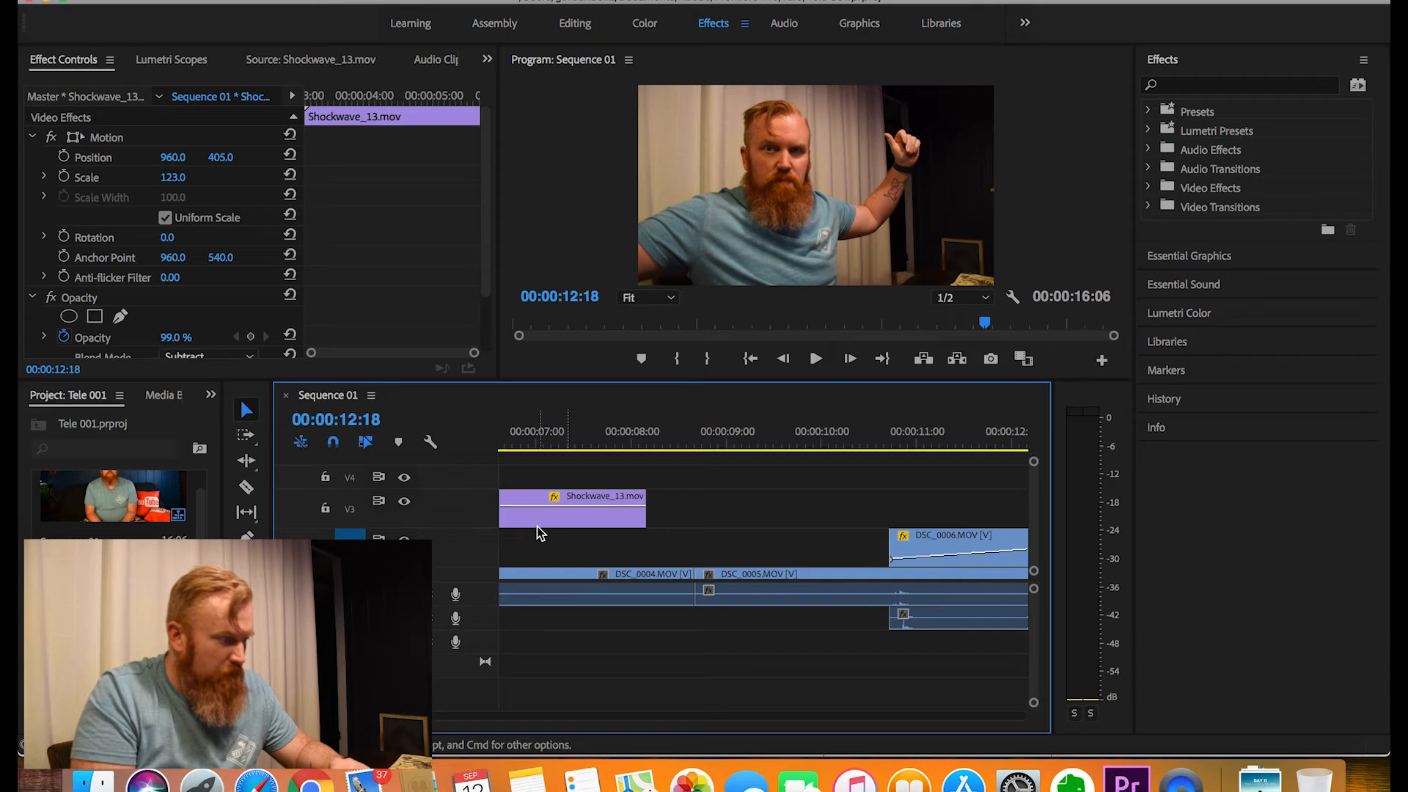
{"action": "left_click_drag", "start_coordinate": [551, 524], "coordinate": [765, 525]}
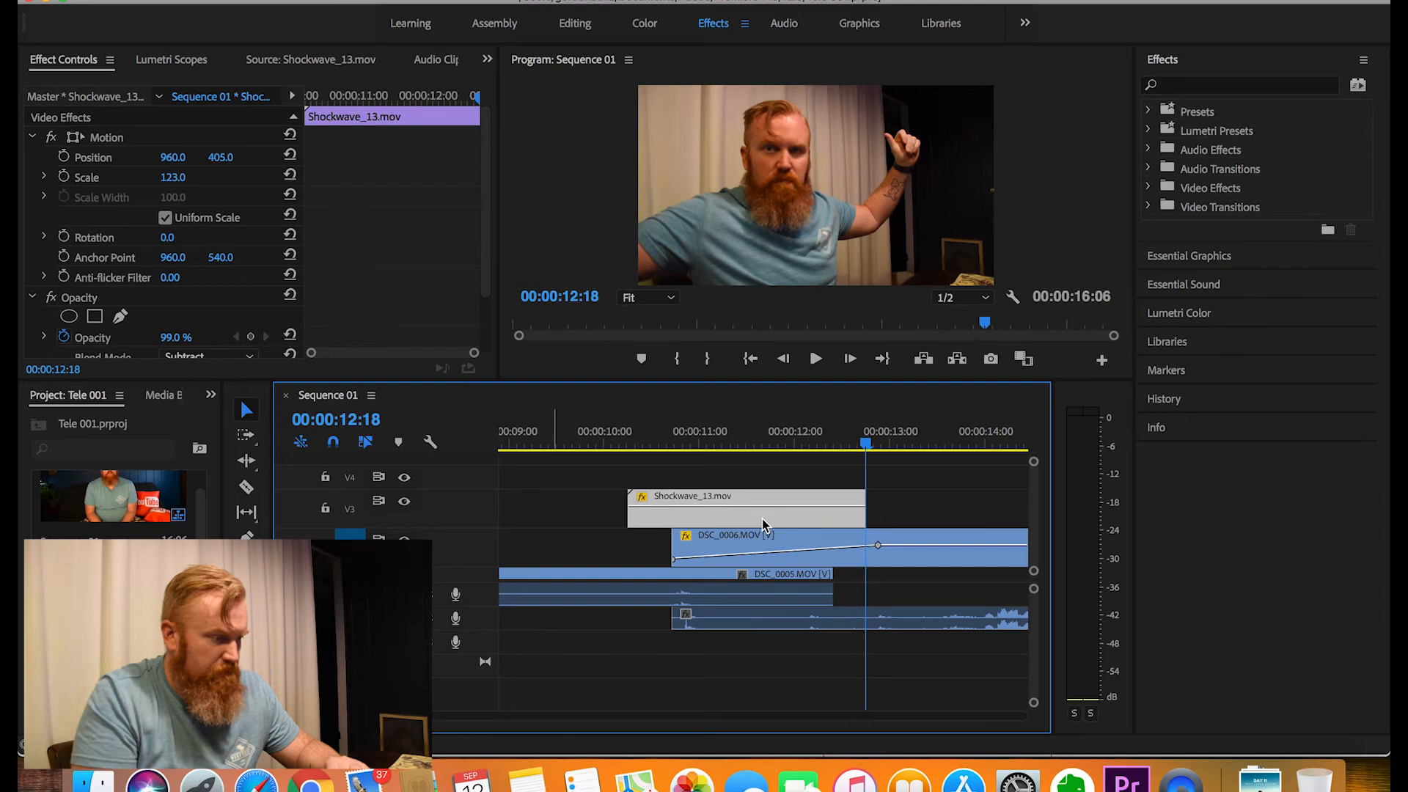
Step: Duplicate the V4 Shockwave_13.mov clip and align the copy on V4 above the V3 shockwave copy at the DSC_0006.MOV fade-in
{"action": "scroll", "coordinate": [765, 525], "scroll_direction": "up", "scroll_amount": 10}
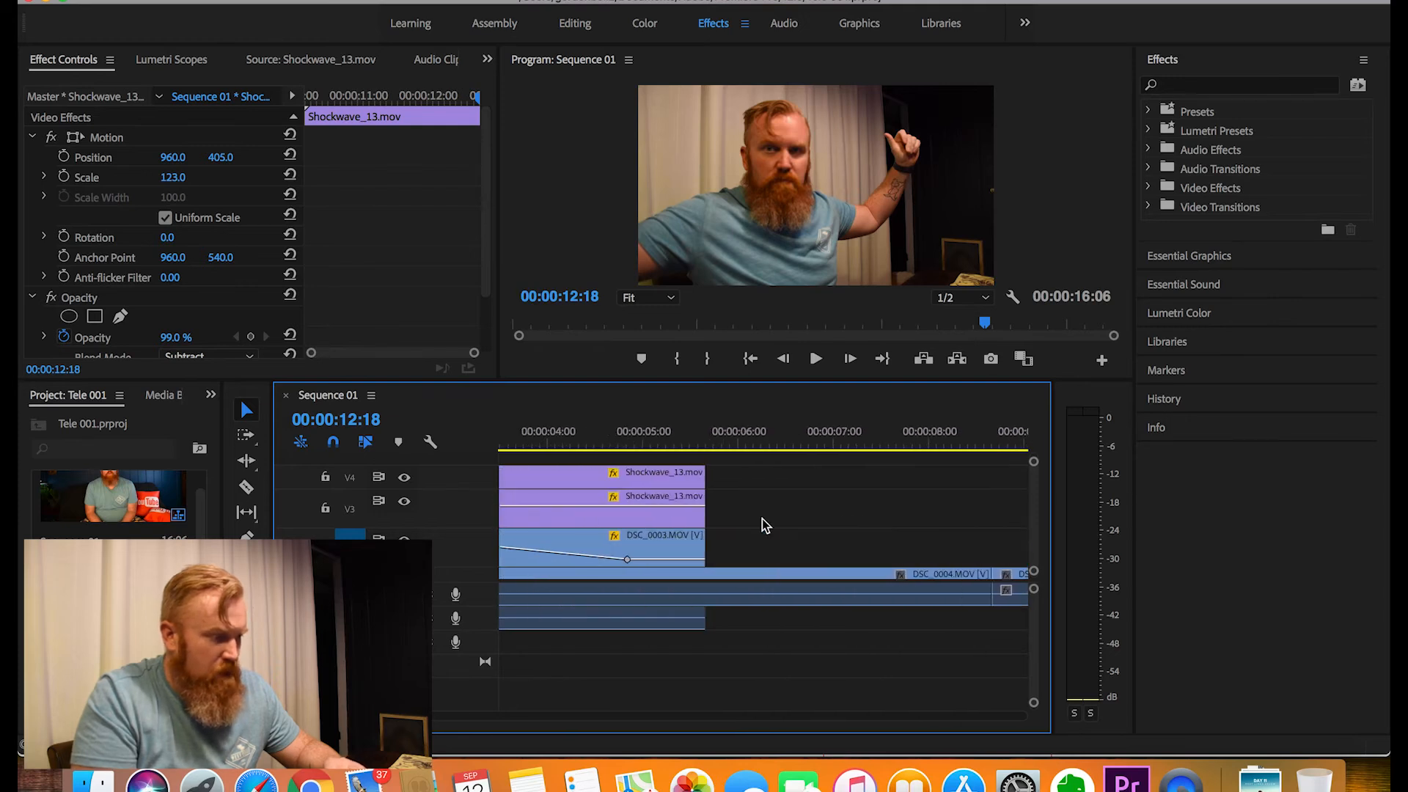
{"action": "left_click", "coordinate": [582, 482]}
{"action": "left_click_drag", "start_coordinate": [582, 488], "coordinate": [887, 492]}
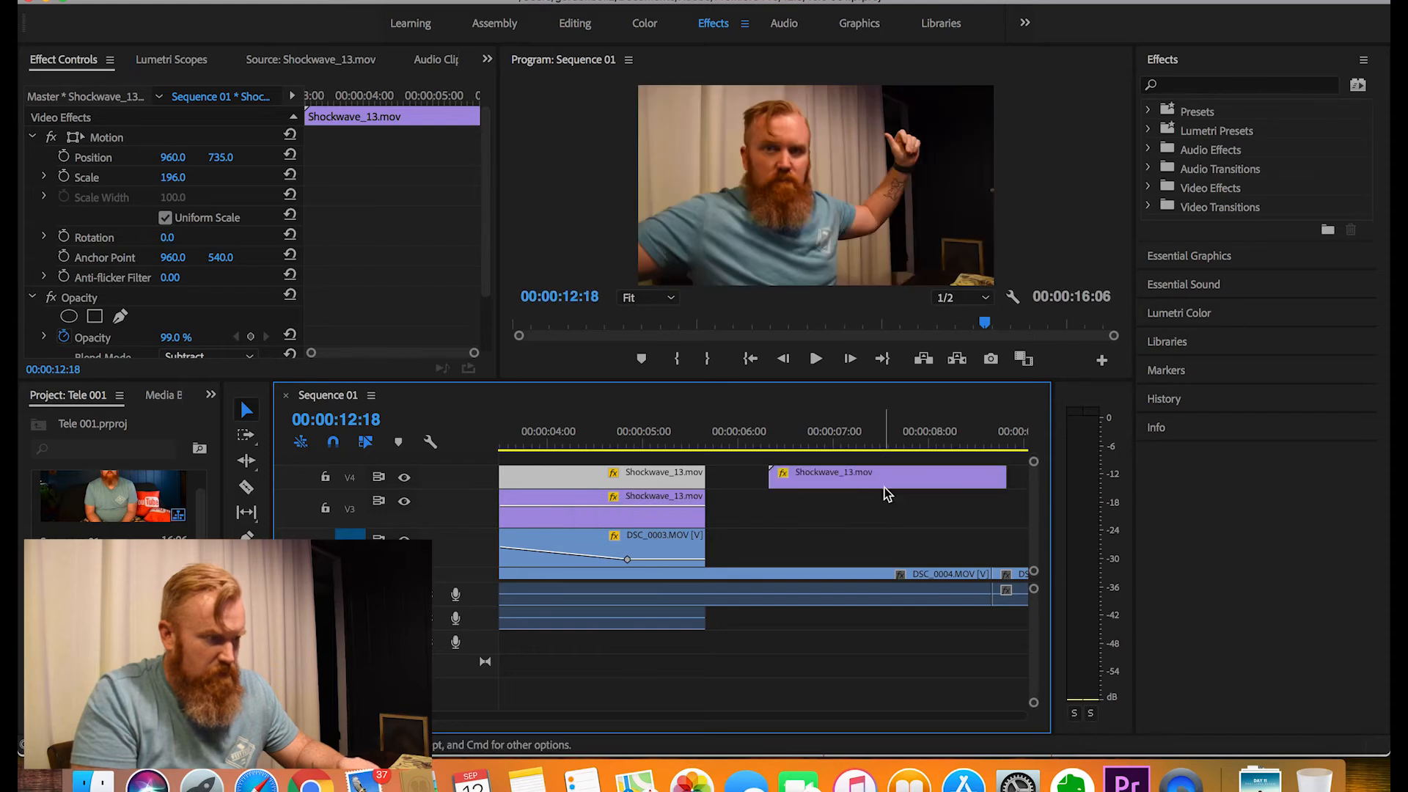
{"action": "scroll", "coordinate": [909, 487], "scroll_direction": "right", "scroll_amount": 10}
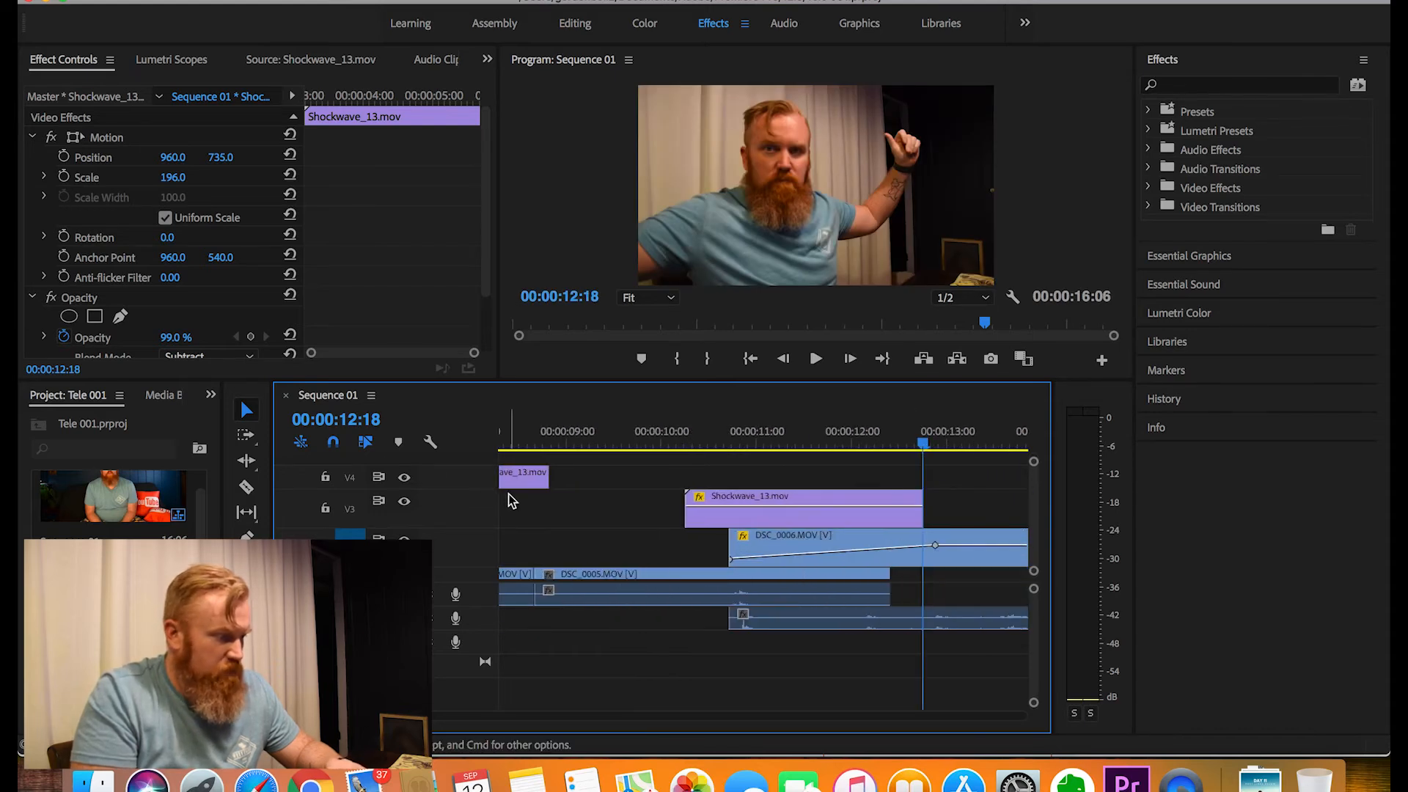
{"action": "left_click_drag", "start_coordinate": [532, 478], "coordinate": [829, 476]}
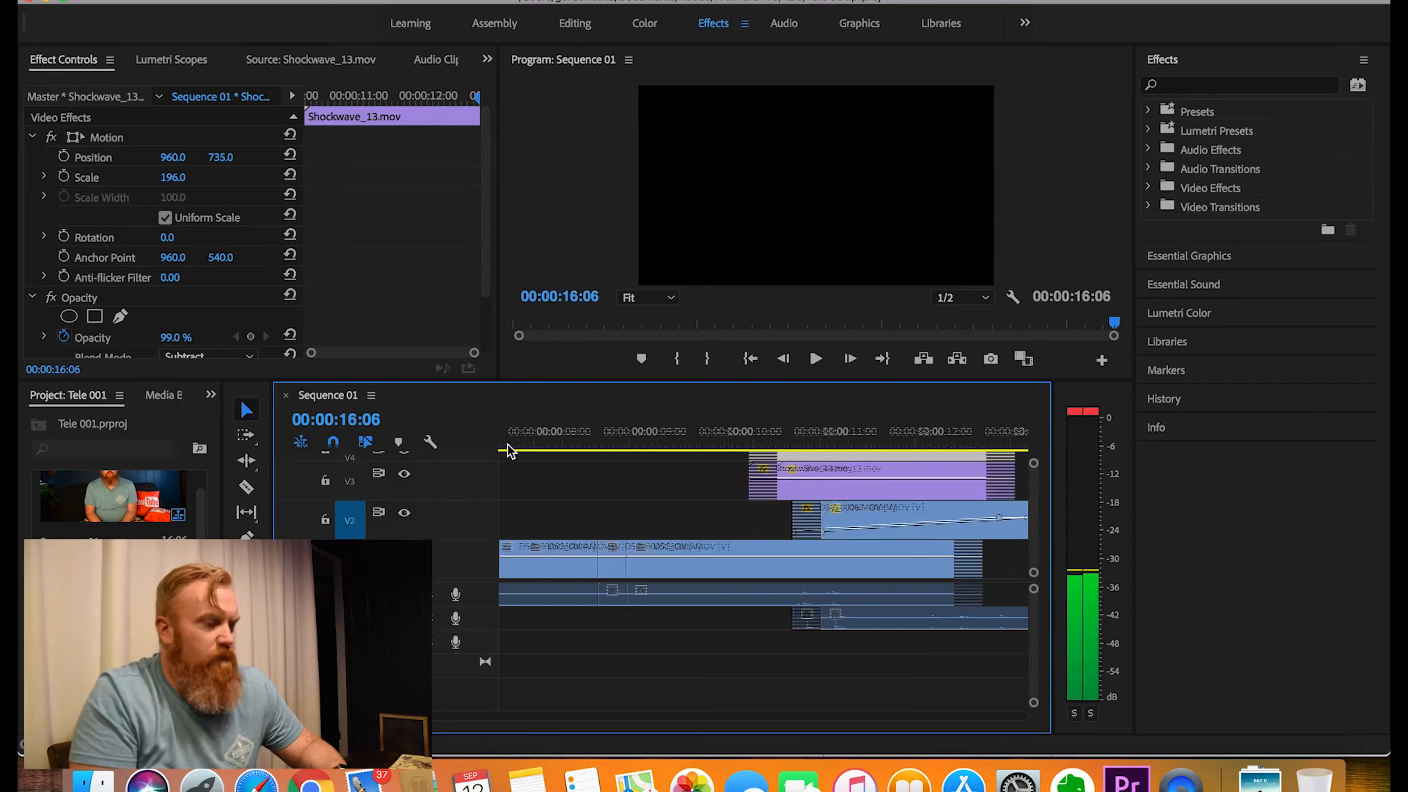
Step: Cut DSC_0004.MOV at 00:00:07:12 and DSC_0005.MOV at about 00:00:09:12, and ripple-delete the two segments between the cuts
{"action": "scroll", "coordinate": [509, 448], "scroll_direction": "left", "scroll_amount": 5}
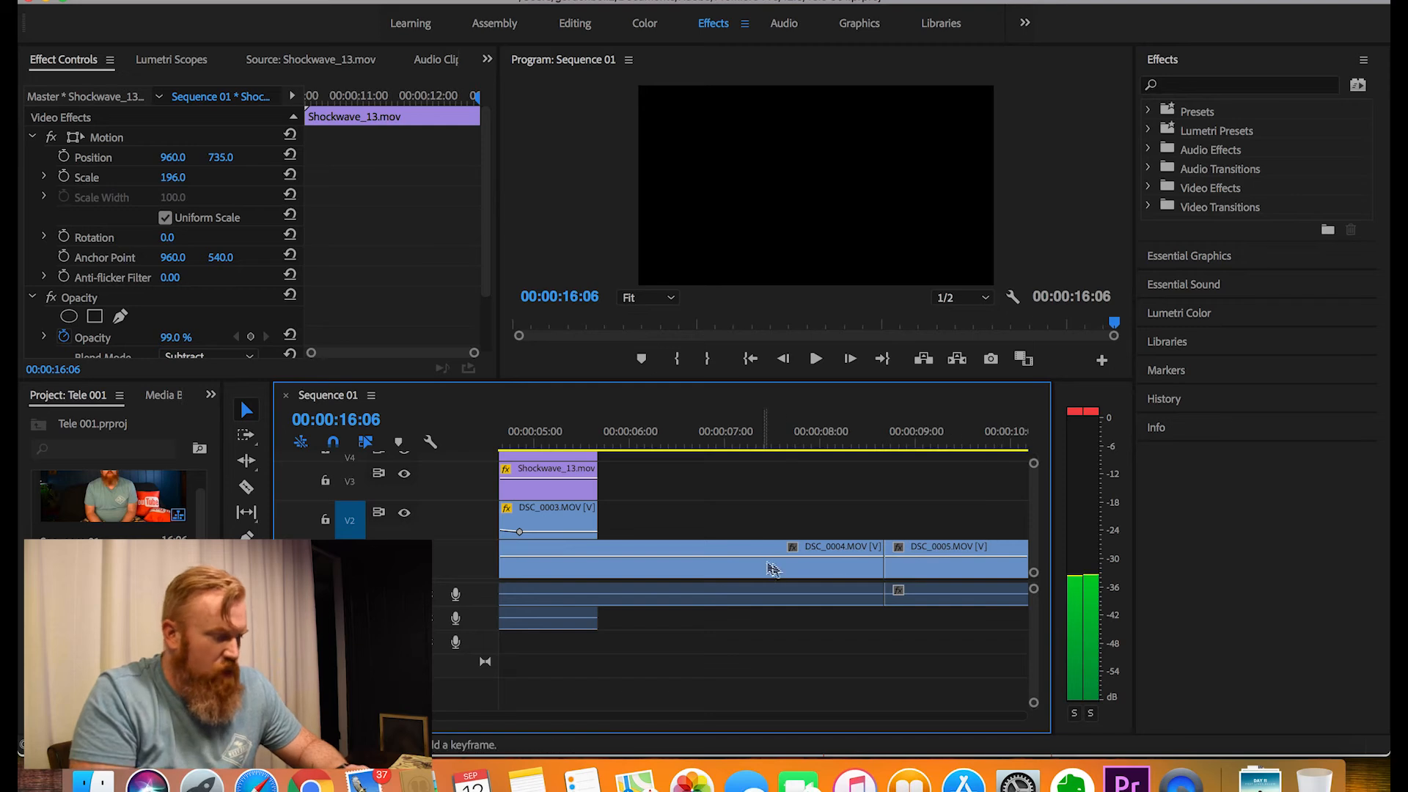
{"action": "scroll", "coordinate": [717, 554], "scroll_direction": "right", "scroll_amount": 2}
{"action": "scroll", "coordinate": [717, 553], "scroll_direction": "right", "scroll_amount": 2}
{"action": "key", "text": "c"}
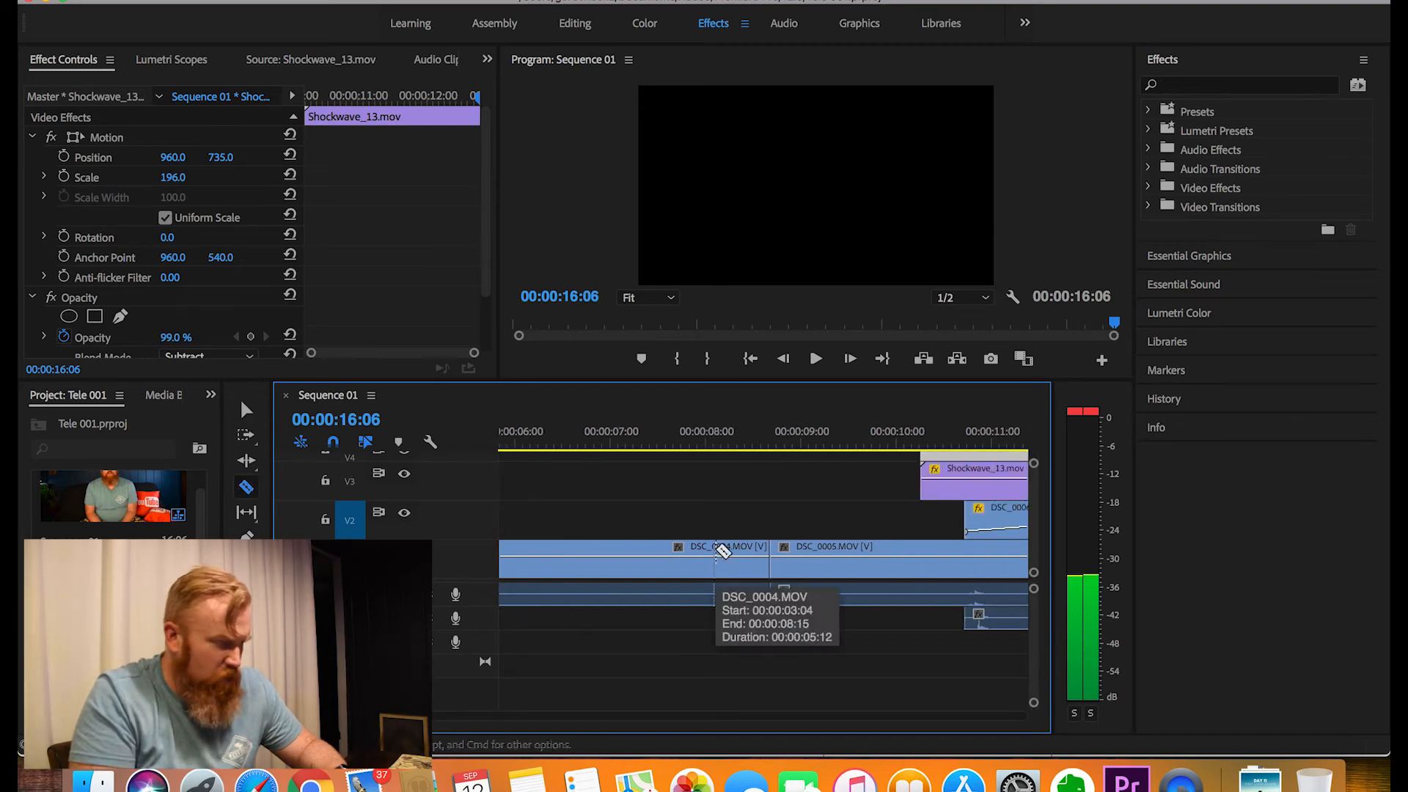
{"action": "left_click", "coordinate": [659, 560]}
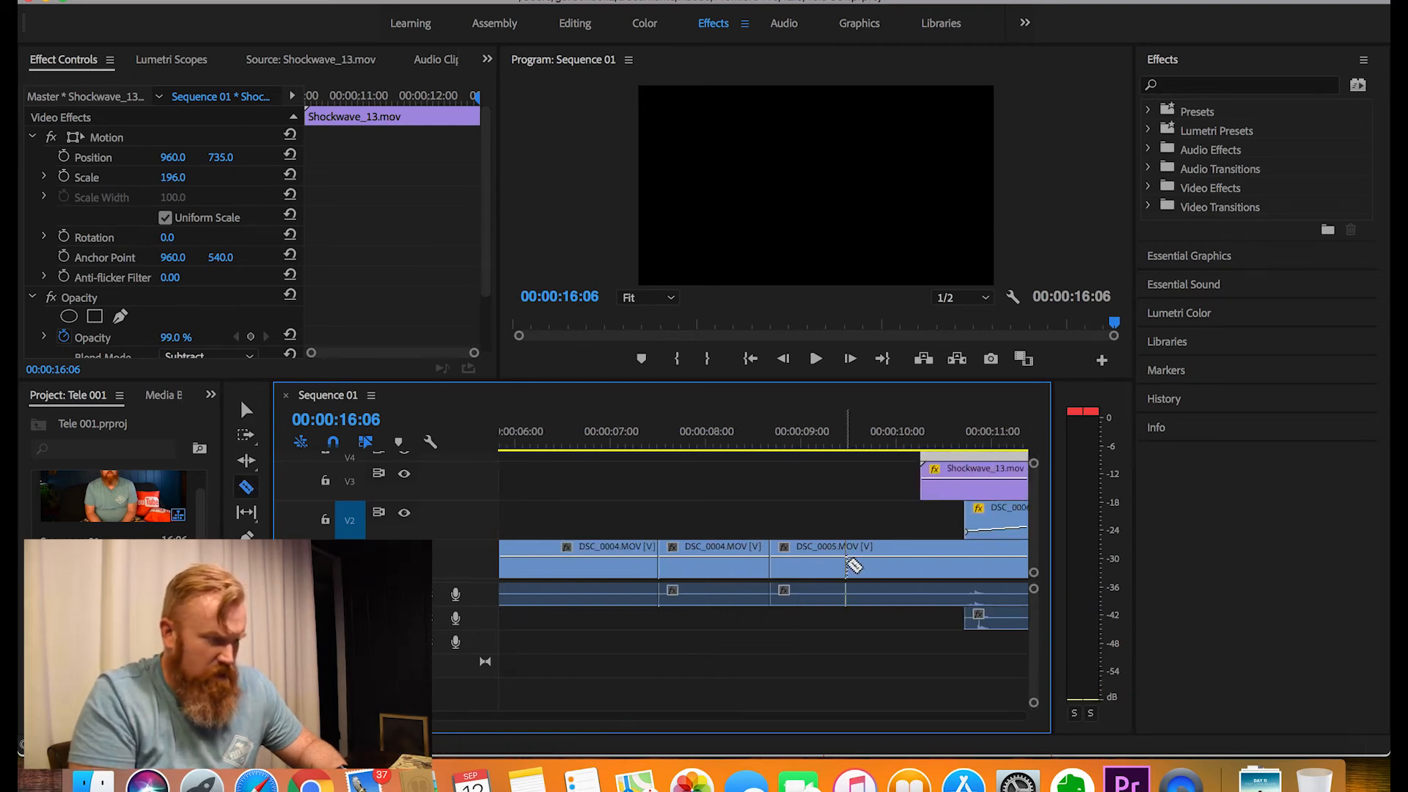
{"action": "key", "text": "v"}
{"action": "left_click", "coordinate": [745, 561]}
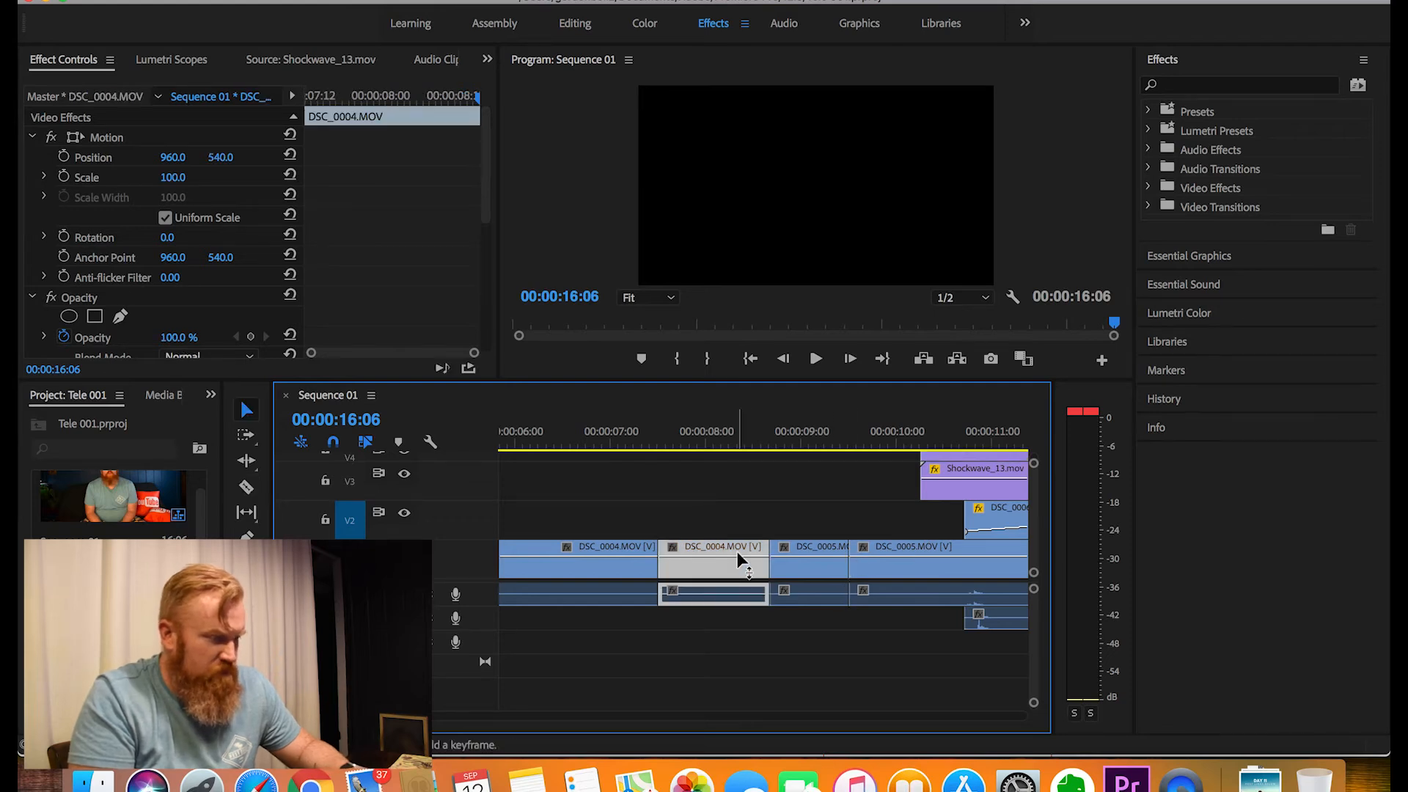
{"action": "key", "text": "shift+Delete"}
{"action": "left_click", "coordinate": [711, 571]}
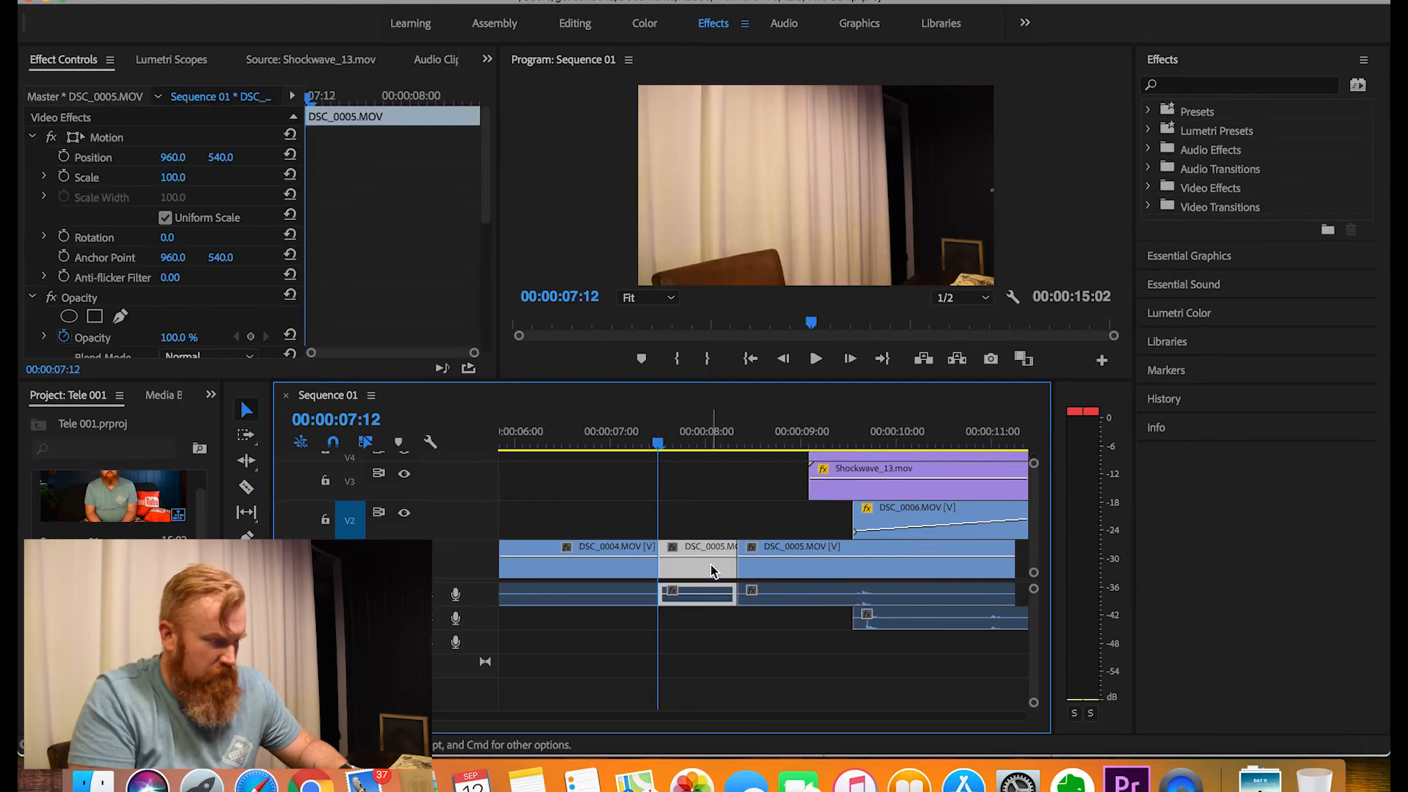
{"action": "key", "text": "shift+Delete"}
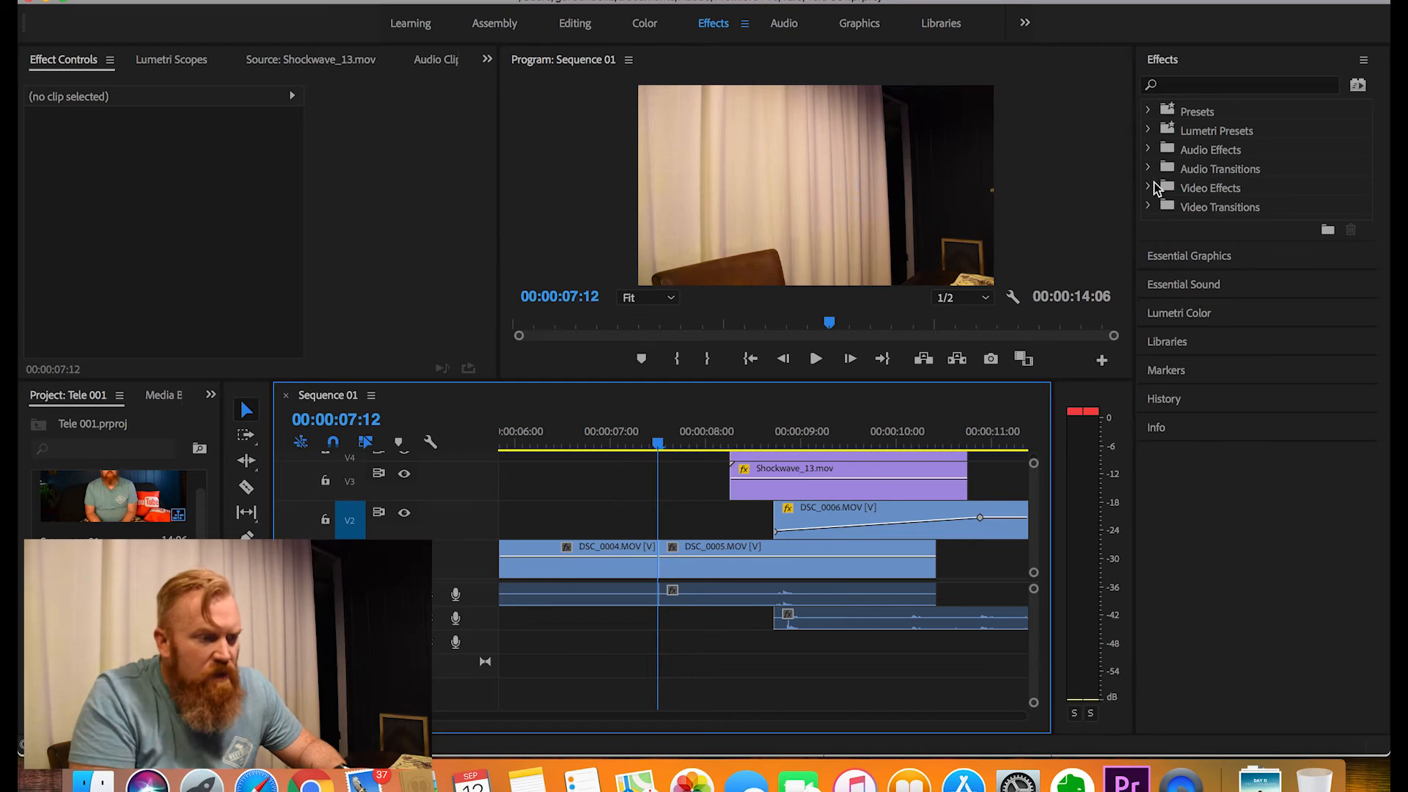
Step: Apply a Cross Dissolve transition at the cut between DSC_0004.MOV and DSC_0005.MOV
{"action": "left_click", "coordinate": [1149, 207]}
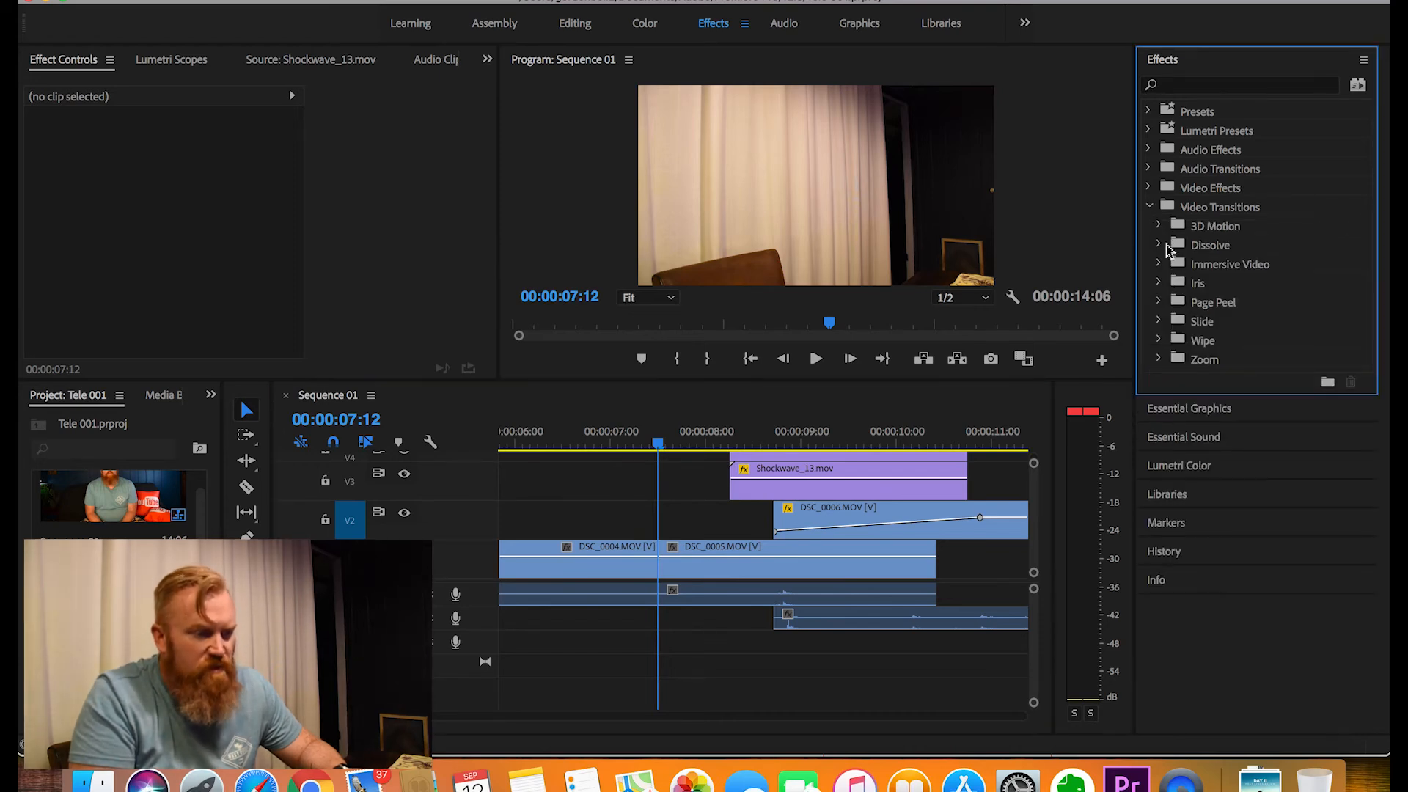
{"action": "left_click", "coordinate": [1159, 245]}
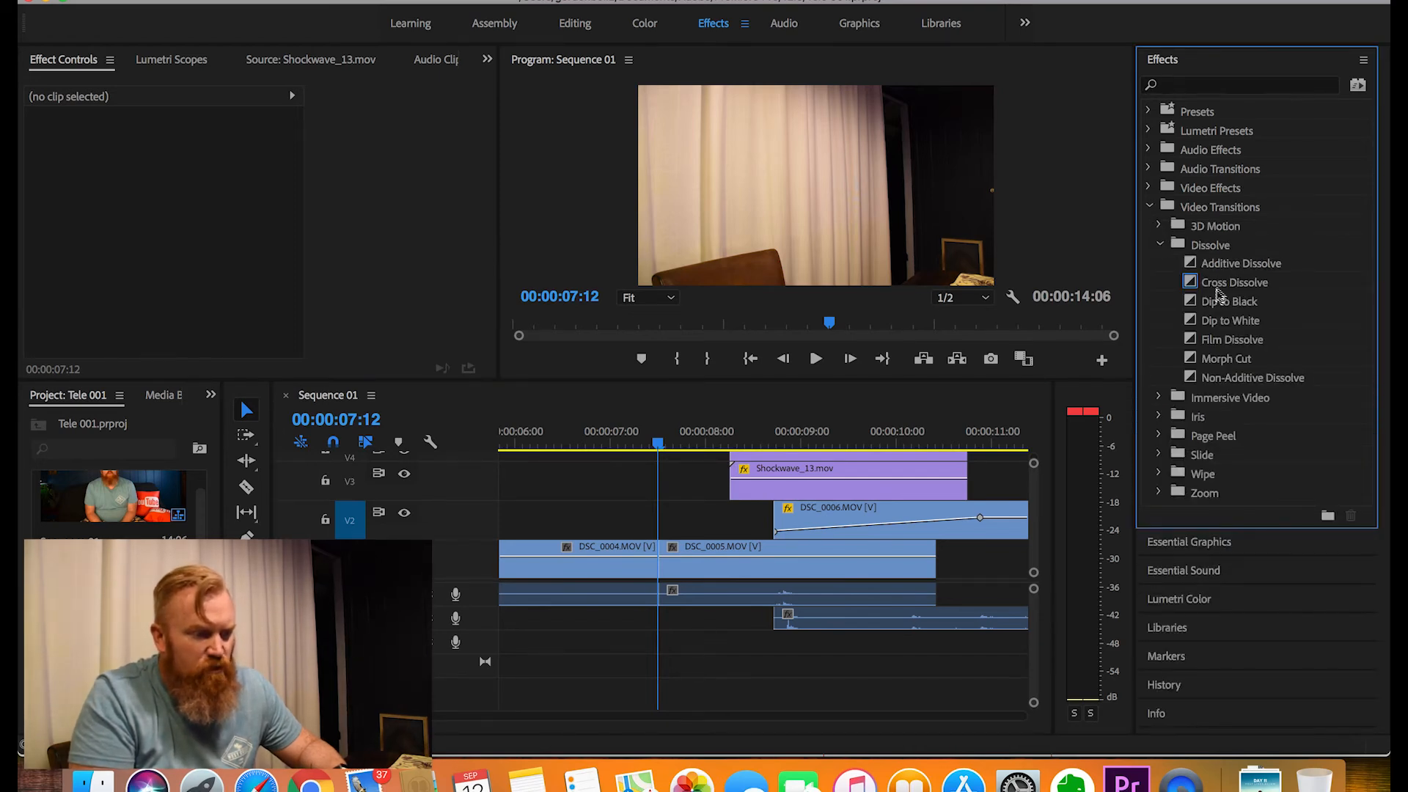
{"action": "left_click_drag", "start_coordinate": [1215, 288], "coordinate": [659, 559]}
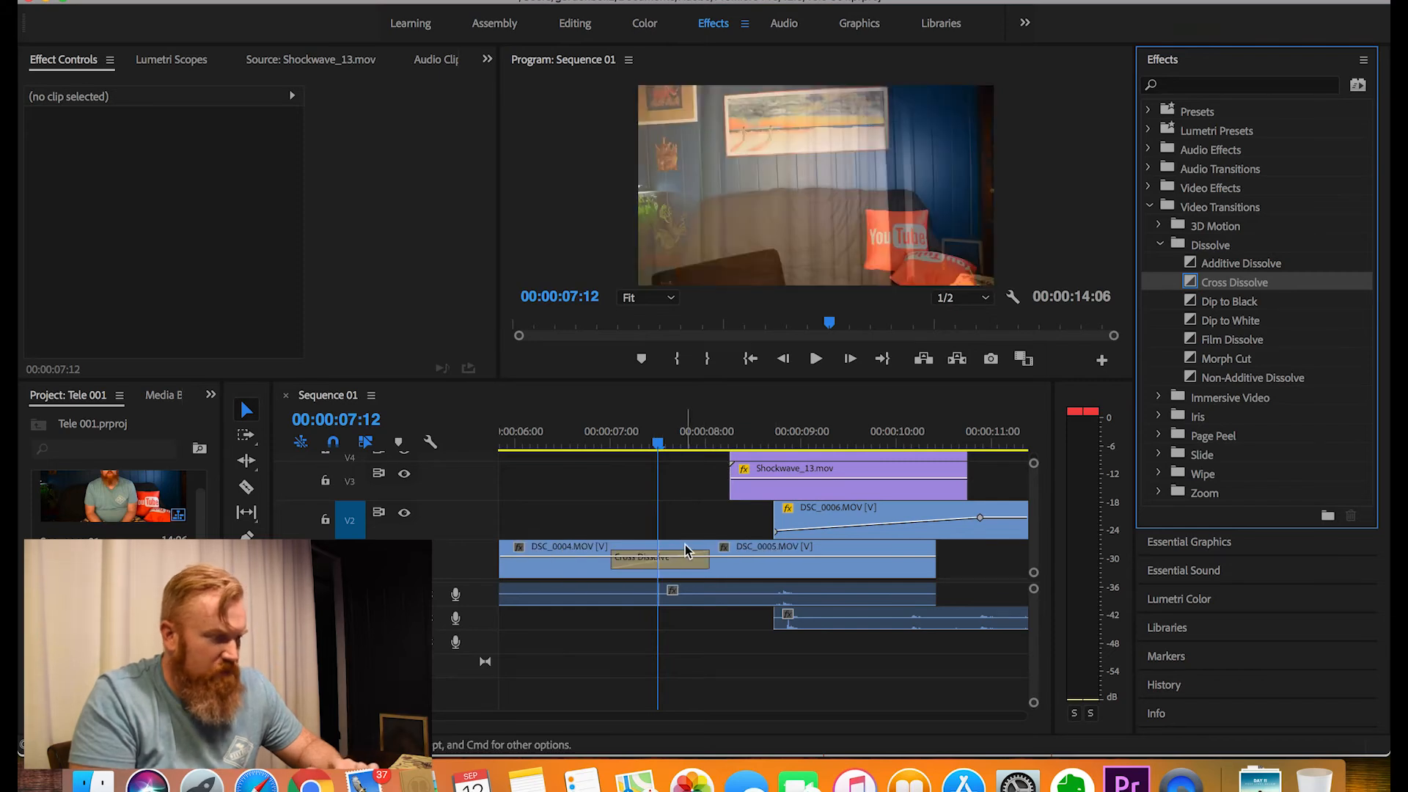
Step: Preview the short whoosh sound, place it on A3 at about 00:00:03:13 under the first fade, and play that part of the sequence
{"action": "scroll", "coordinate": [742, 521], "scroll_direction": "left", "scroll_amount": 5}
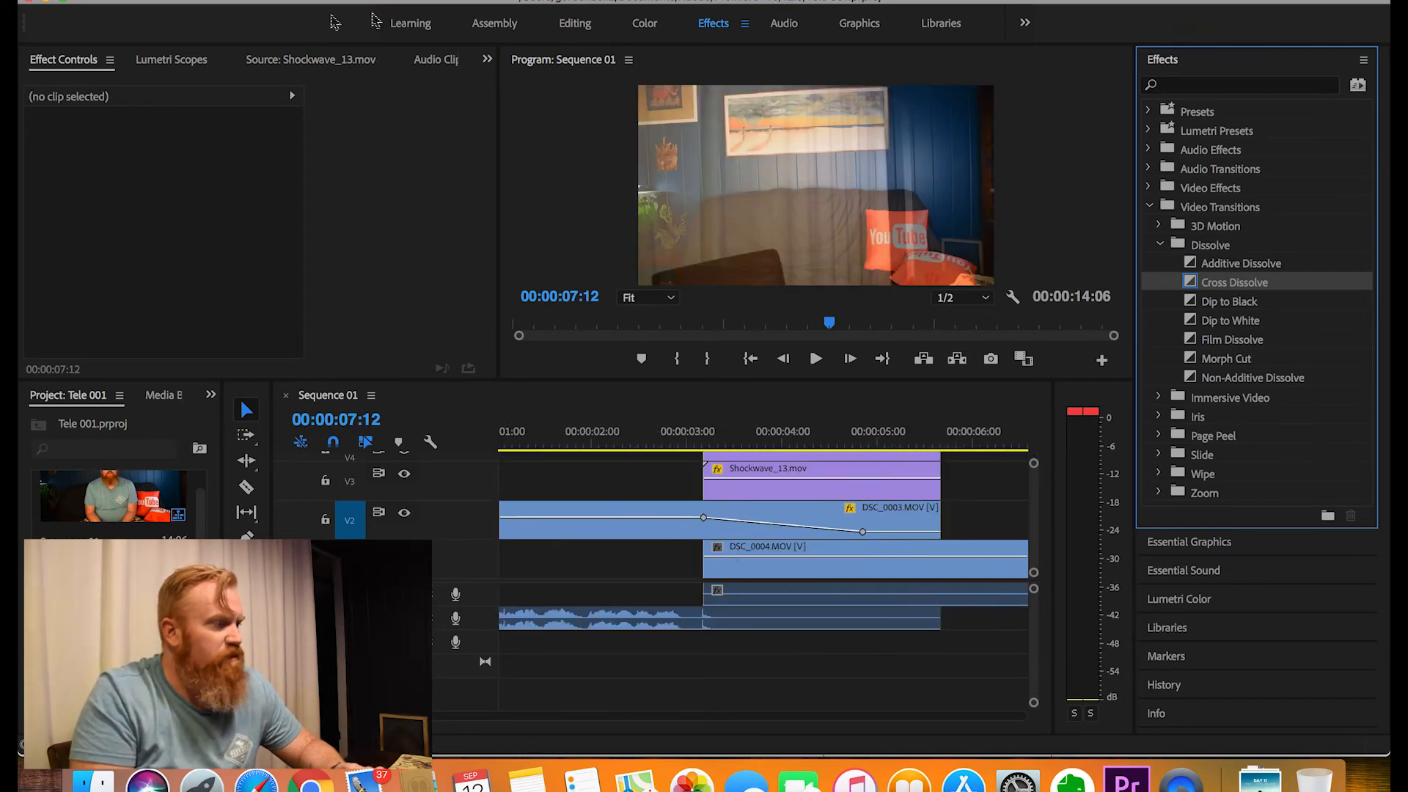
{"action": "left_click", "coordinate": [487, 23]}
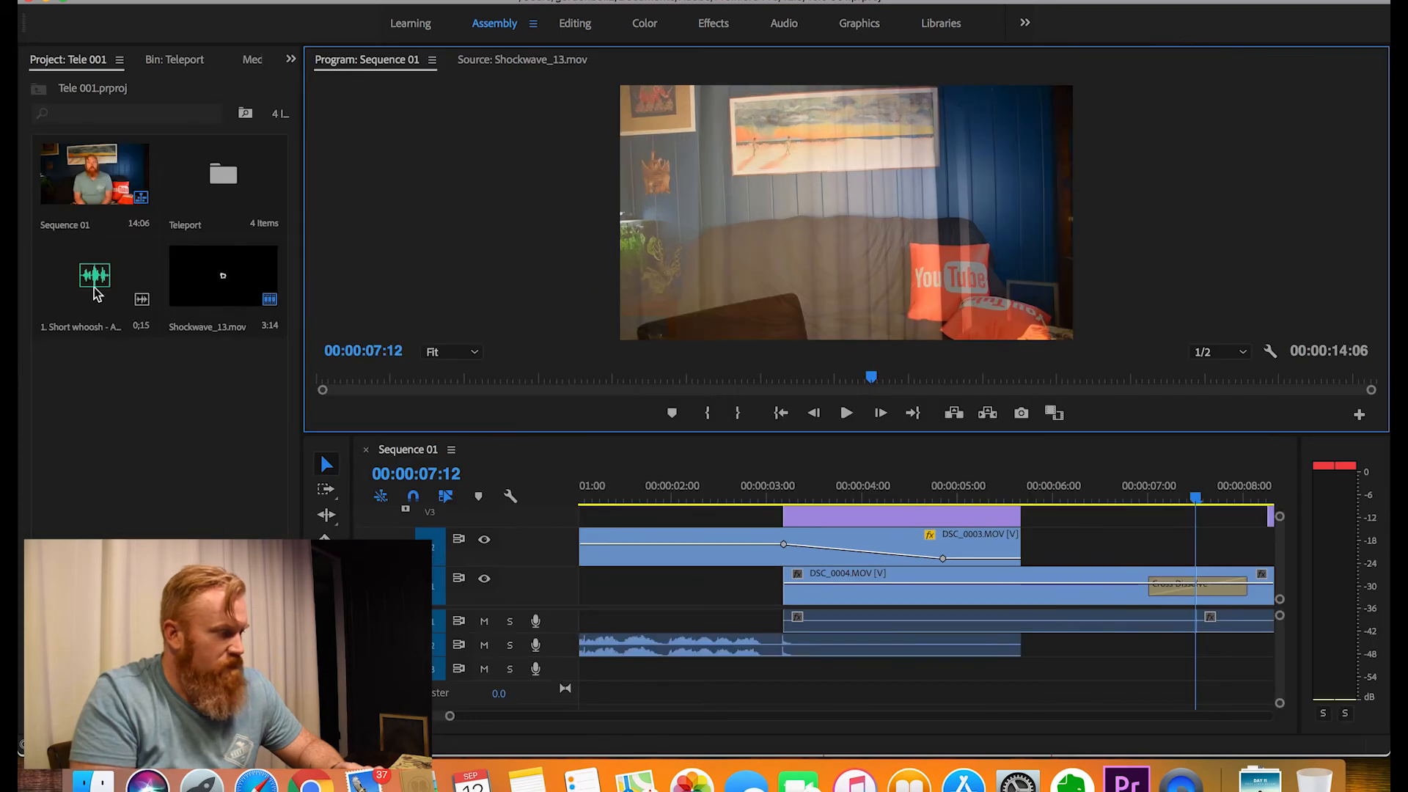
{"action": "double_click", "coordinate": [94, 289]}
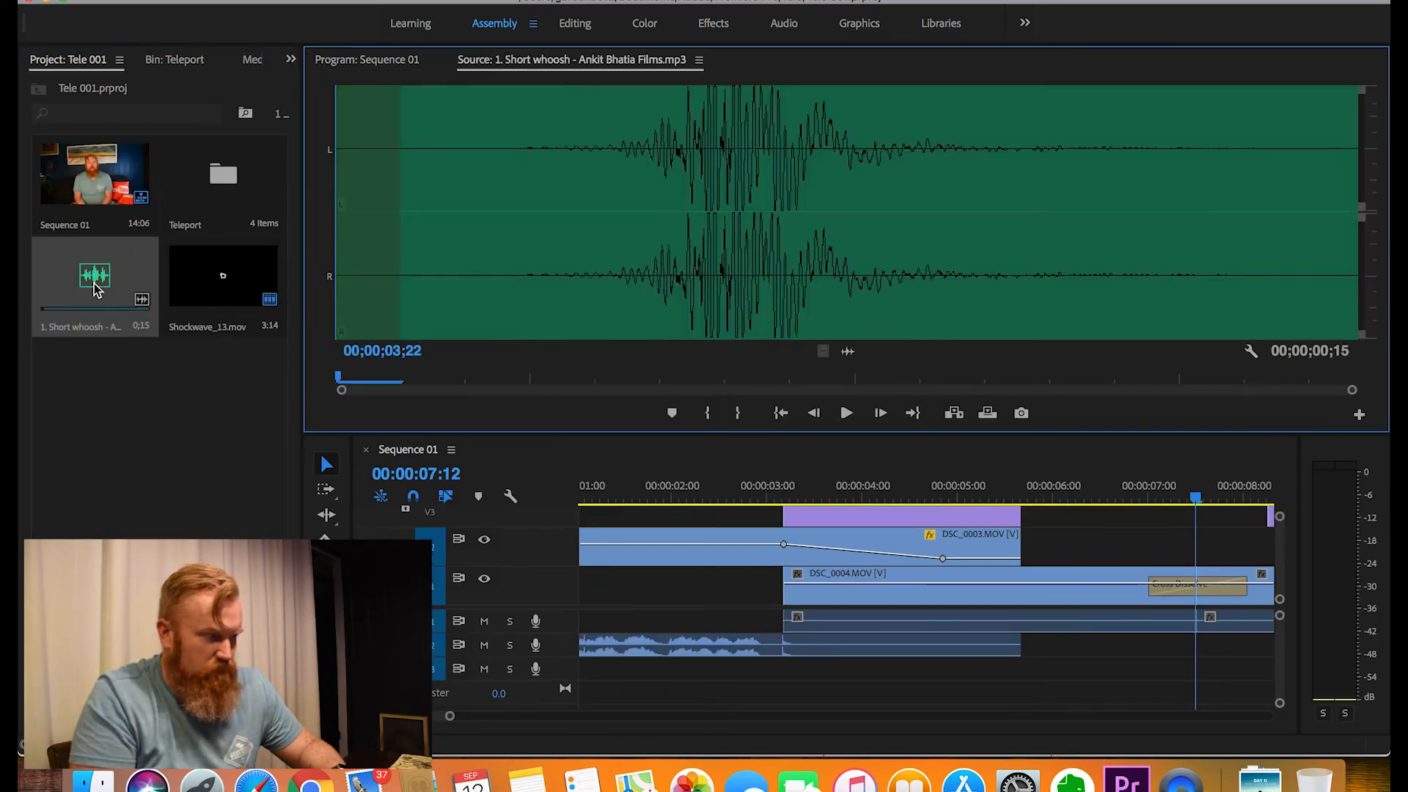
{"action": "key", "text": "space"}
{"action": "left_click_drag", "start_coordinate": [94, 283], "coordinate": [858, 680]}
{"action": "left_click", "coordinate": [701, 478]}
{"action": "key", "text": "space"}
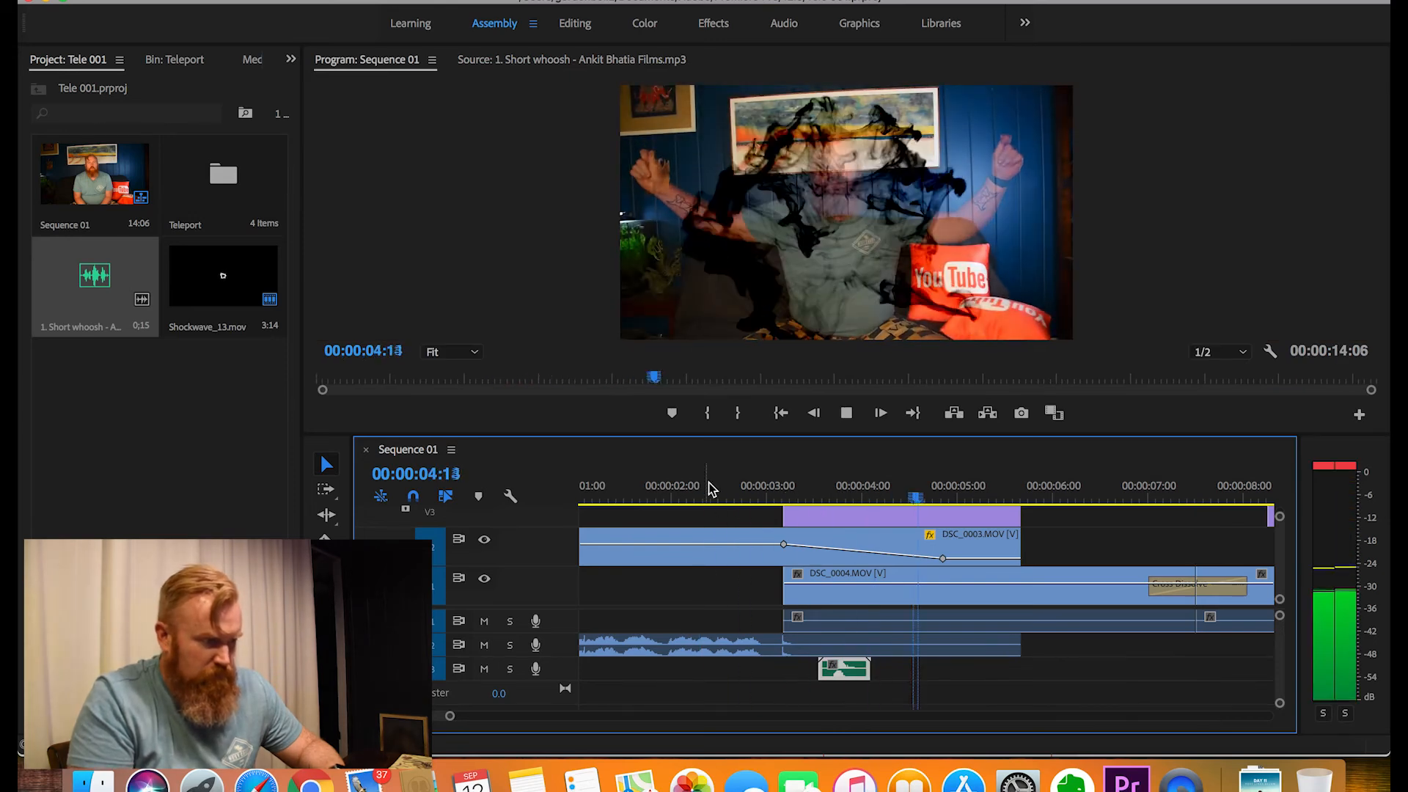
Step: Move the A3 whoosh clip about six frames earlier, to about 00:00:03:07 near the start of the first fade, and play that part
{"action": "key", "text": "space"}
{"action": "left_click", "coordinate": [850, 670]}
{"action": "left_click_drag", "start_coordinate": [853, 673], "coordinate": [828, 671]}
{"action": "left_click", "coordinate": [732, 496]}
{"action": "key", "text": "space"}
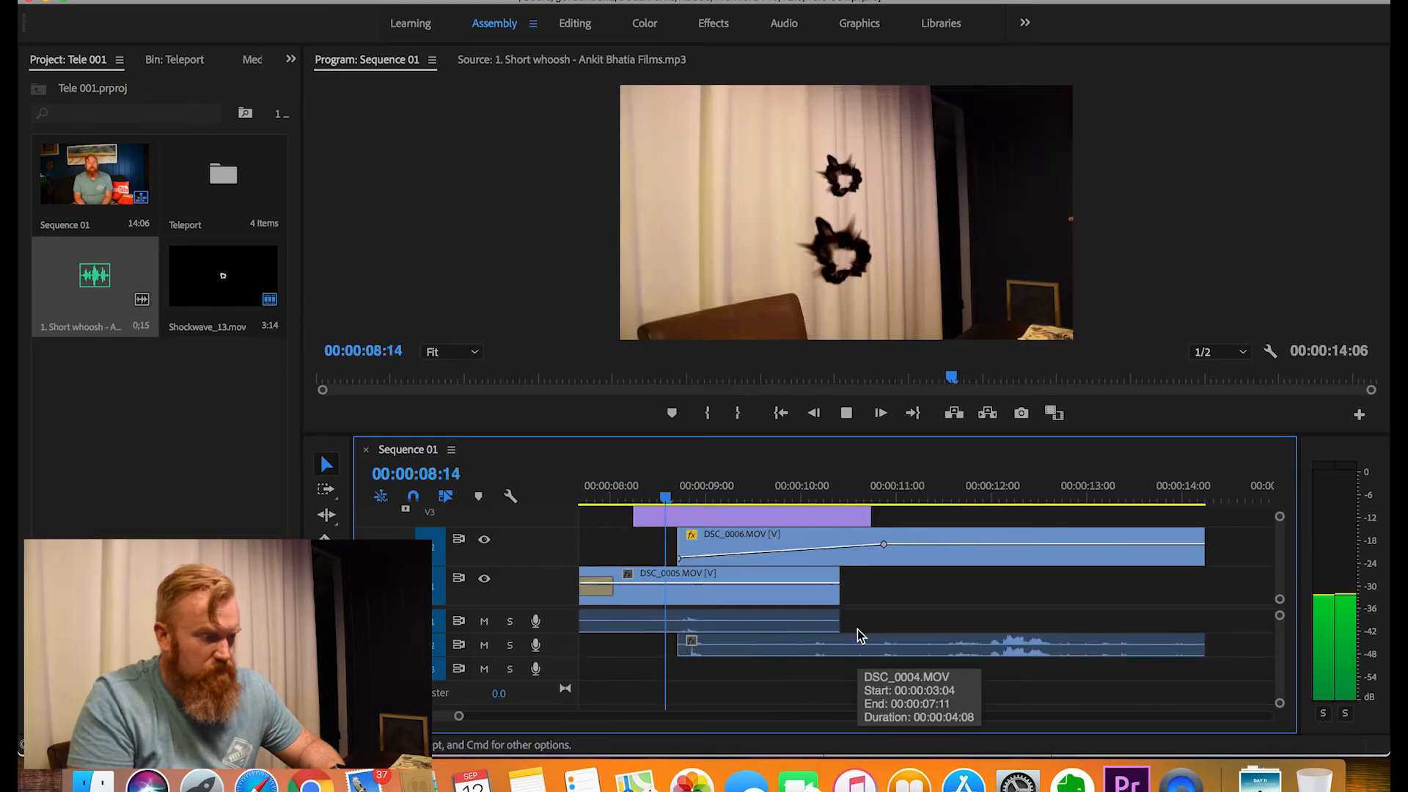
Step: Place a second short whoosh on A3 at 00:00:08:16 under the start of DSC_0006.MOV, and play the sequence from 00:00:08:01
{"action": "key", "text": "space"}
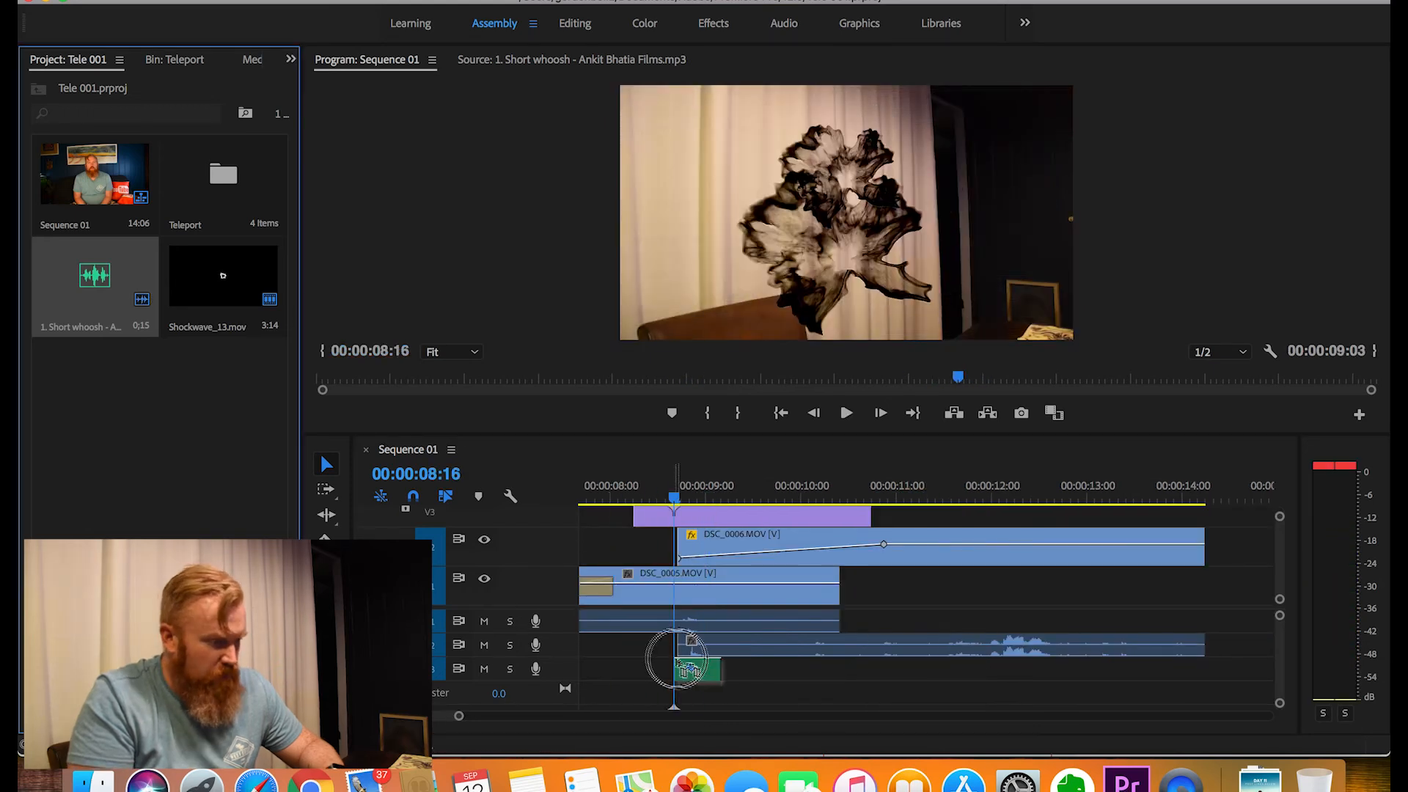
{"action": "left_click_drag", "start_coordinate": [671, 660], "coordinate": [674, 663]}
{"action": "left_click", "coordinate": [614, 491]}
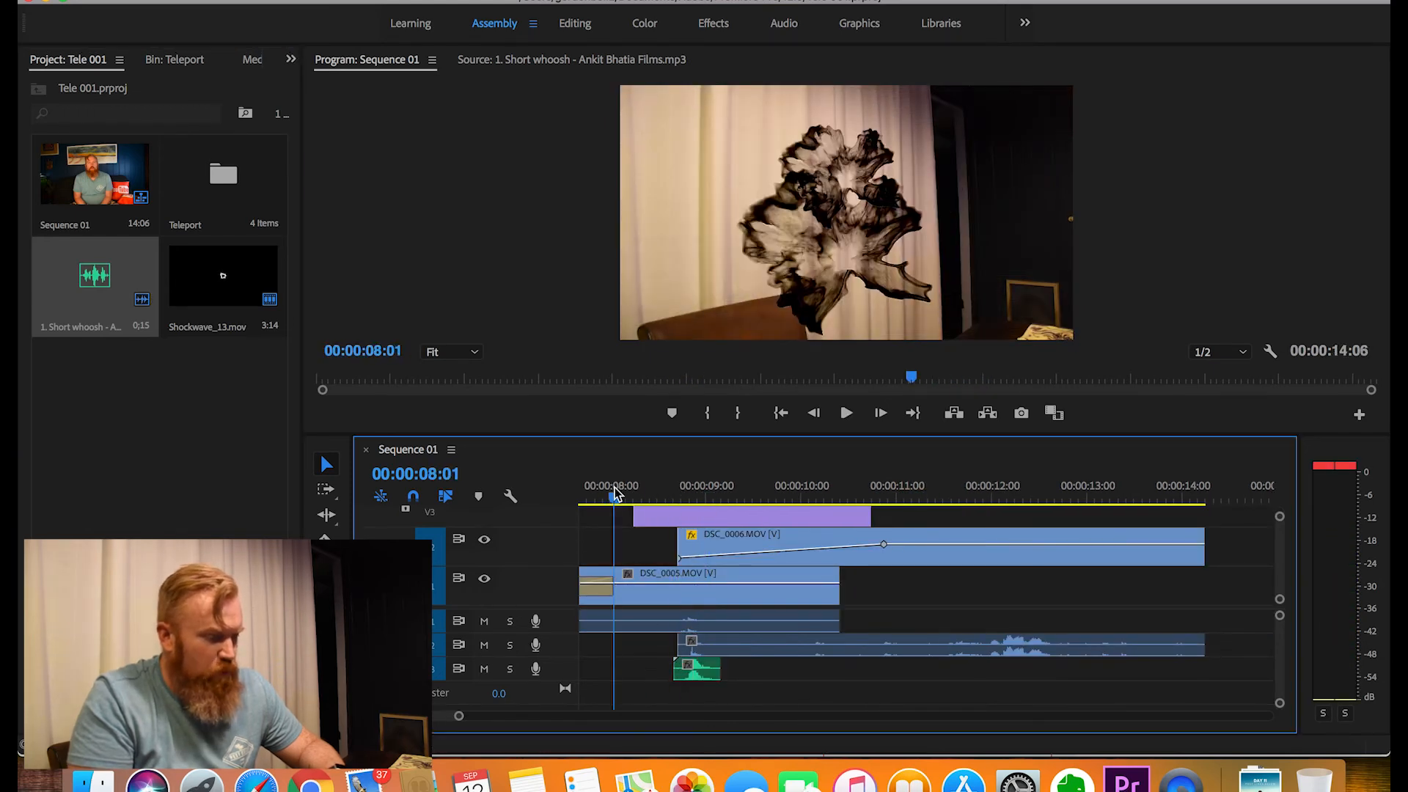
{"action": "key", "text": "space"}
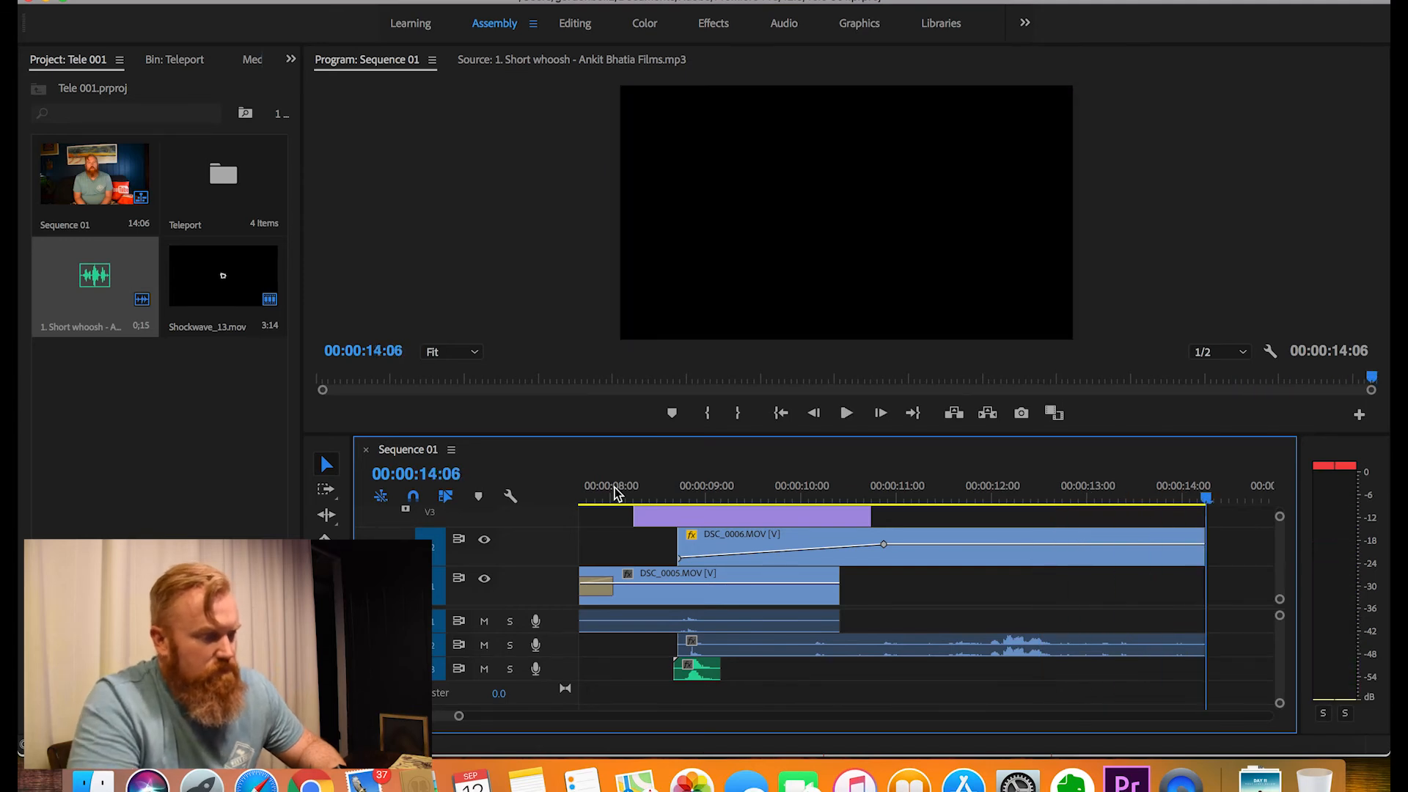
Step: Play the whole sequence from the beginning to review the finished teleport effect with its whoosh sounds
{"action": "key", "text": "Home"}
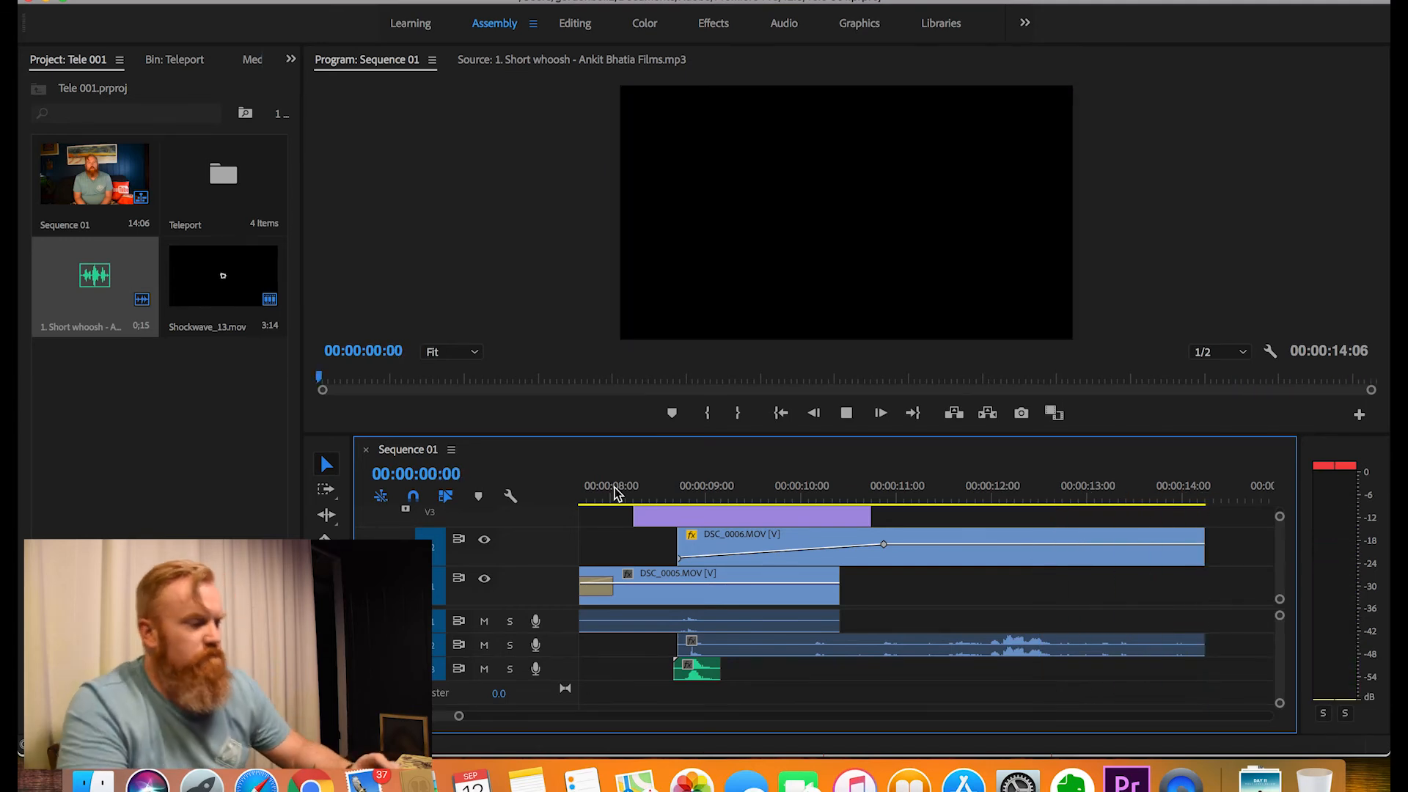
{"action": "key", "text": "space"}
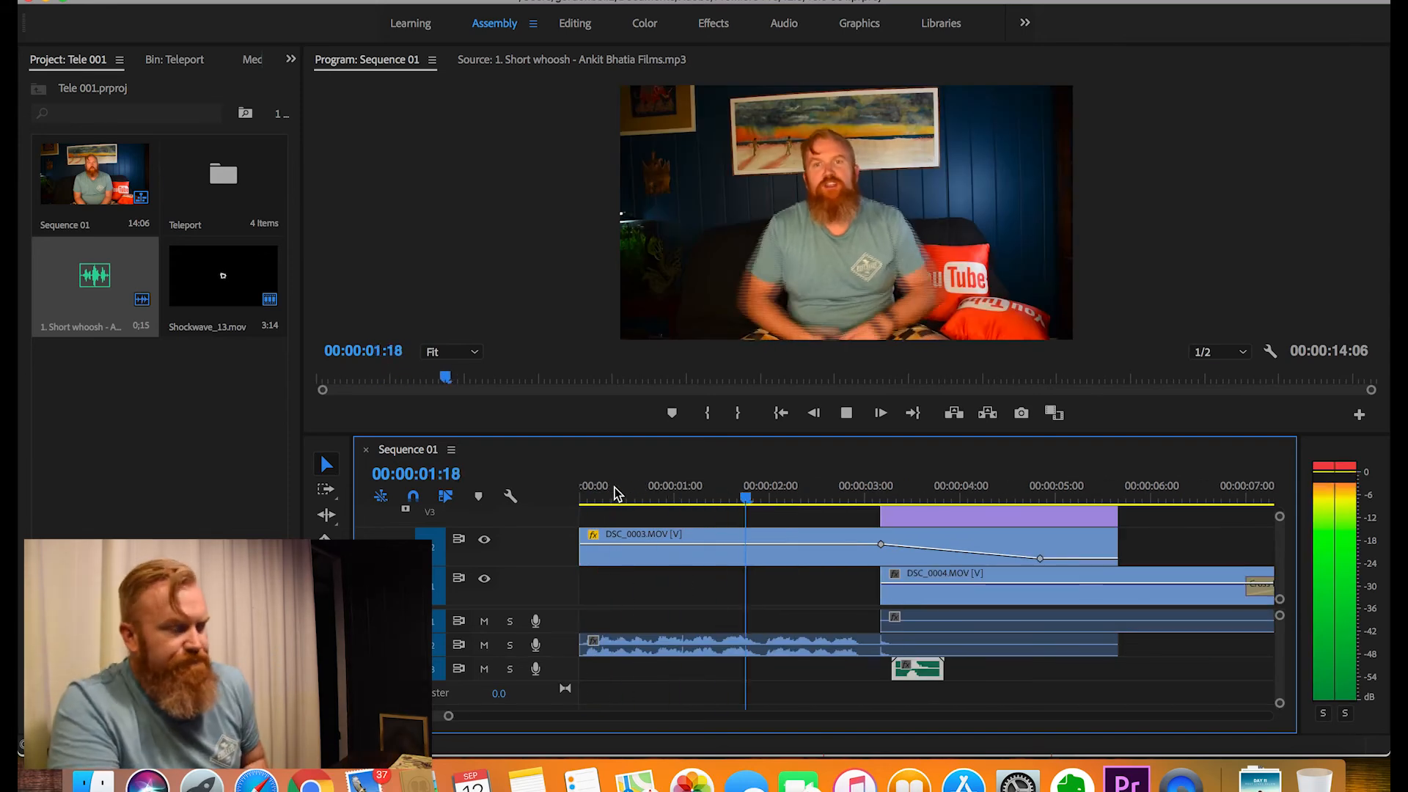